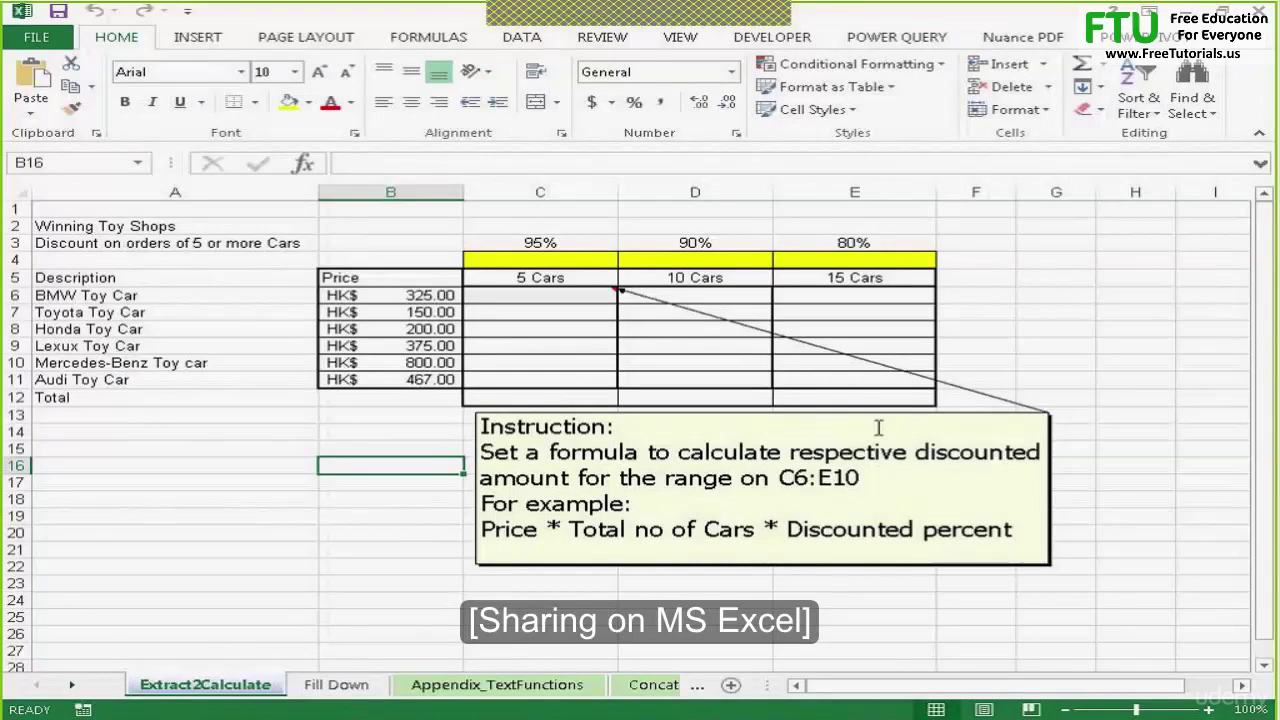
- Drag the instruction note a little down and right so it sits below the discount table
{"action": "left_click_drag", "start_coordinate": [925, 416], "coordinate": [962, 448]}
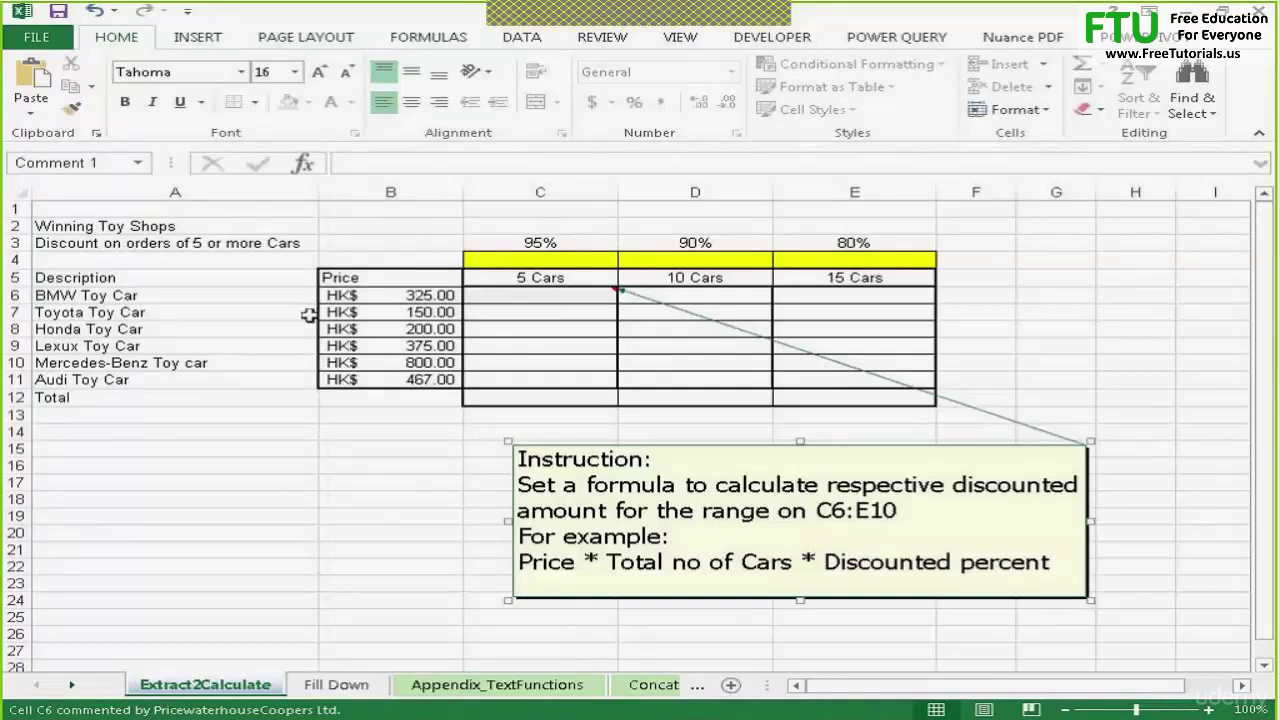
- At 130% zoom, enter =B6*C5*C3 in C6, multiplying BMW price, 5 Cars header and 95% discount
{"action": "left_click", "coordinate": [523, 295]}
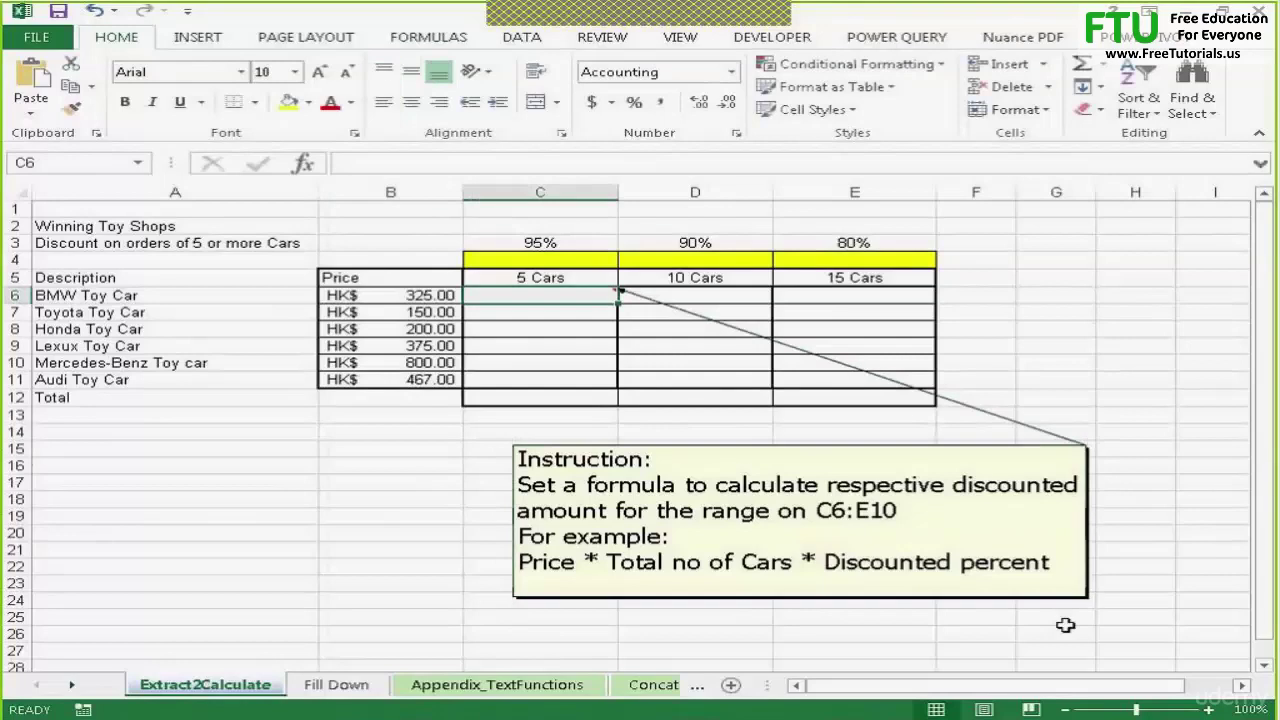
{"action": "left_click", "coordinate": [1145, 712]}
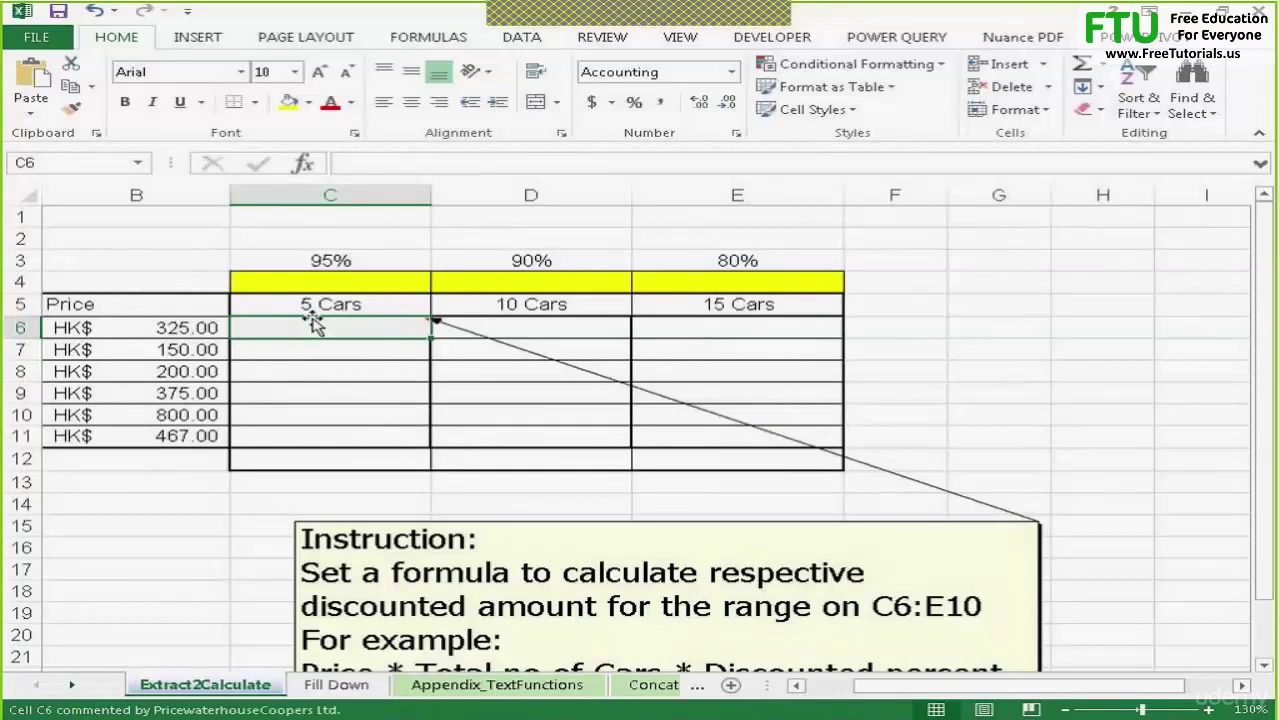
{"action": "type", "text": "="}
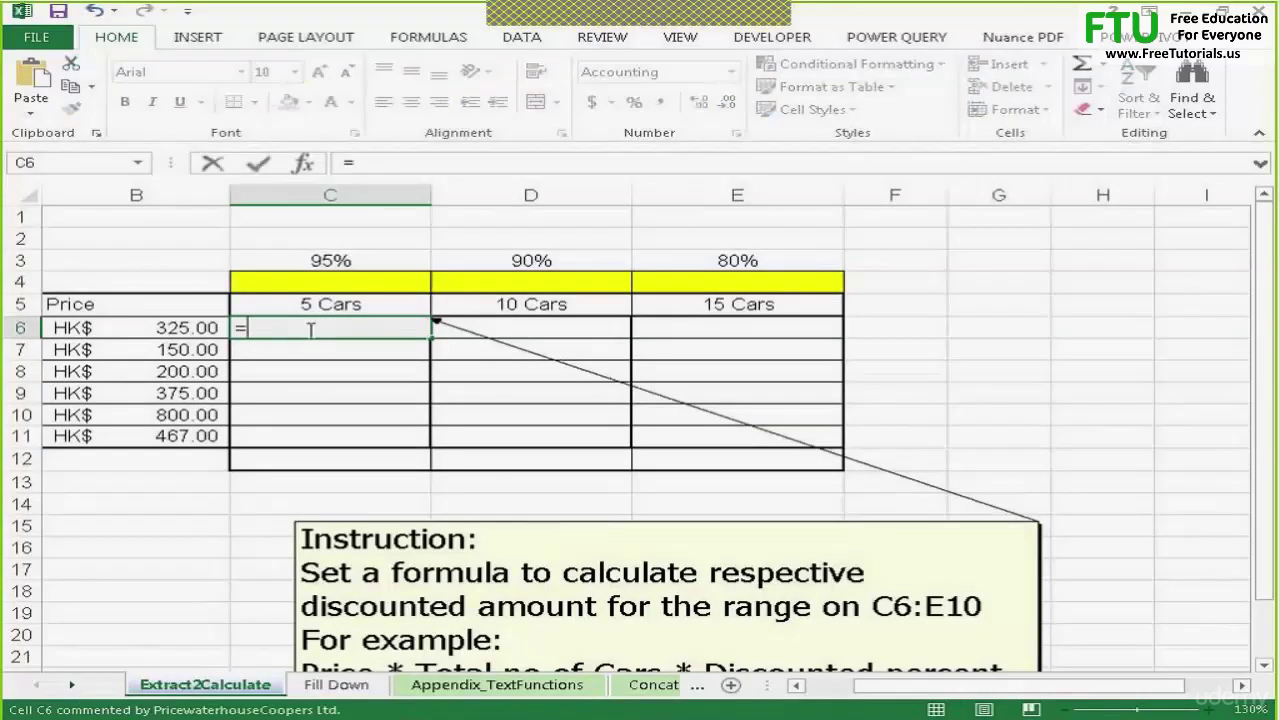
{"action": "left_click", "coordinate": [177, 333]}
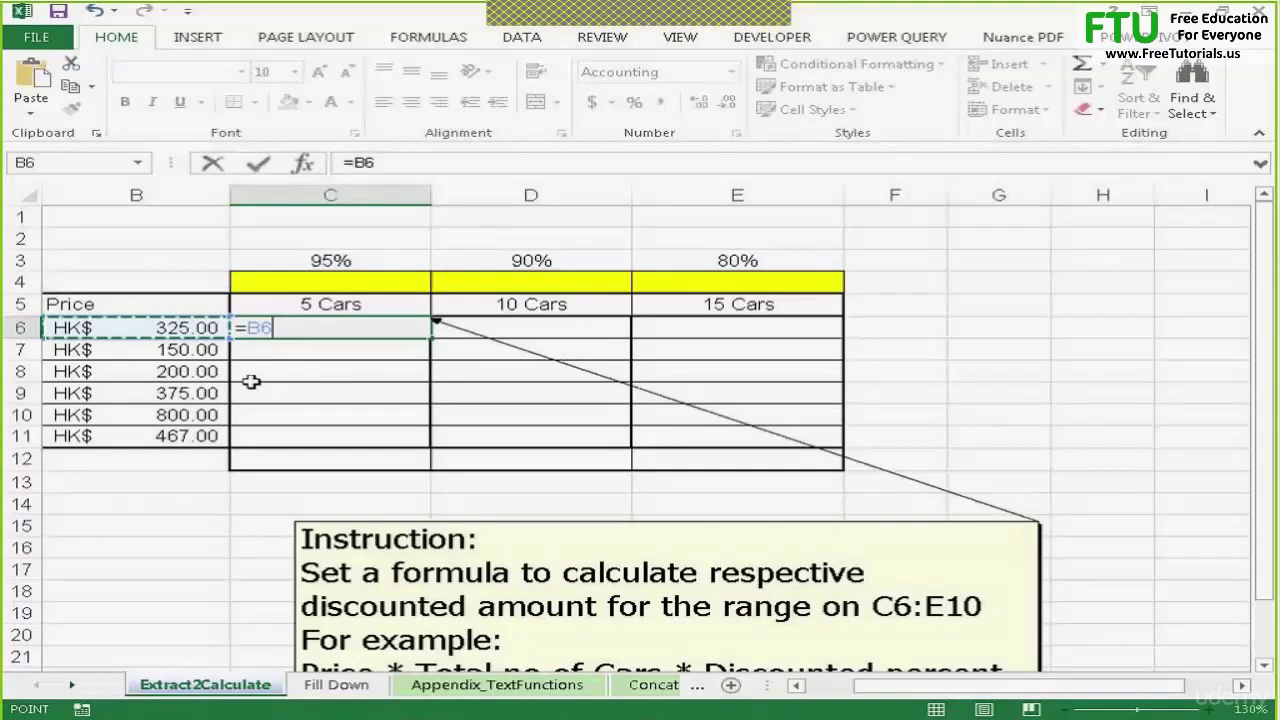
{"action": "type", "text": "*"}
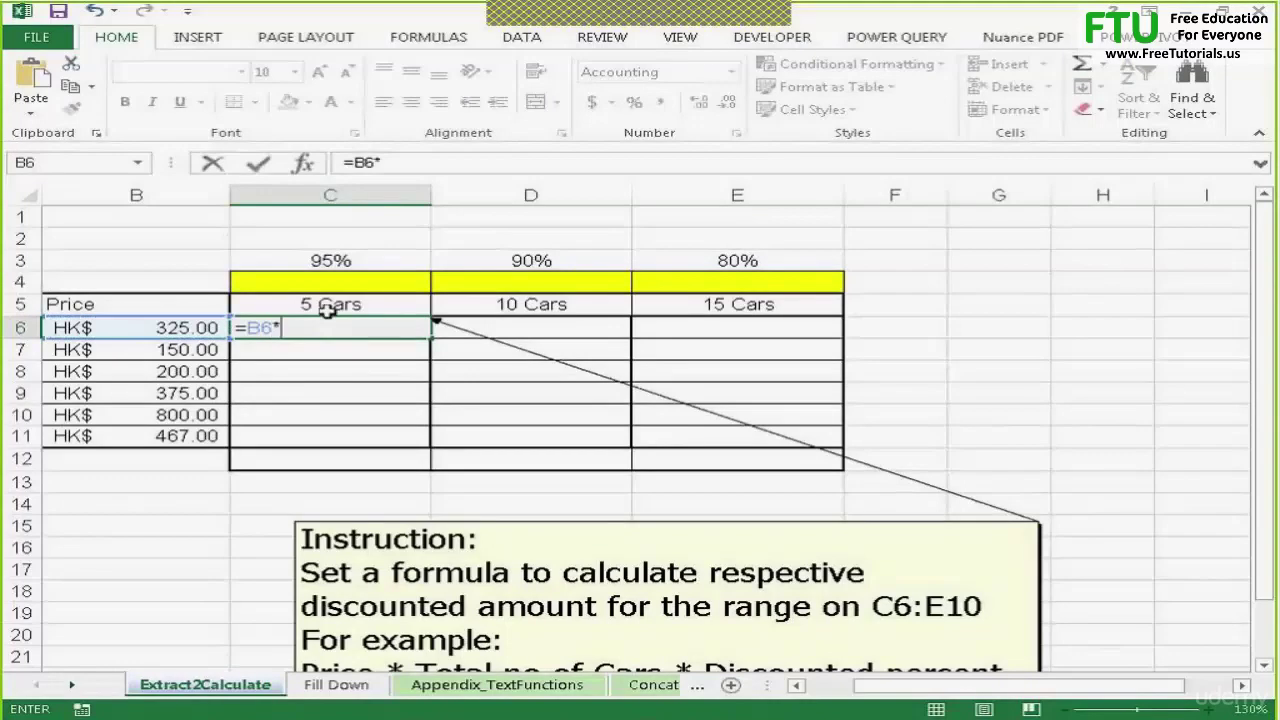
{"action": "left_click", "coordinate": [326, 305]}
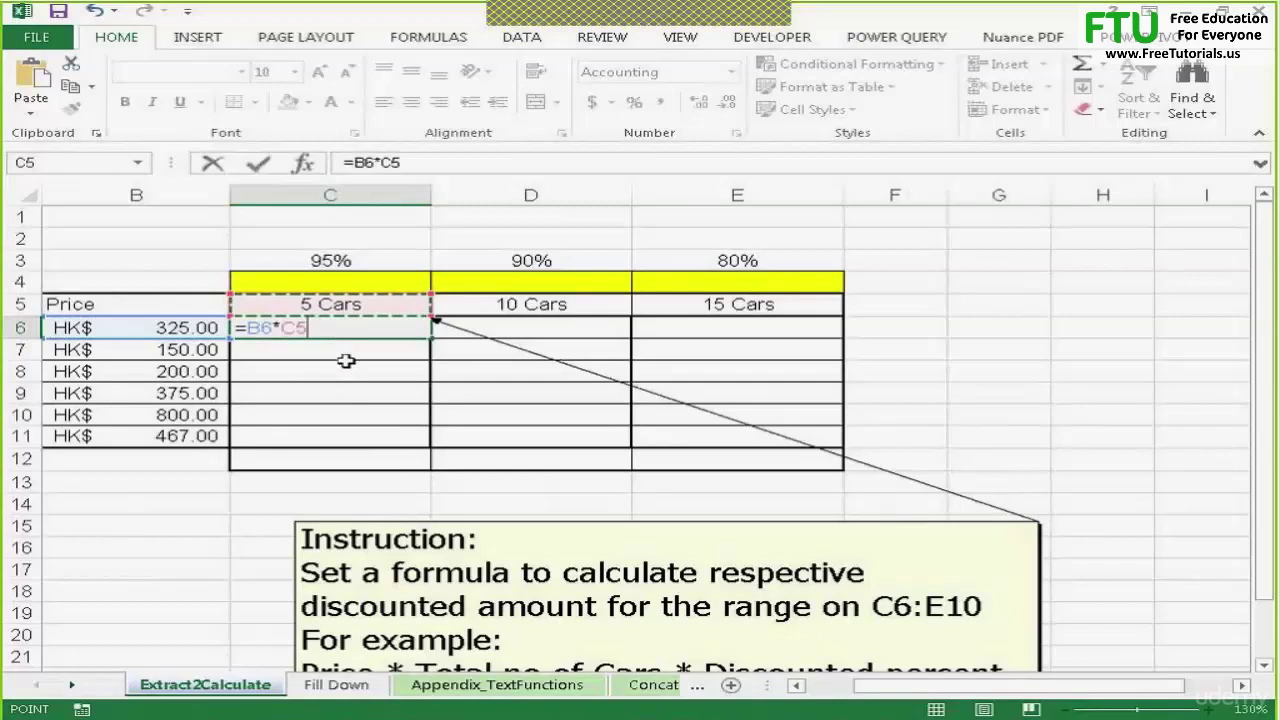
{"action": "type", "text": "*"}
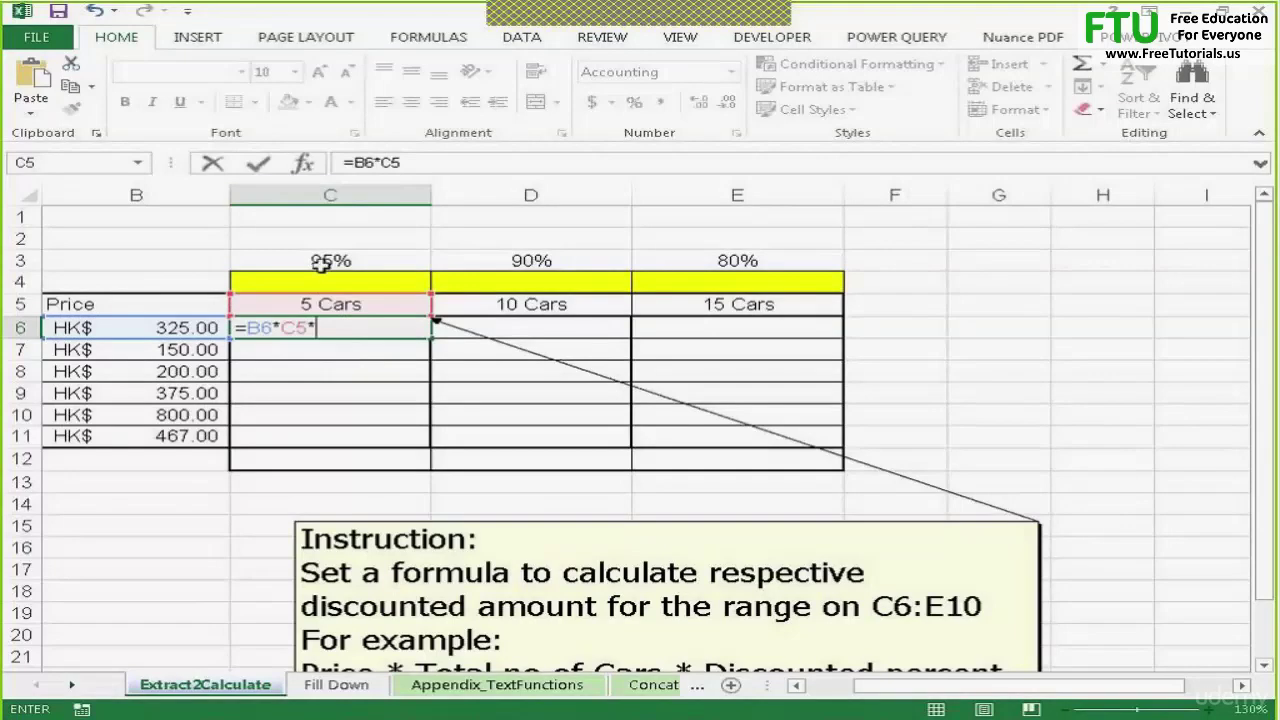
{"action": "left_click", "coordinate": [320, 261]}
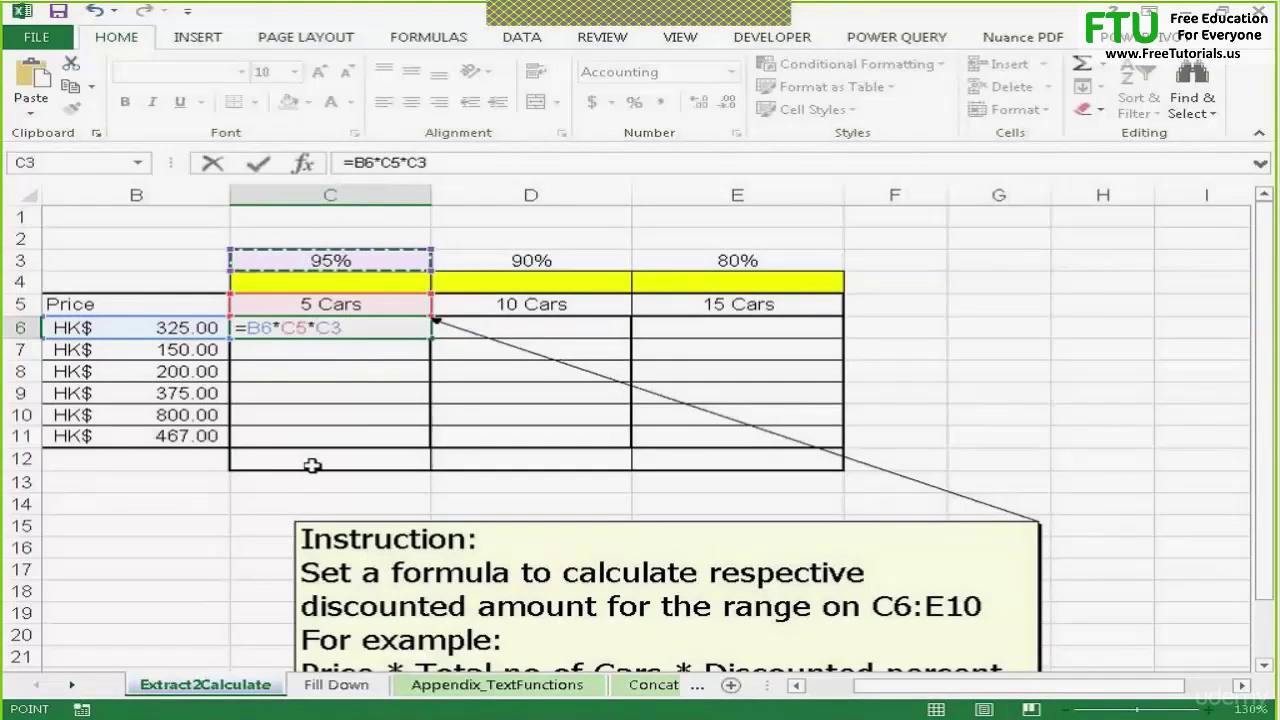
{"action": "key", "text": "Return"}
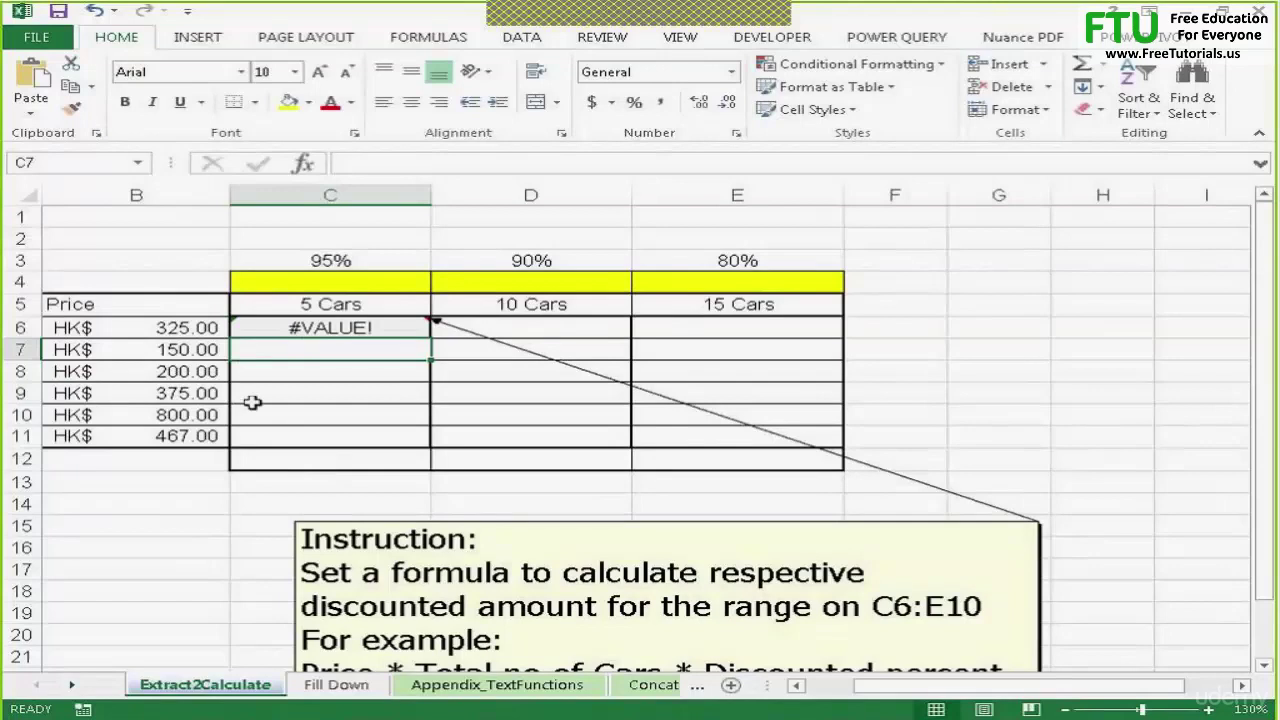
- Reopen C6's formula to inspect the #VALUE! error, leaving it unchanged
{"action": "double_click", "coordinate": [328, 329]}
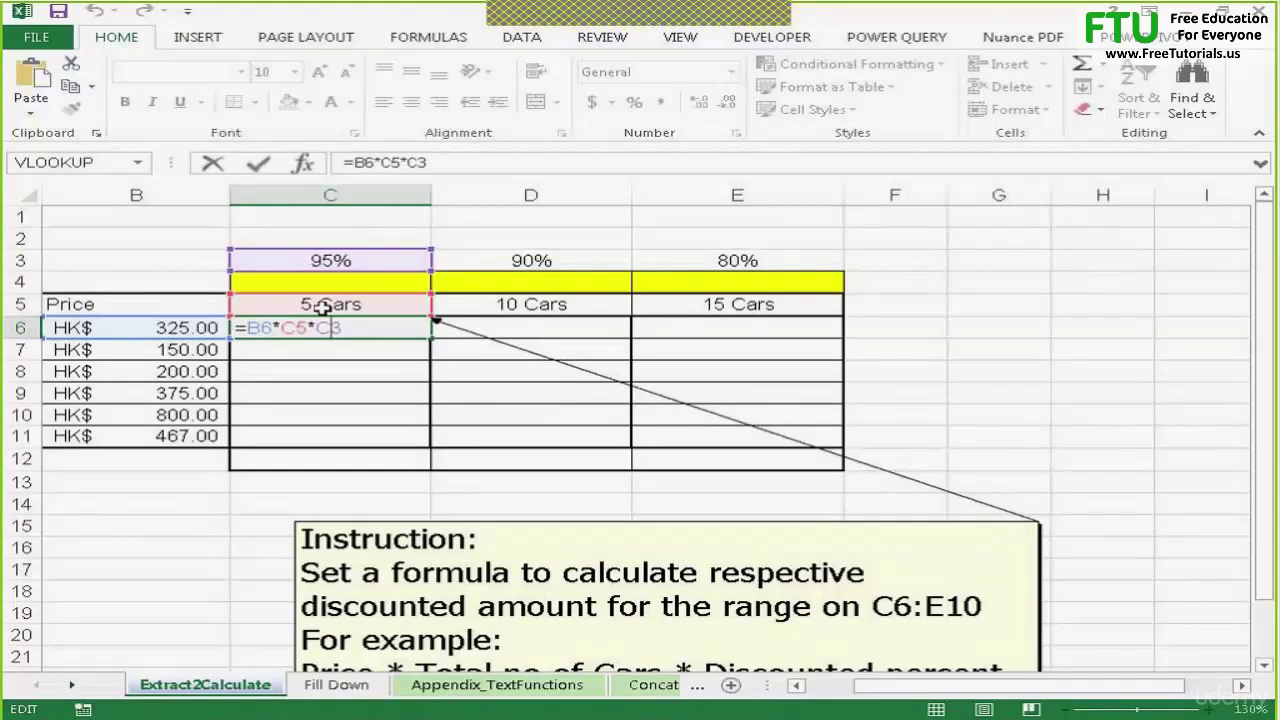
{"action": "key", "text": "Return"}
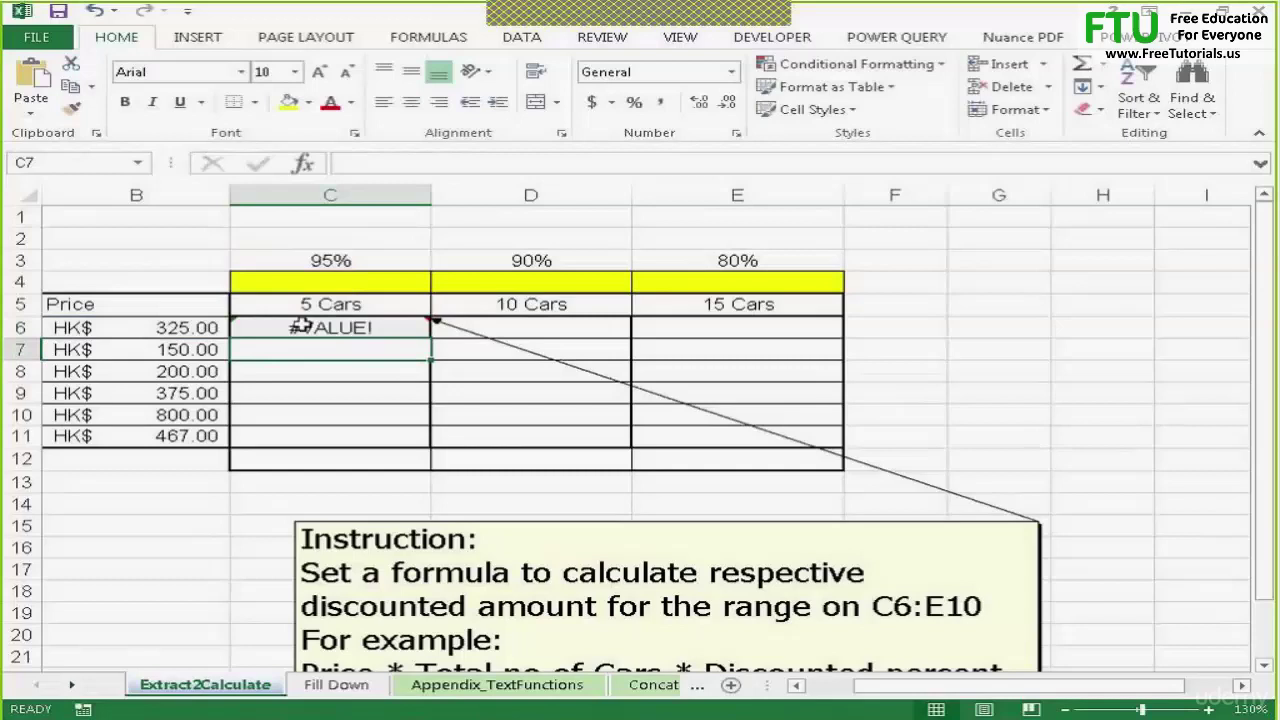
{"action": "left_click", "coordinate": [337, 327]}
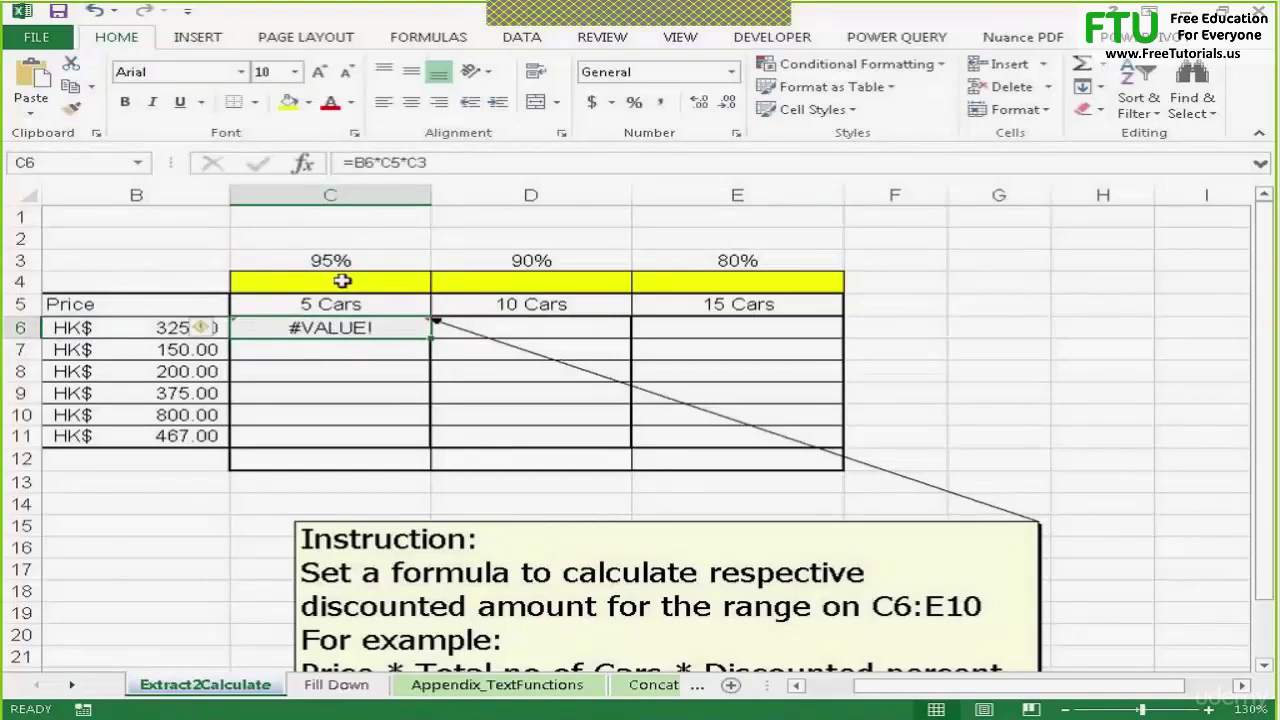
- Enter the car counts 5, 10 and 15 in C4, D4 and E4
{"action": "left_click", "coordinate": [369, 280]}
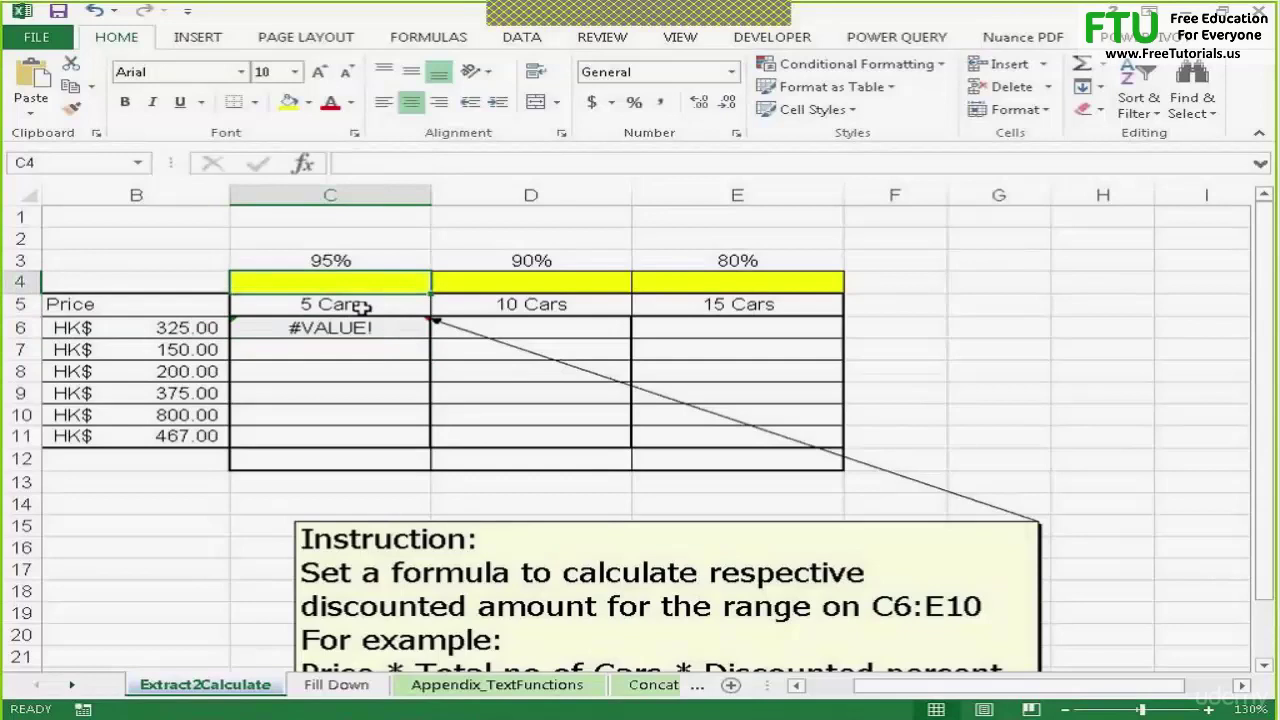
{"action": "type", "text": "5"}
{"action": "left_click", "coordinate": [515, 282]}
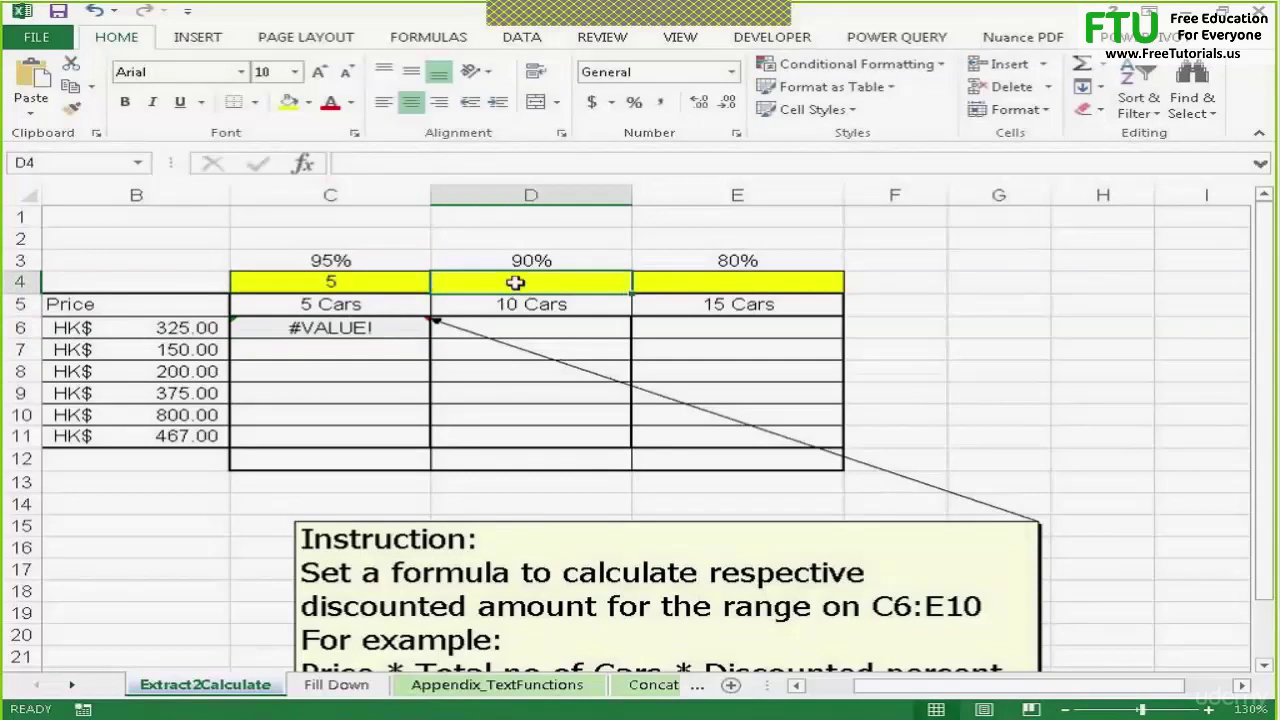
{"action": "type", "text": "10"}
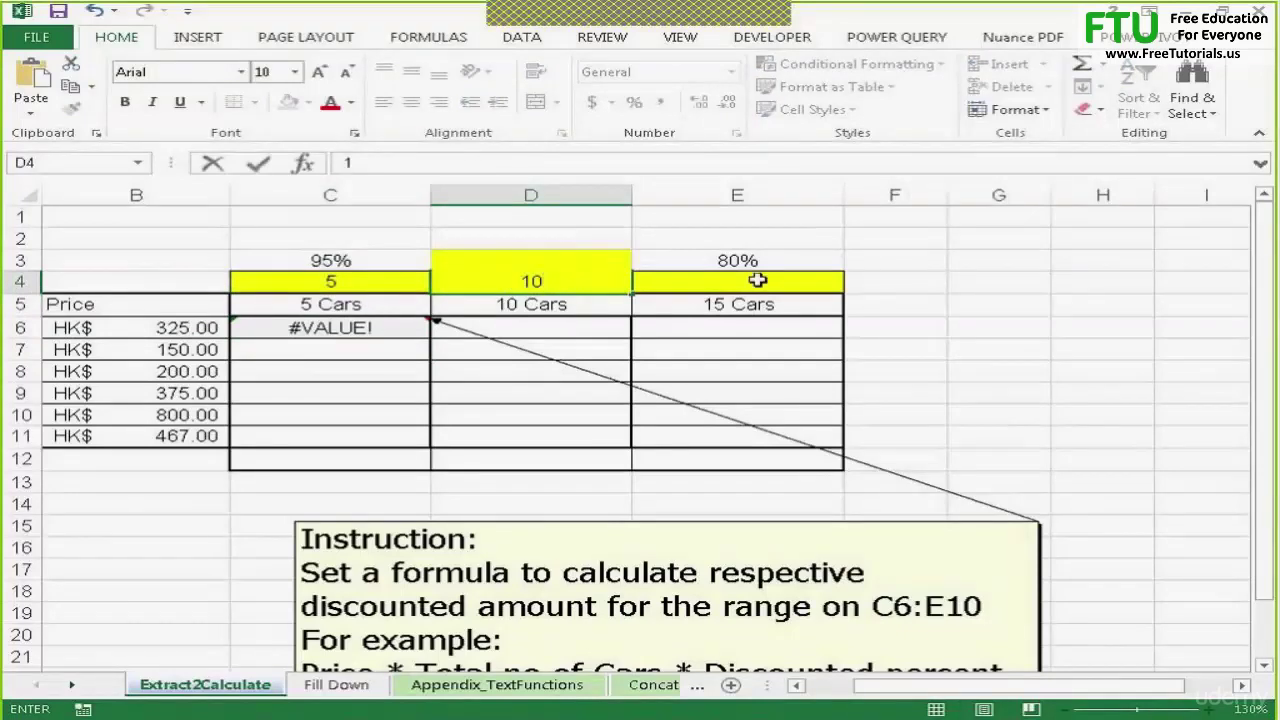
{"action": "left_click", "coordinate": [757, 280]}
{"action": "type", "text": "15"}
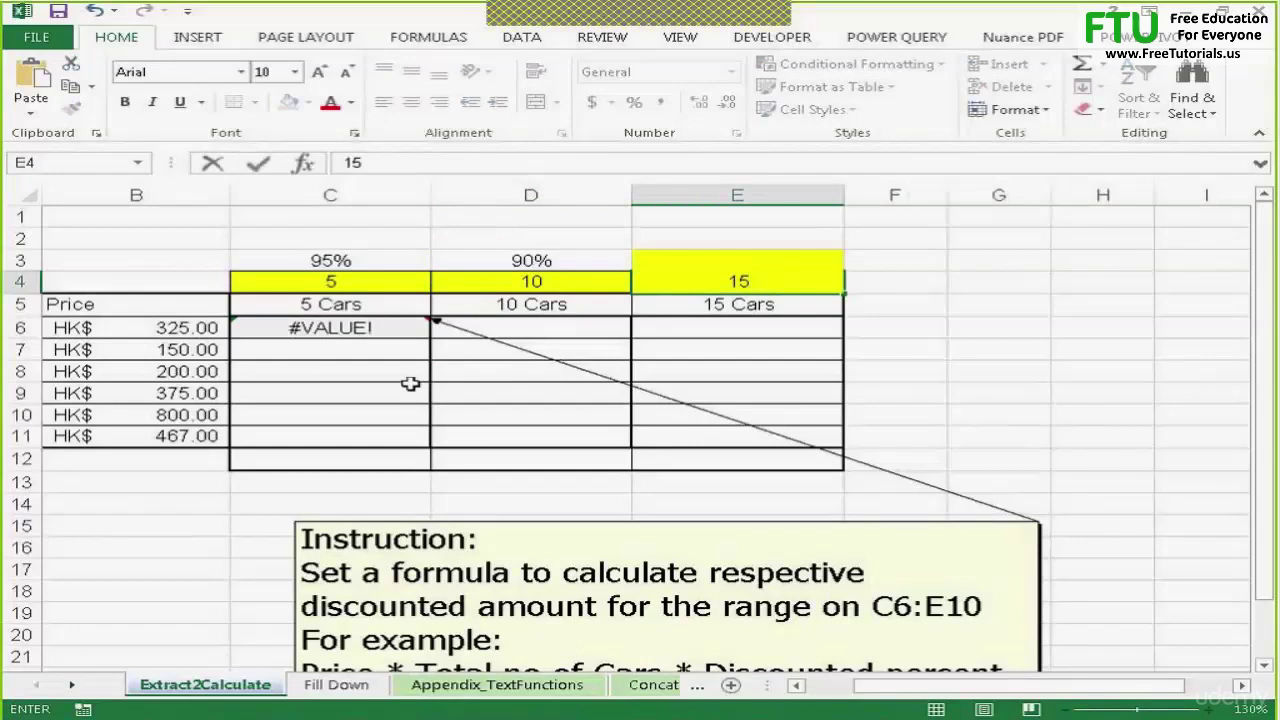
{"action": "left_click", "coordinate": [413, 388]}
- Replace C6's formula with =B6*C4*C3 so it shows 1,543.75
{"action": "left_click", "coordinate": [383, 330]}
{"action": "key", "text": "Delete"}
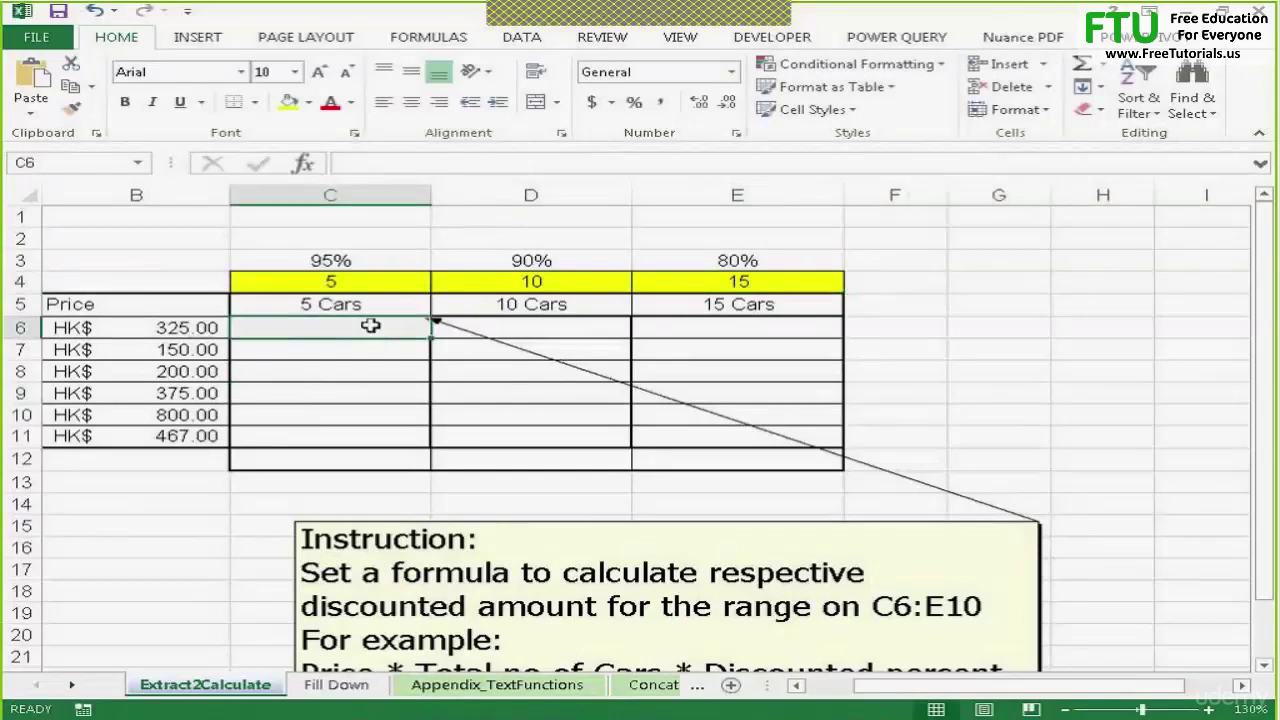
{"action": "type", "text": "="}
{"action": "left_click", "coordinate": [198, 323]}
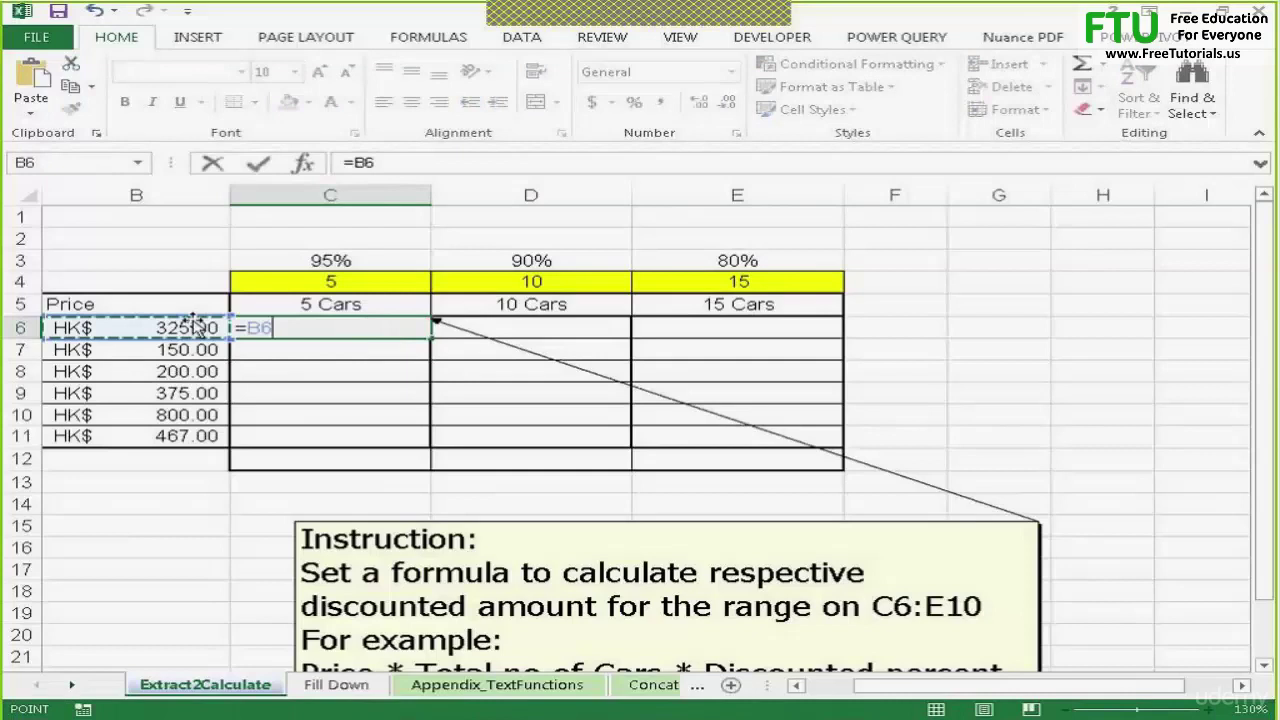
{"action": "type", "text": "*"}
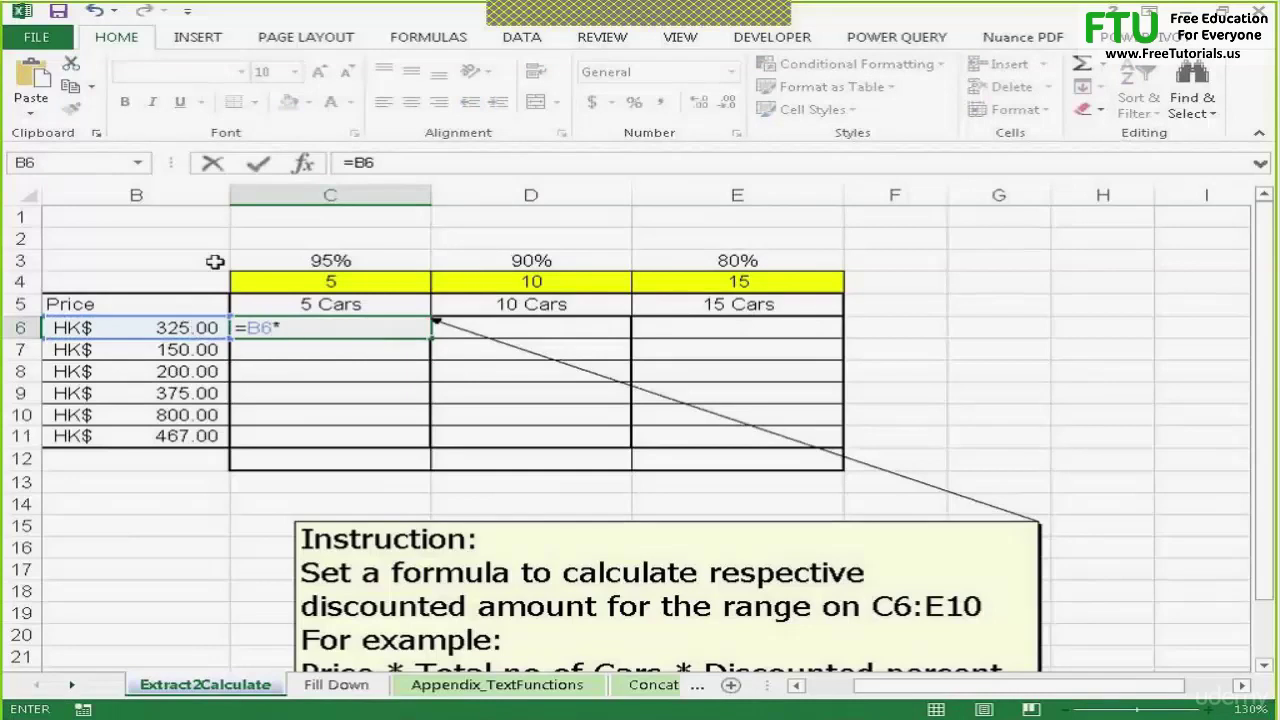
{"action": "left_click", "coordinate": [318, 281]}
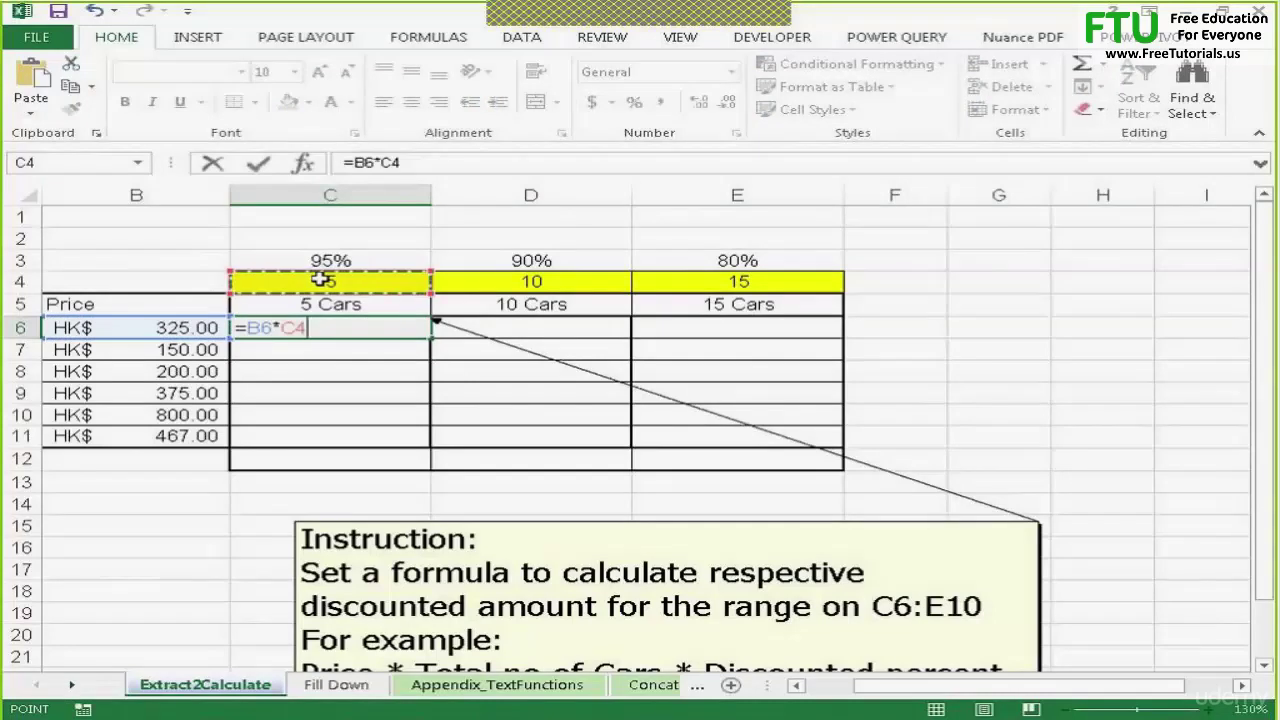
{"action": "type", "text": "*"}
{"action": "left_click", "coordinate": [345, 260]}
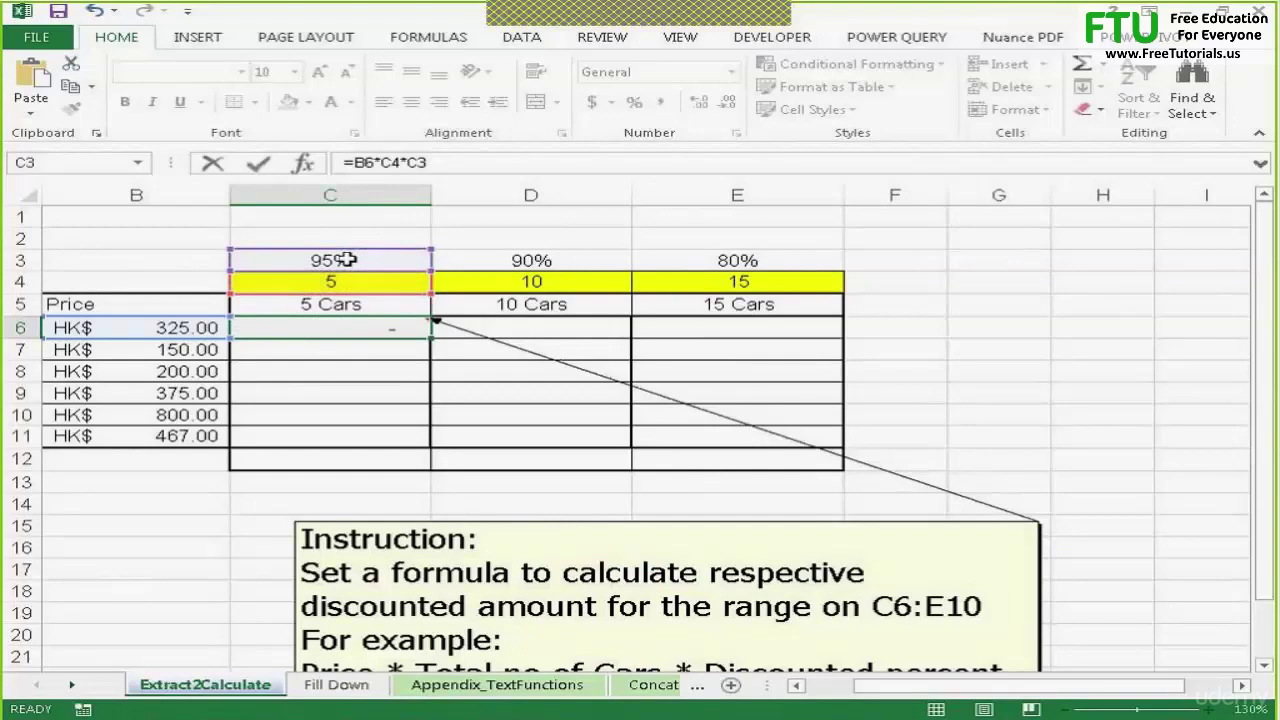
{"action": "key", "text": "Return"}
{"action": "left_click", "coordinate": [403, 330]}
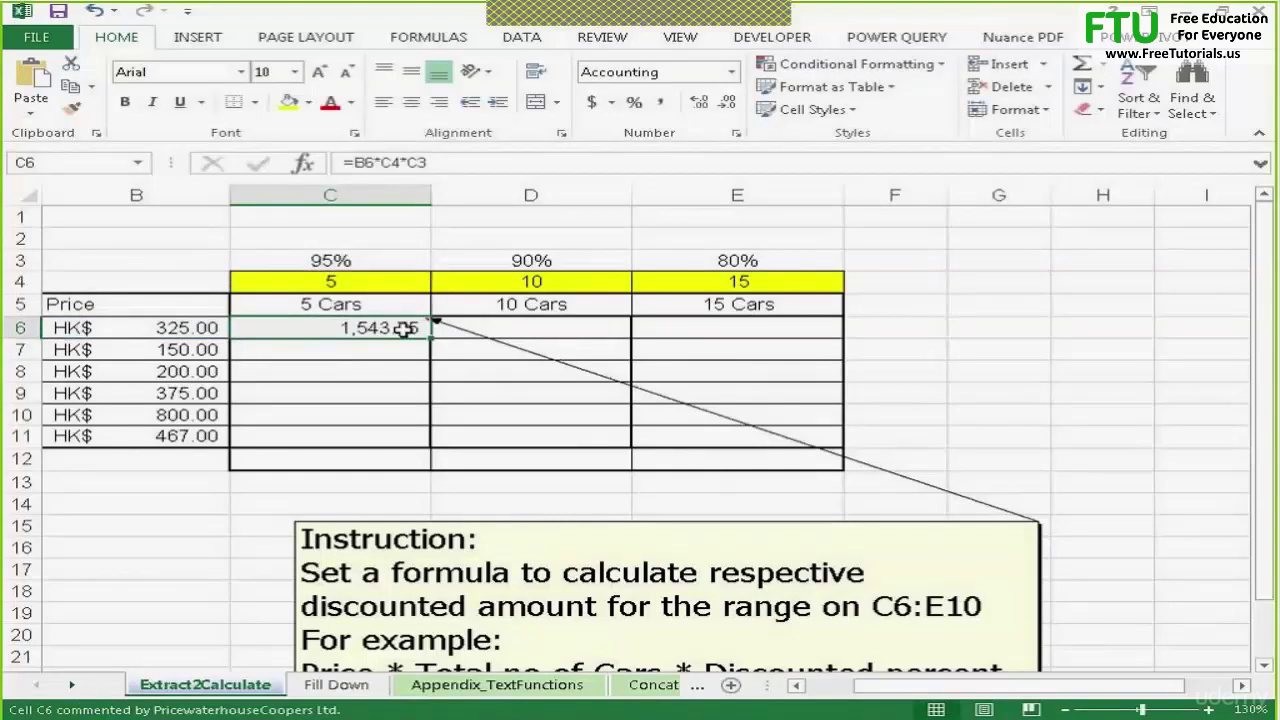
{"action": "left_click", "coordinate": [368, 287]}
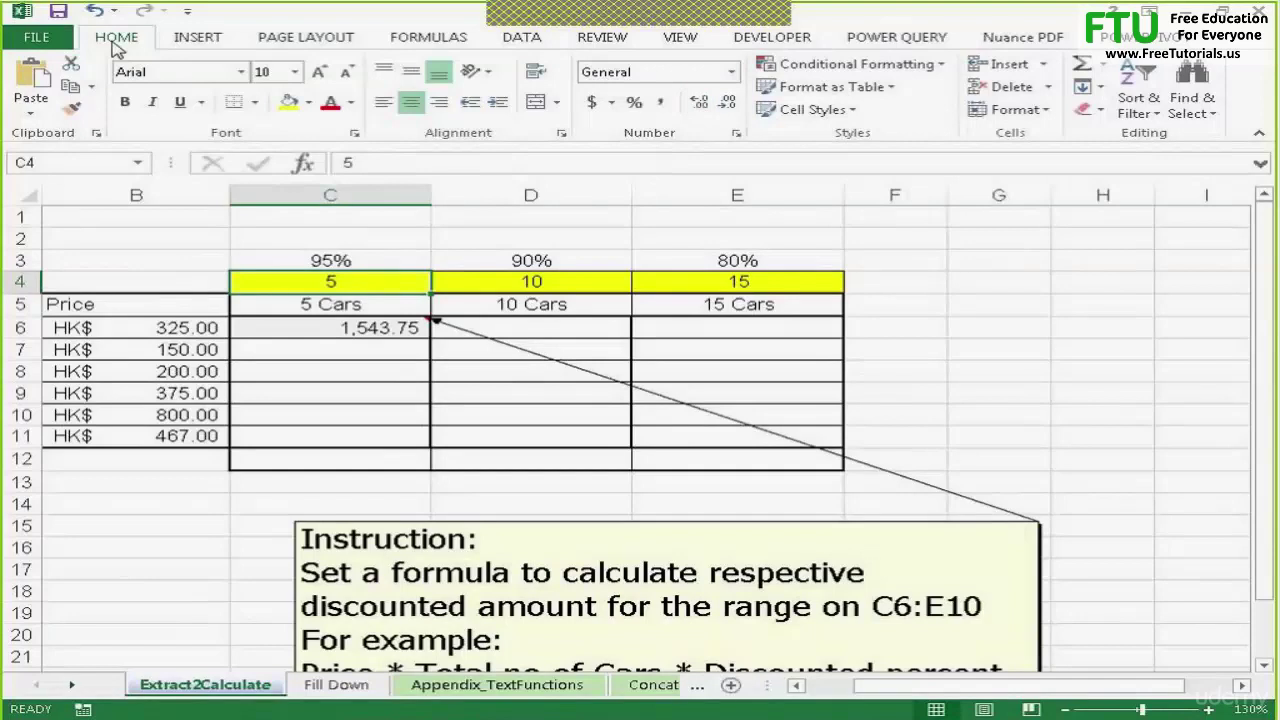
- Give C4 the custom number format 0 "Cars" so it displays 5 Cars
{"action": "left_click", "coordinate": [737, 134]}
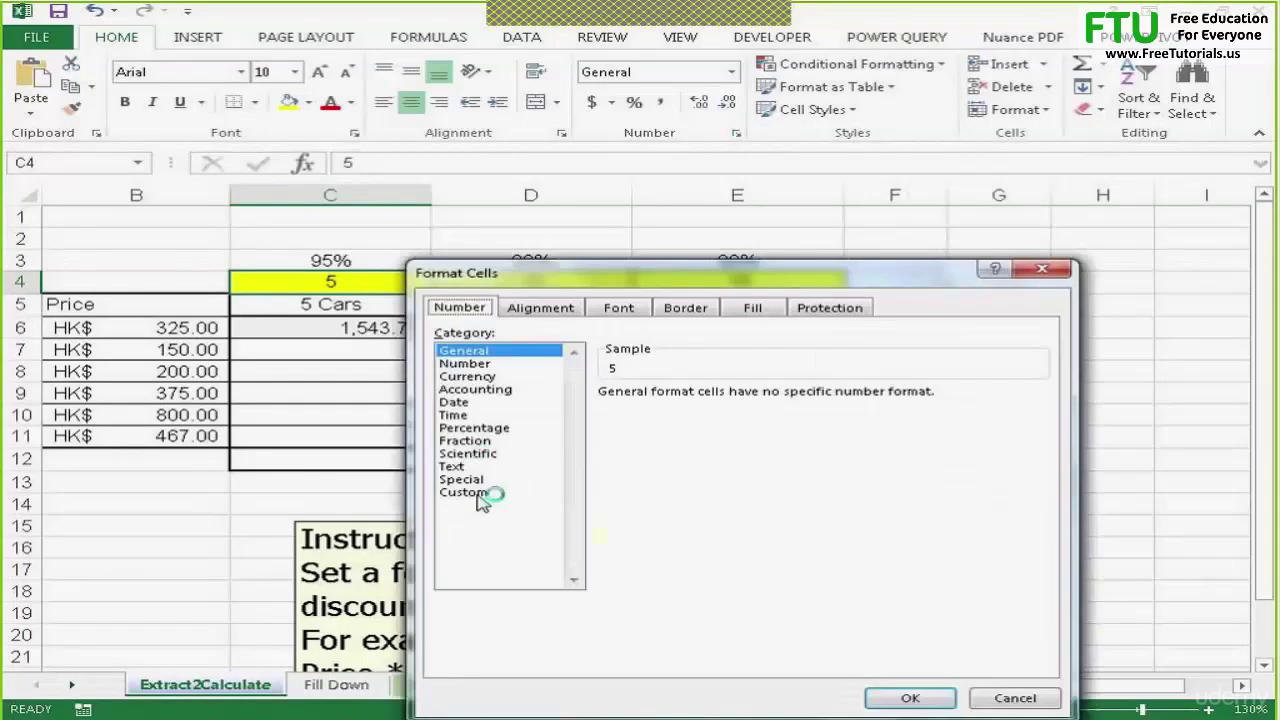
{"action": "left_click", "coordinate": [477, 492]}
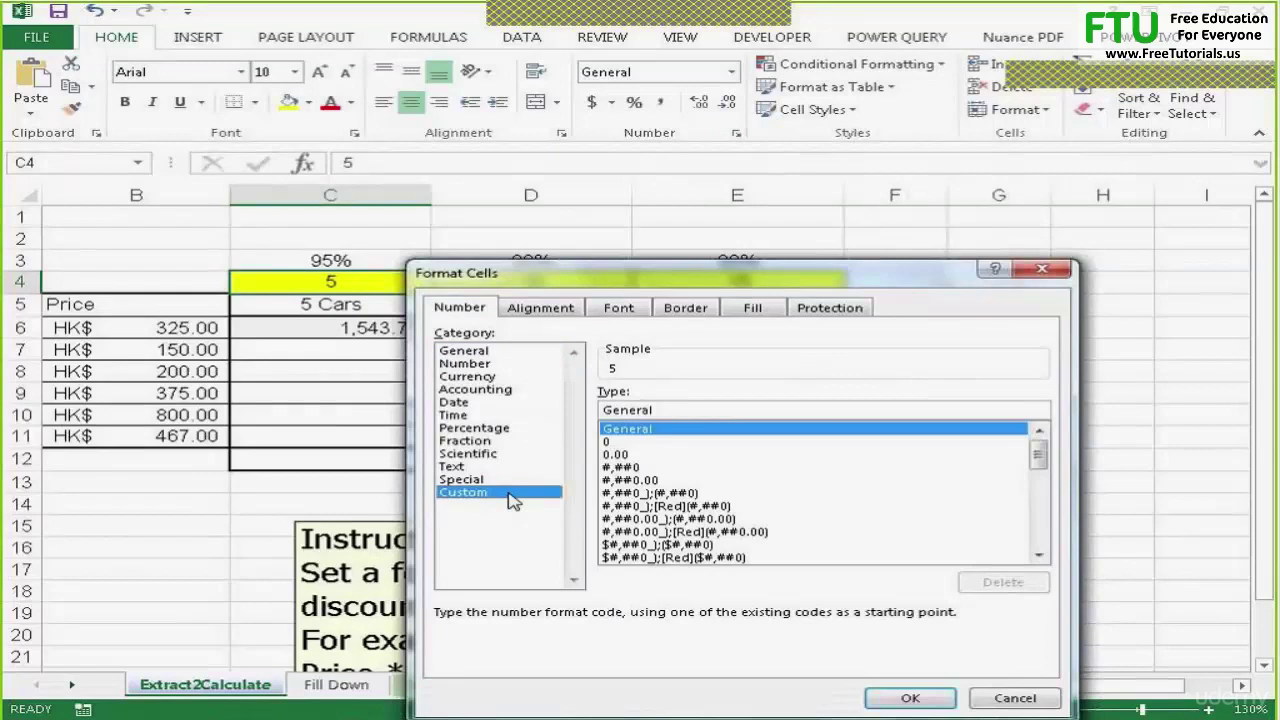
{"action": "left_click_drag", "start_coordinate": [664, 410], "coordinate": [600, 408]}
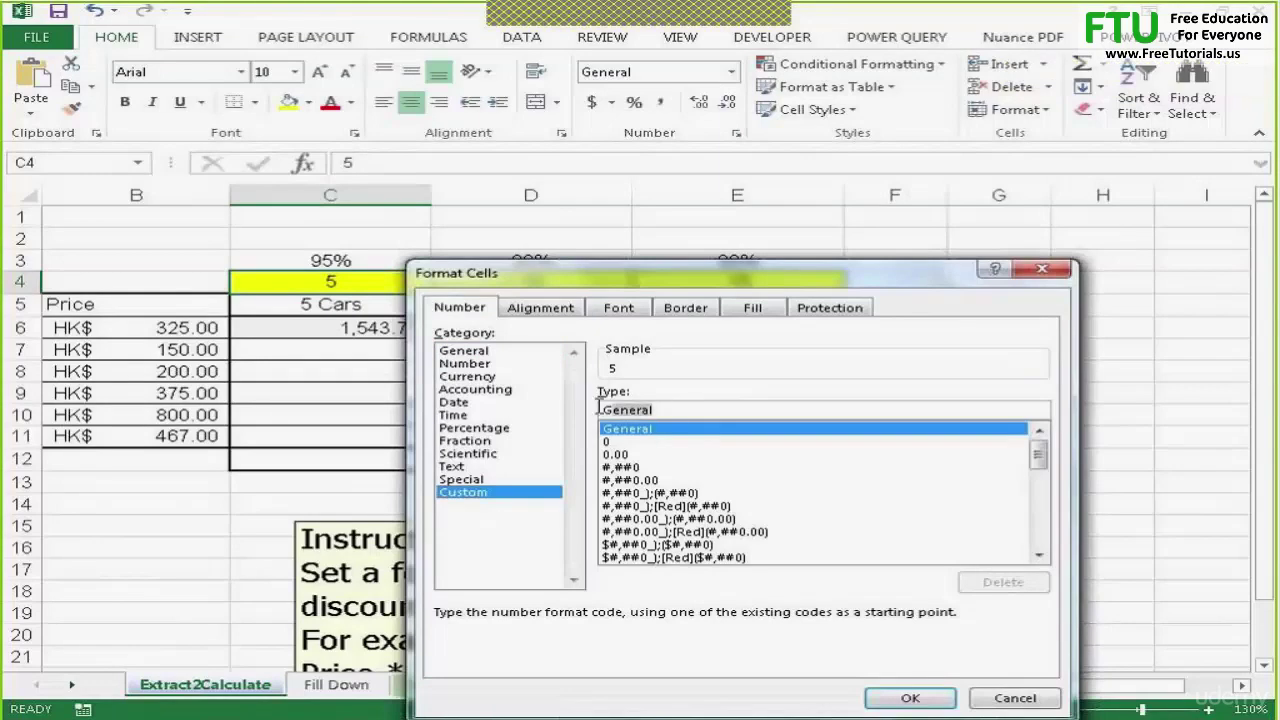
{"action": "key", "text": "Delete"}
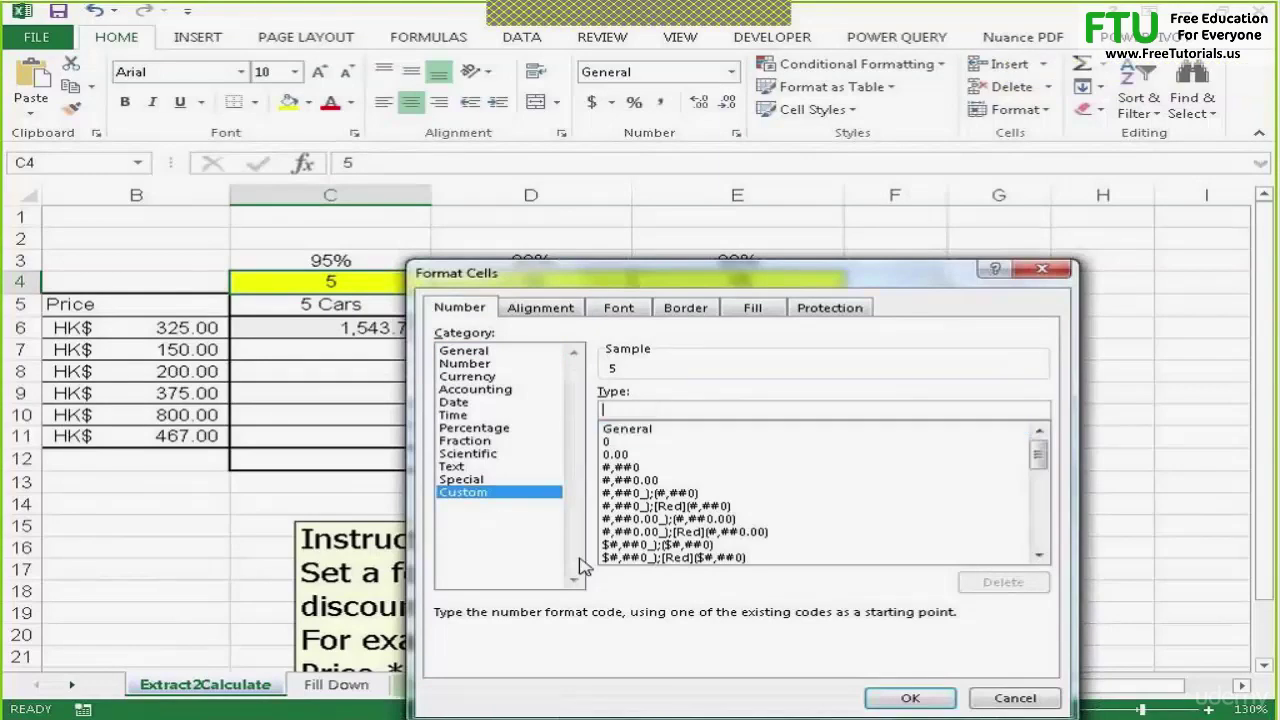
{"action": "type", "text": "0"}
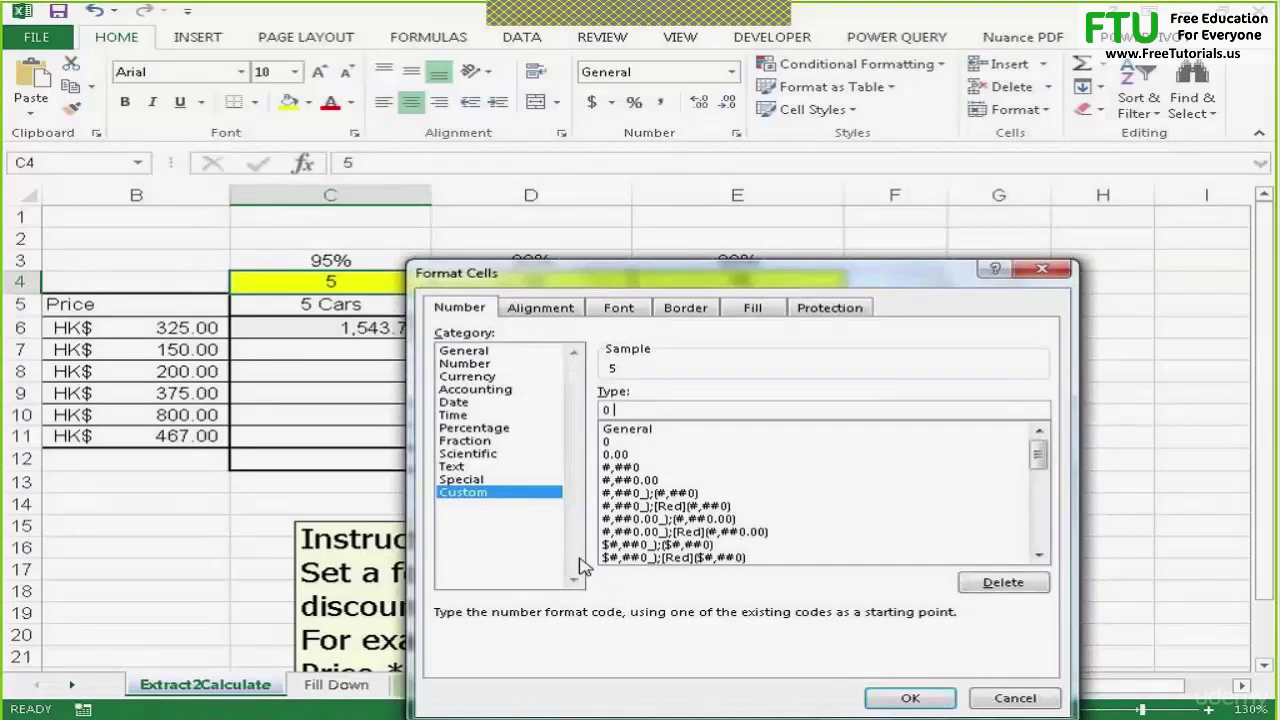
{"action": "type", "text": " \""}
{"action": "type", "text": "Ca"}
{"action": "type", "text": "rs\""}
{"action": "left_click", "coordinate": [920, 697]}
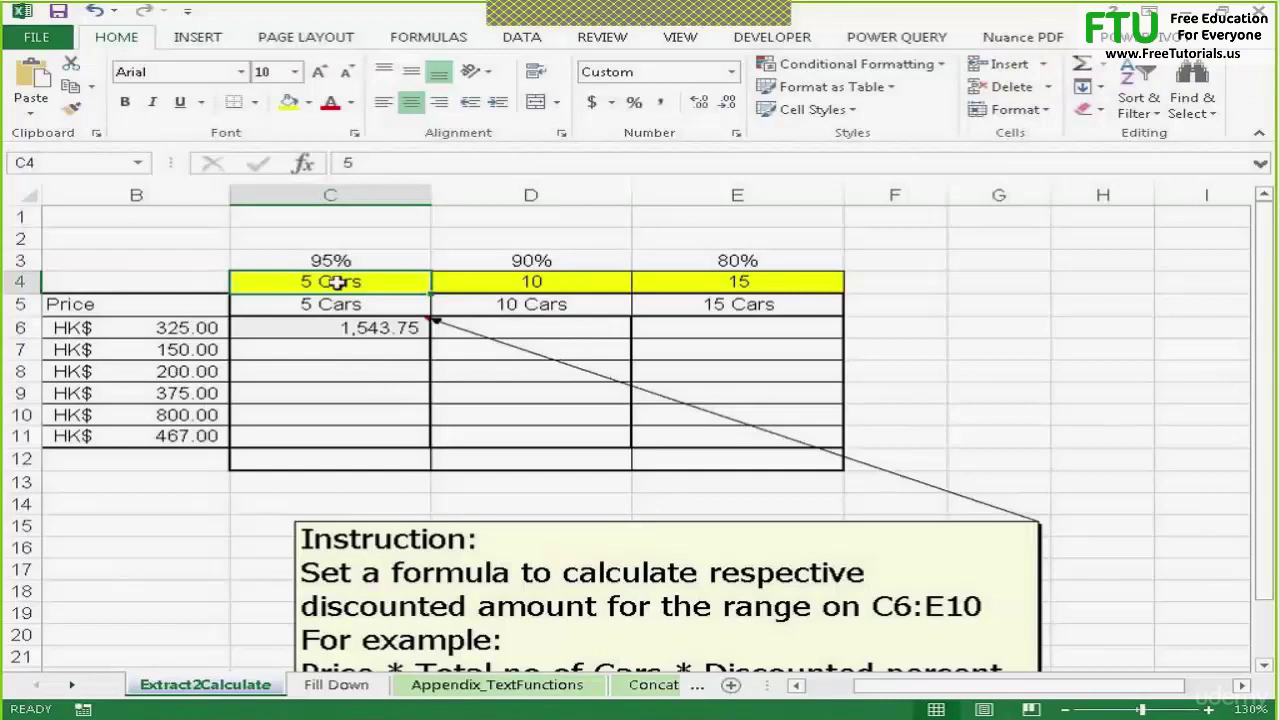
- Clear the car counts 5, 10 and 15 from C4:E4
{"action": "mouse_move", "coordinate": [336, 283]}
{"action": "left_mouse_down"}
{"action": "mouse_move", "coordinate": [677, 305]}
{"action": "mouse_move", "coordinate": [701, 287]}
{"action": "left_mouse_up"}
{"action": "key", "text": "Delete"}
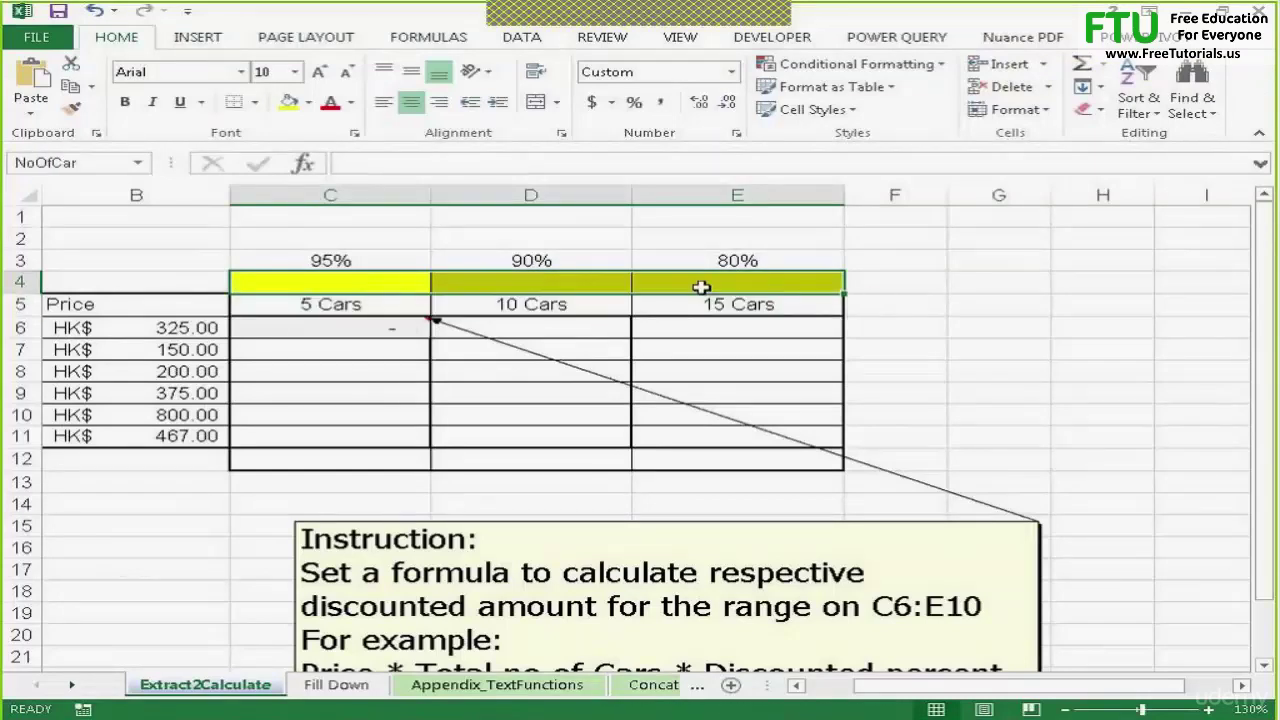
{"action": "left_click", "coordinate": [313, 303]}
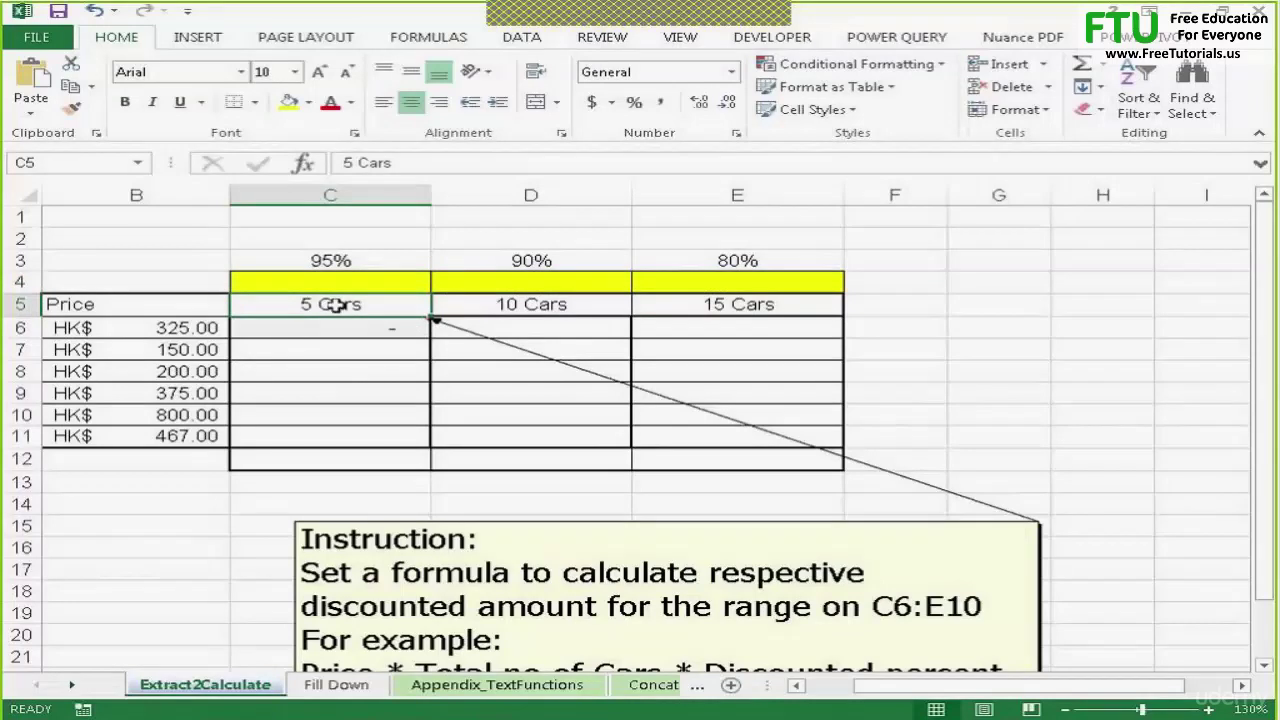
- Delete C6's formula and discard a half-typed =left entry, leaving C6 blank
{"action": "left_click", "coordinate": [343, 328]}
{"action": "key", "text": "Delete"}
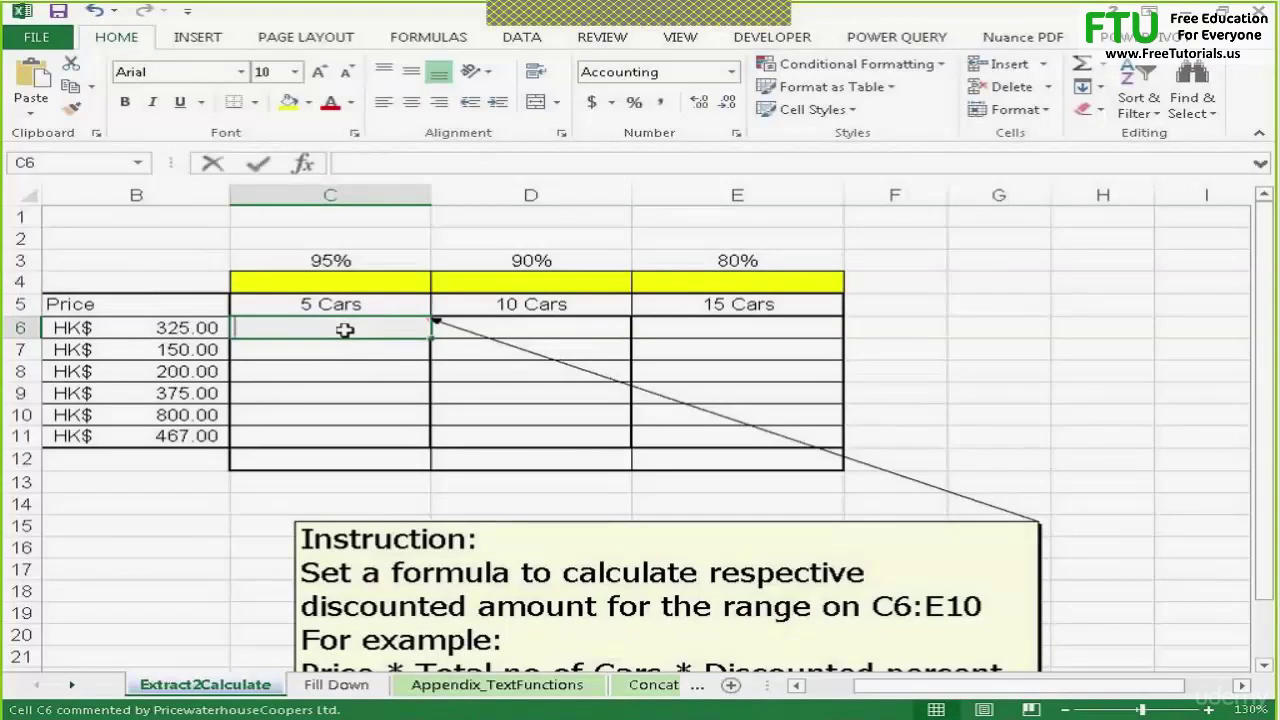
{"action": "type", "text": "=lef"}
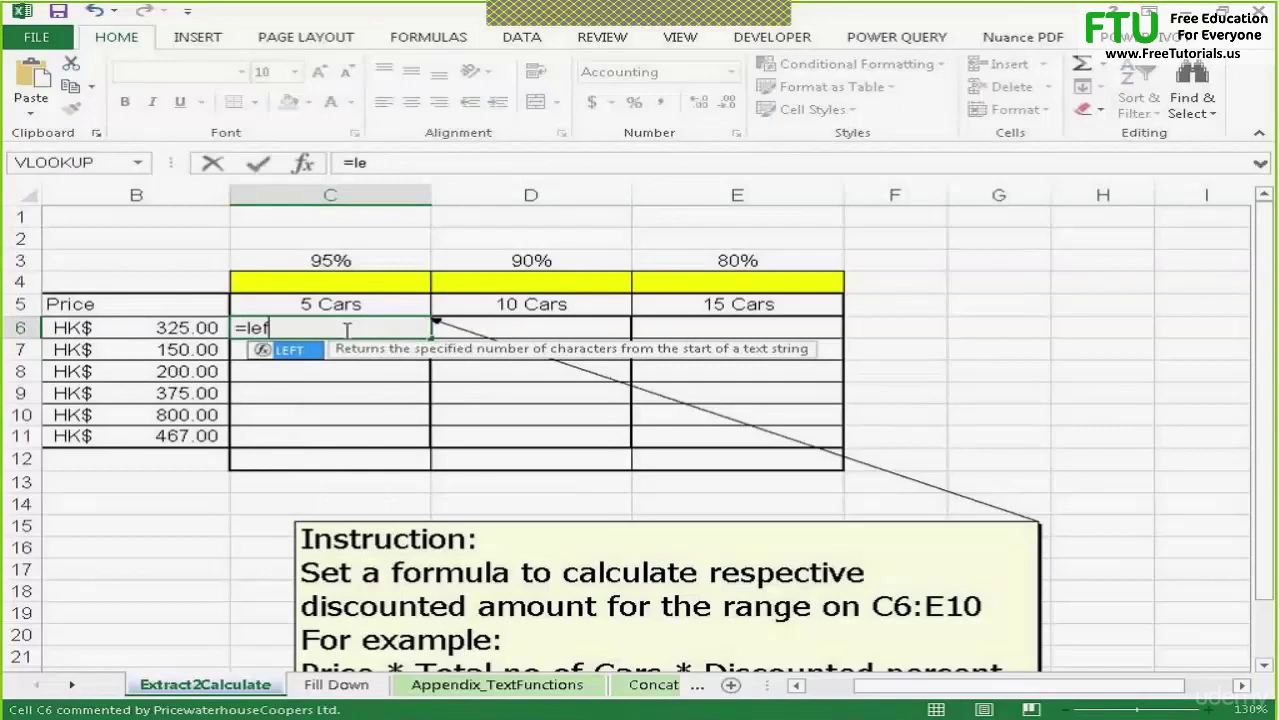
{"action": "type", "text": "t"}
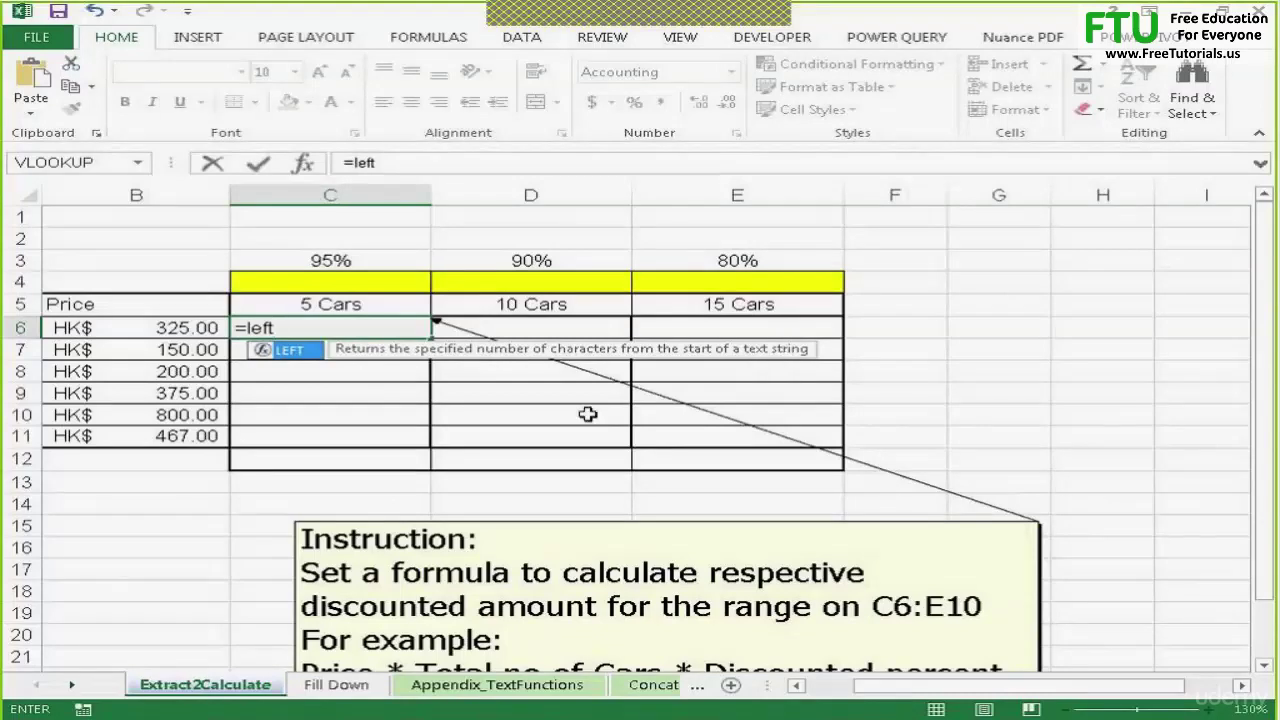
{"action": "key", "text": "Escape"}
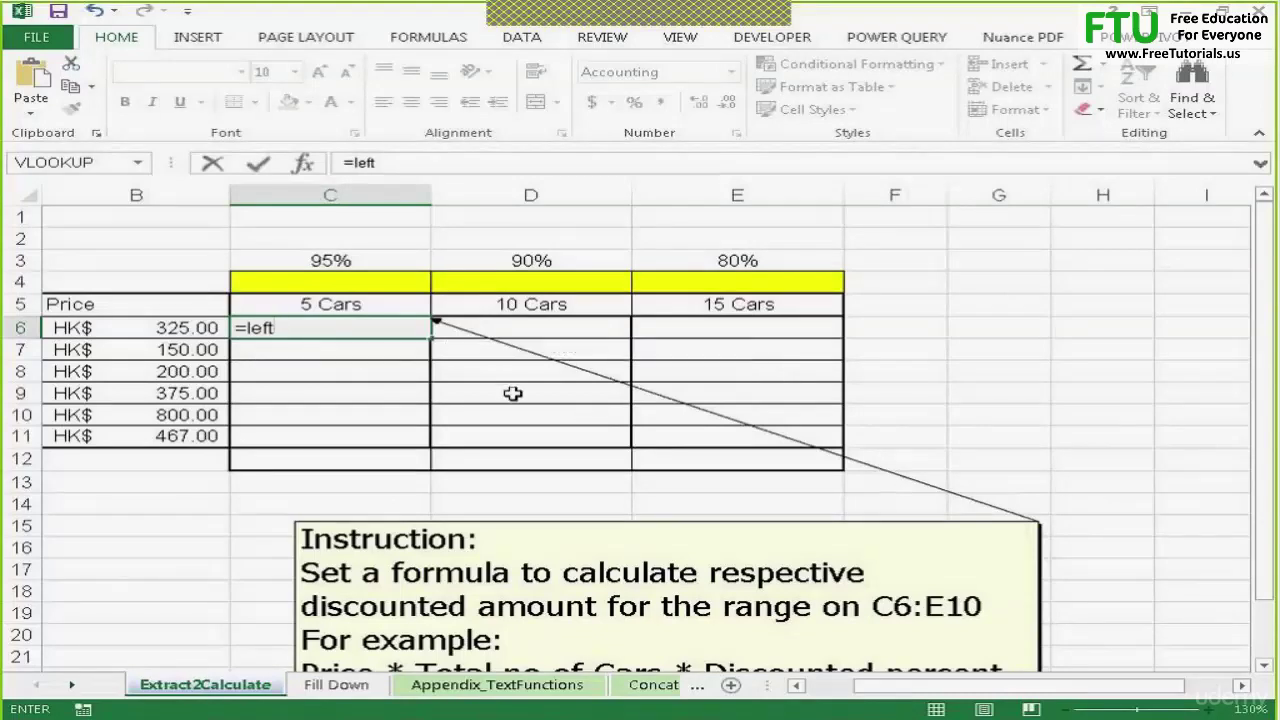
{"action": "key", "text": "BackSpace"}
{"action": "key", "text": "BackSpace"}
{"action": "key", "text": "BackSpace"}
{"action": "key", "text": "BackSpace"}
{"action": "key", "text": "Escape"}
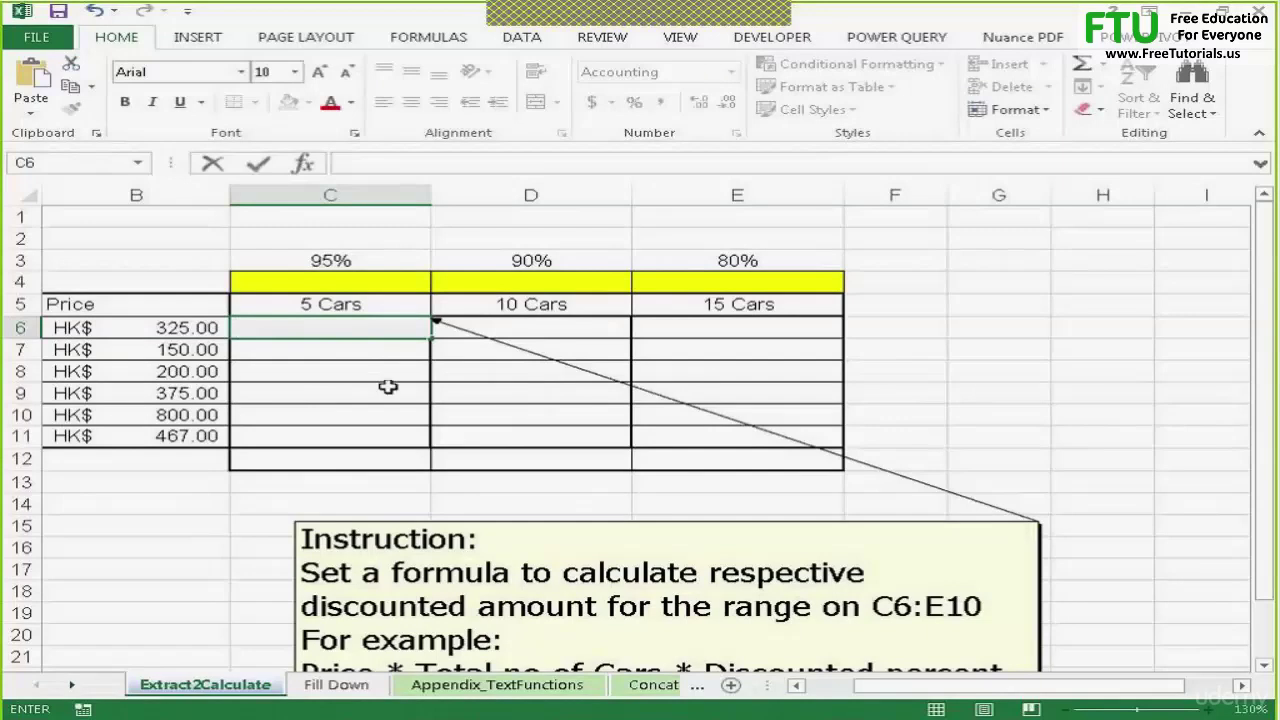
{"action": "left_click", "coordinate": [380, 348]}
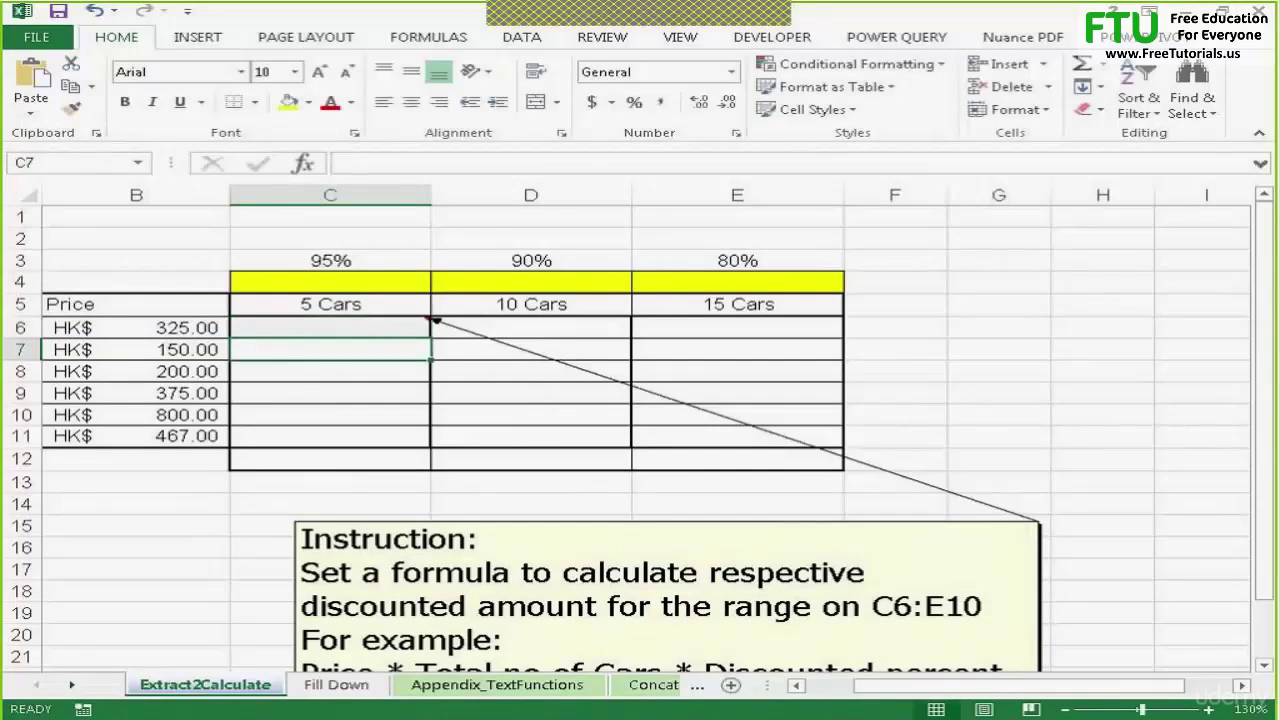
- Zoom in and enter =LEFT(C5,1) in C6, extracting 5 from the 5 Cars heading
{"action": "left_click_drag", "start_coordinate": [1142, 709], "coordinate": [1163, 709]}
{"action": "left_click_drag", "start_coordinate": [1000, 685], "coordinate": [940, 685]}
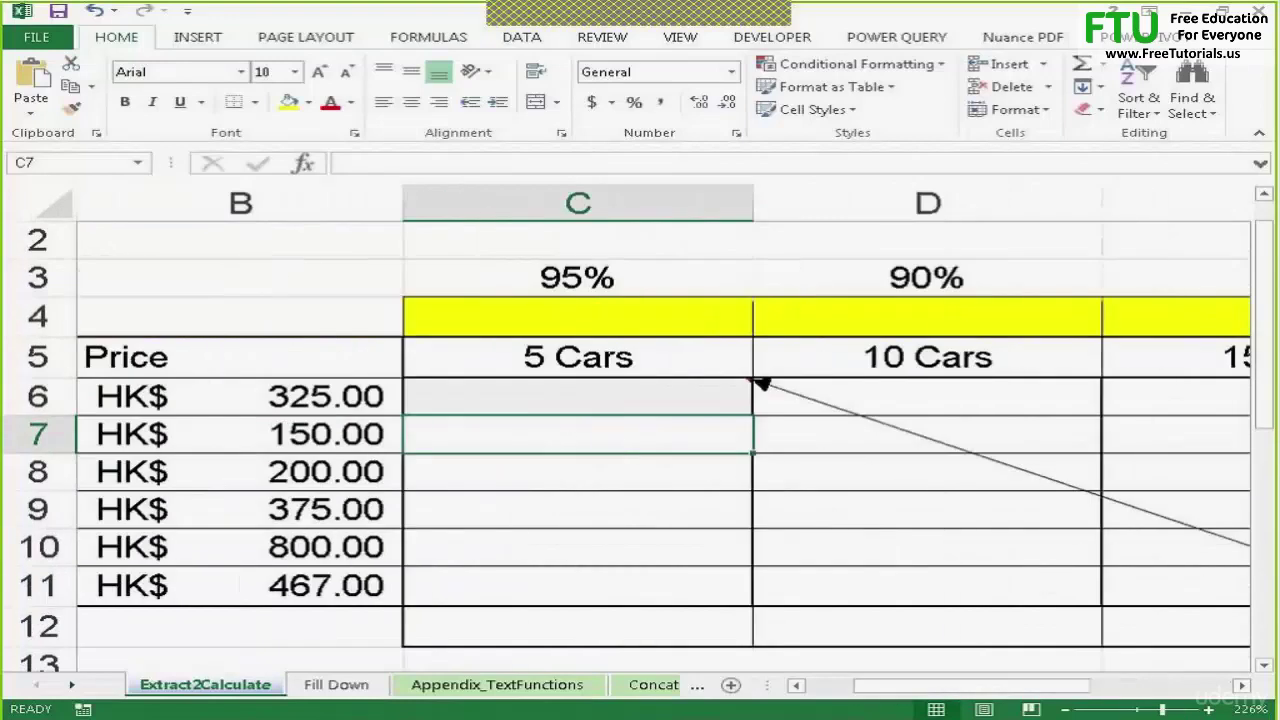
{"action": "left_click", "coordinate": [676, 400]}
{"action": "type", "text": "=l"}
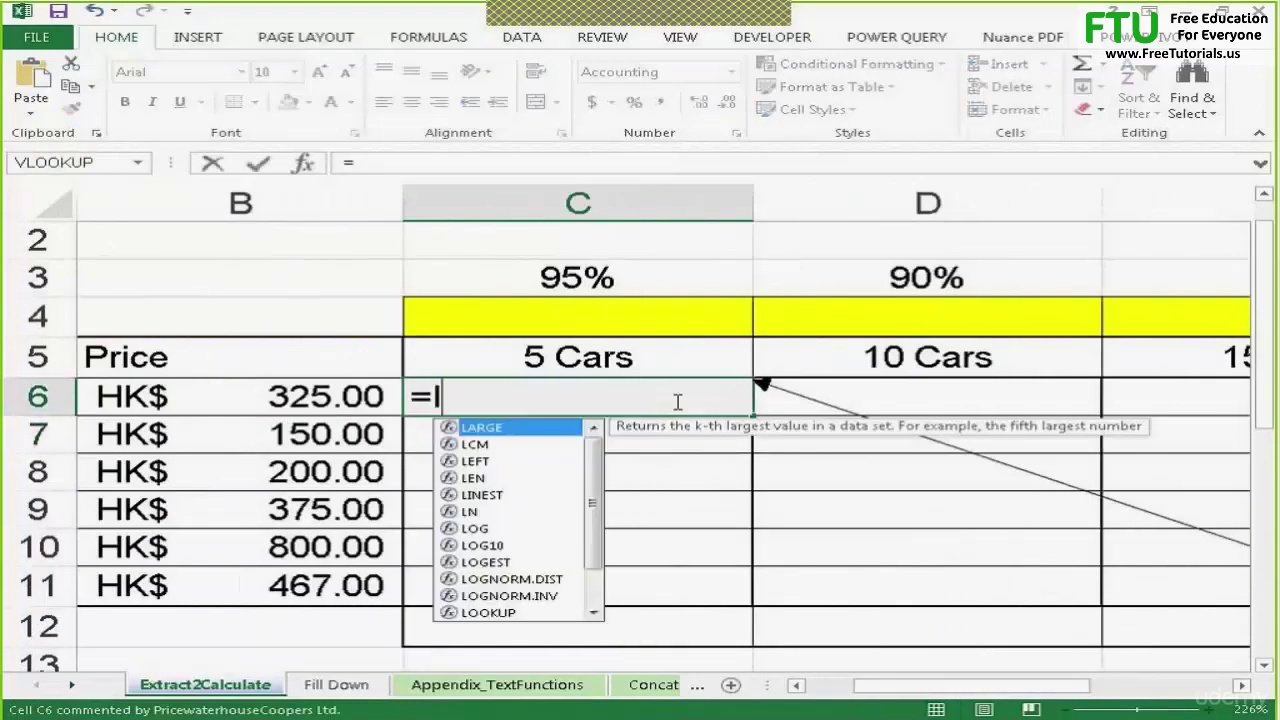
{"action": "type", "text": "eft("}
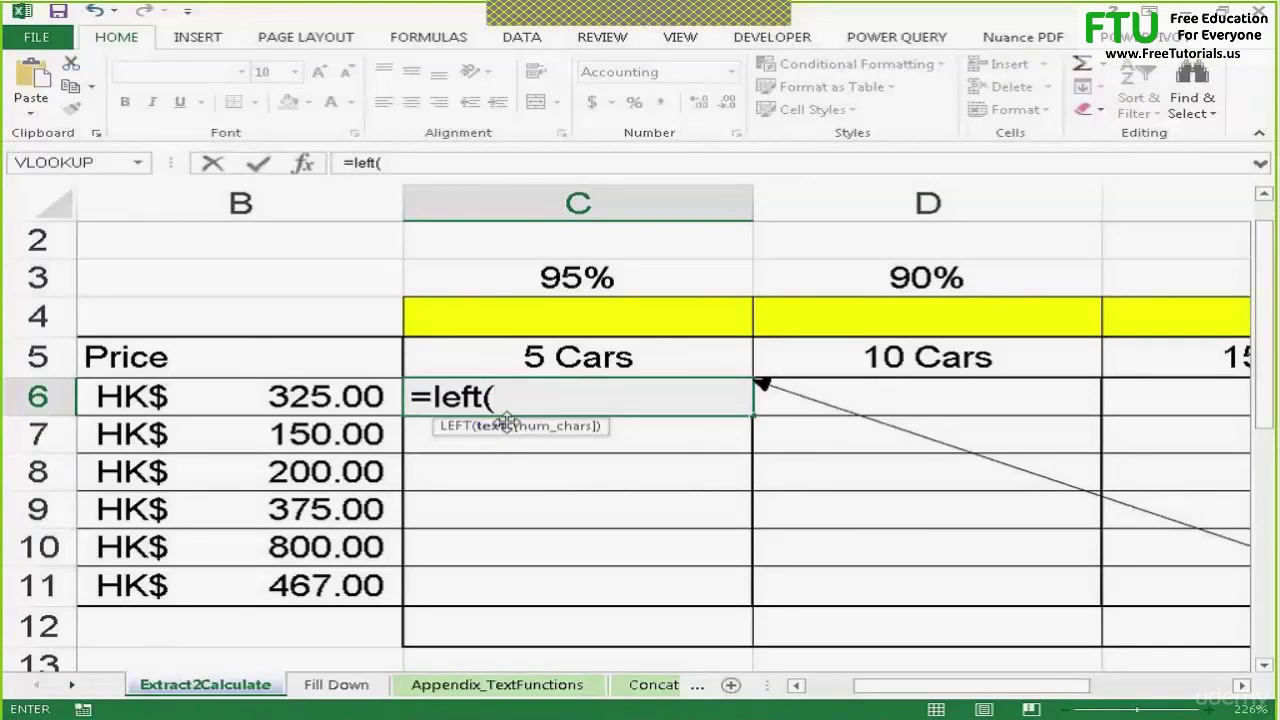
{"action": "left_click", "coordinate": [541, 350]}
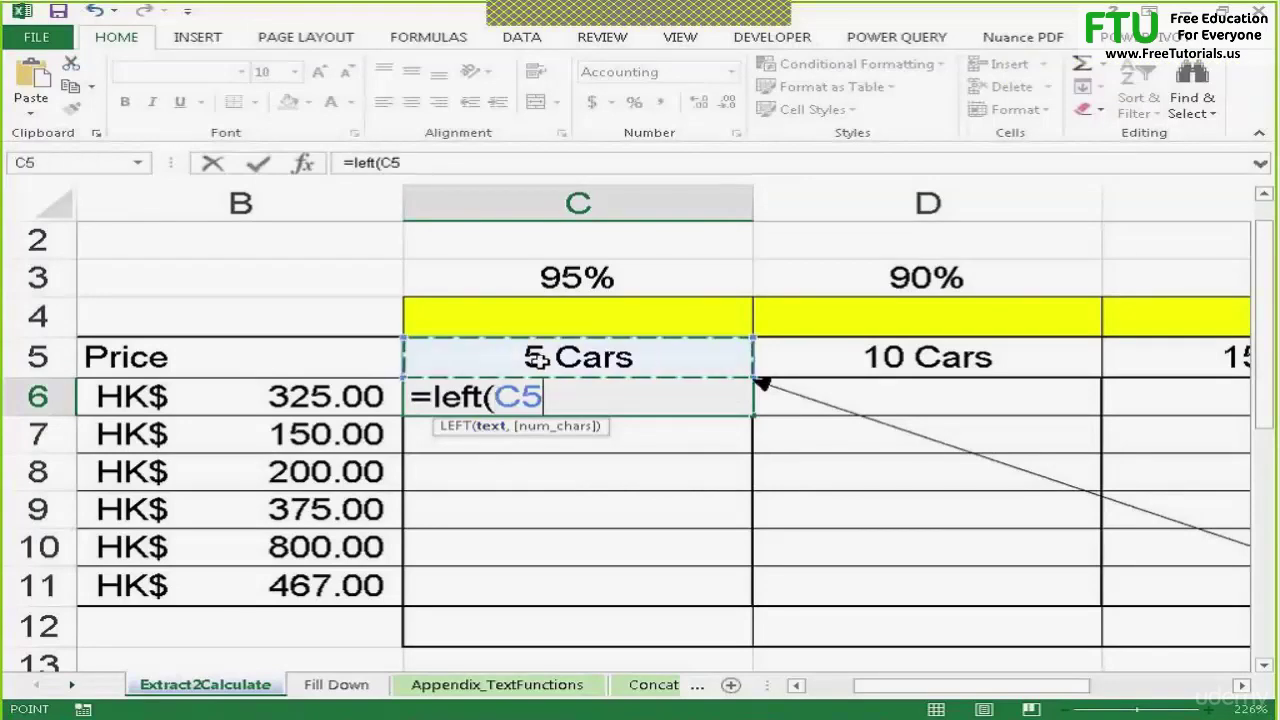
{"action": "type", "text": ","}
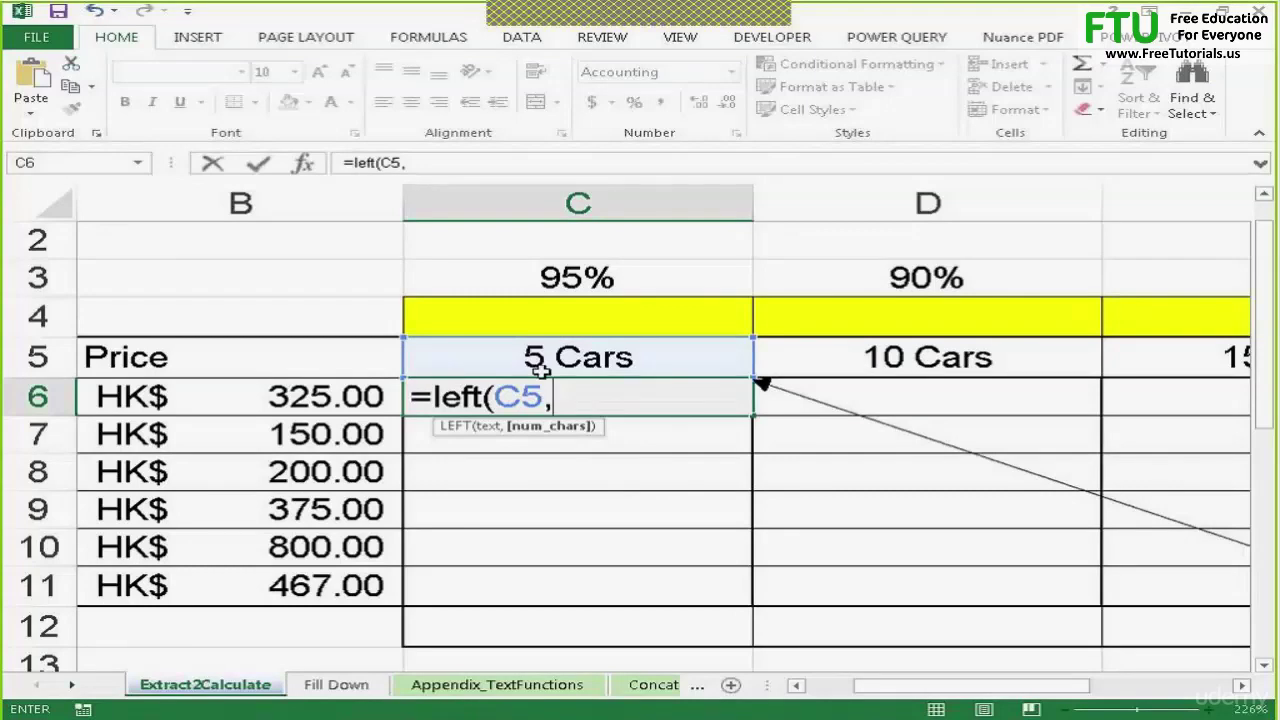
{"action": "type", "text": "1)"}
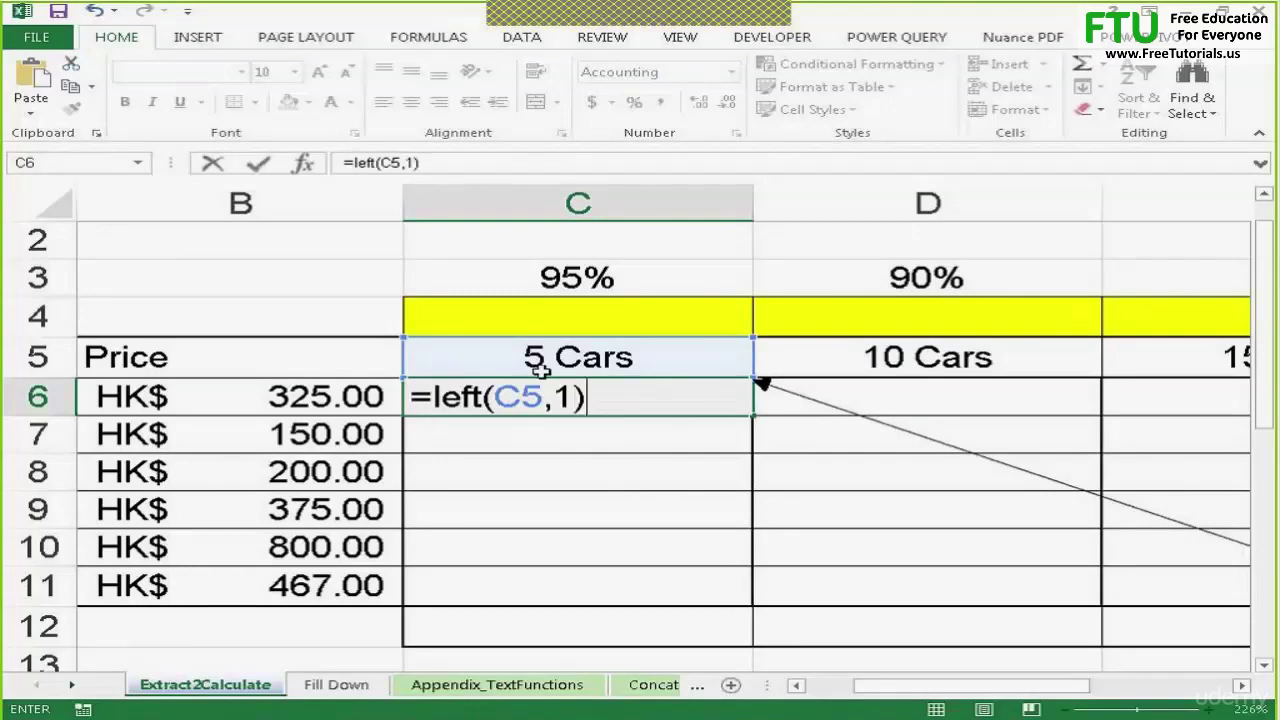
{"action": "key", "text": "Return"}
{"action": "left_click", "coordinate": [557, 397]}
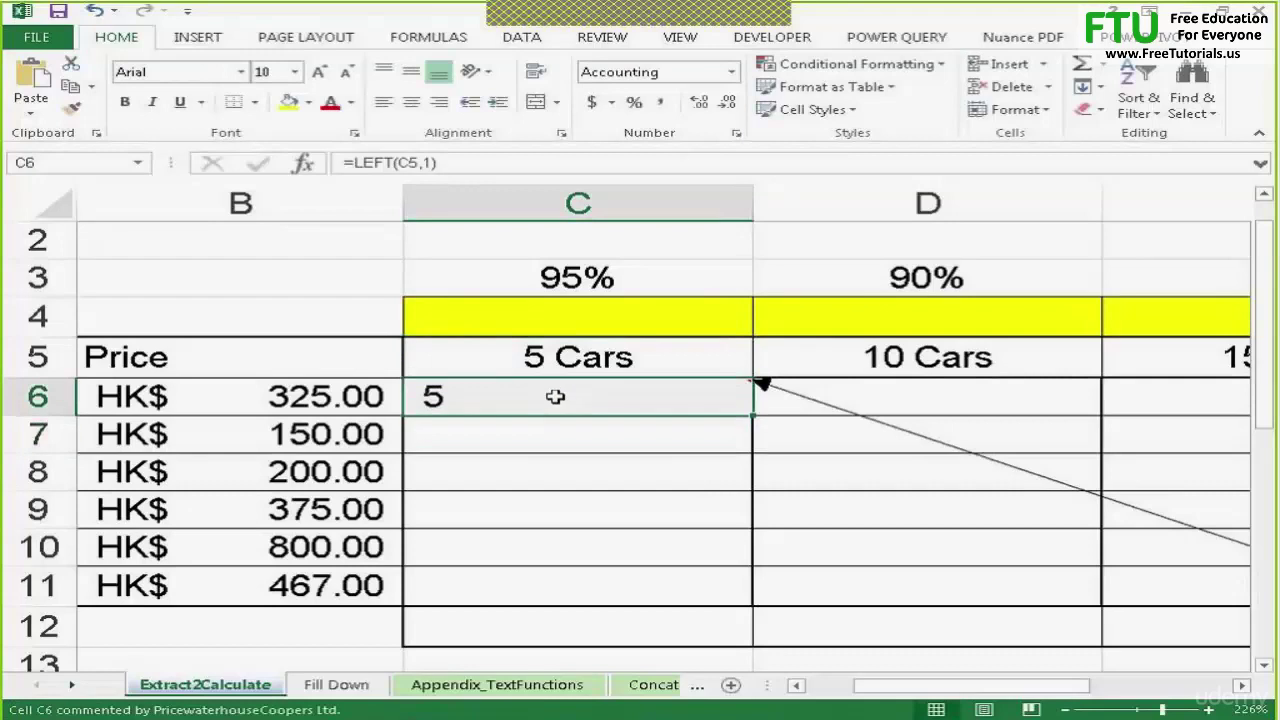
{"action": "double_click", "coordinate": [525, 400]}
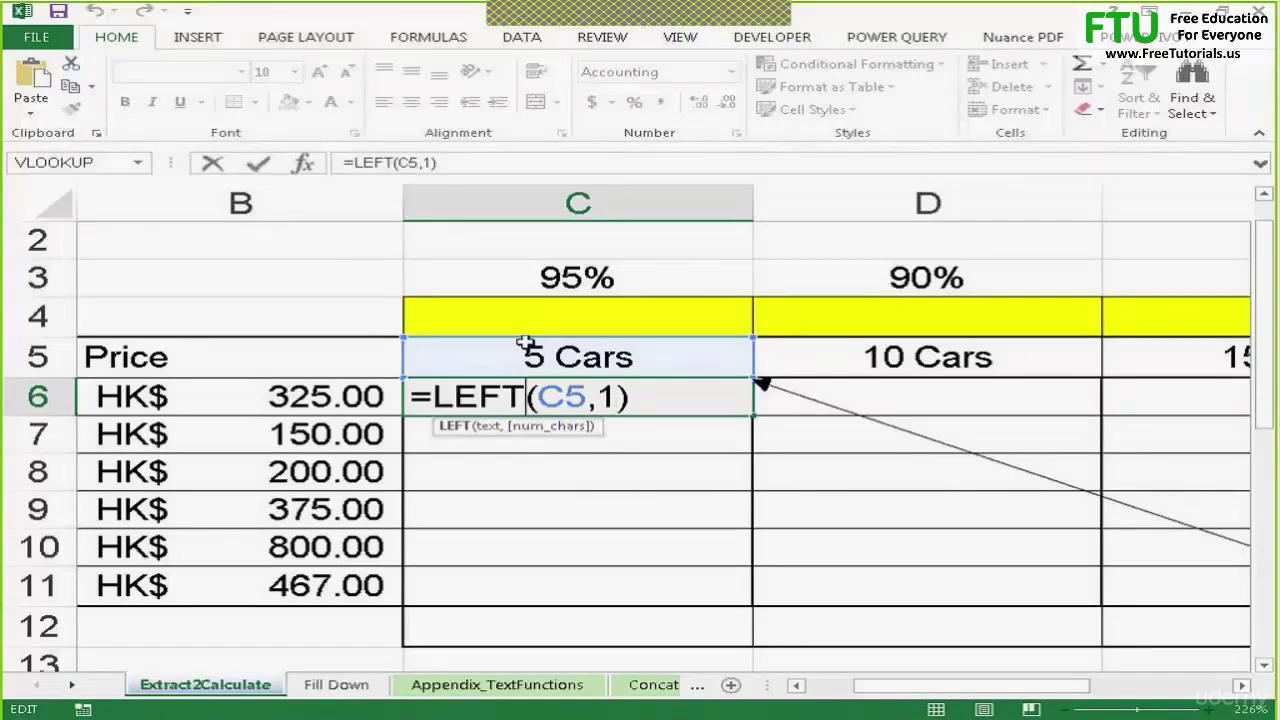
- Extend C6's formula to =LEFT(C5,1)*B6*C3, returning 1,543.75
{"action": "left_click", "coordinate": [660, 400]}
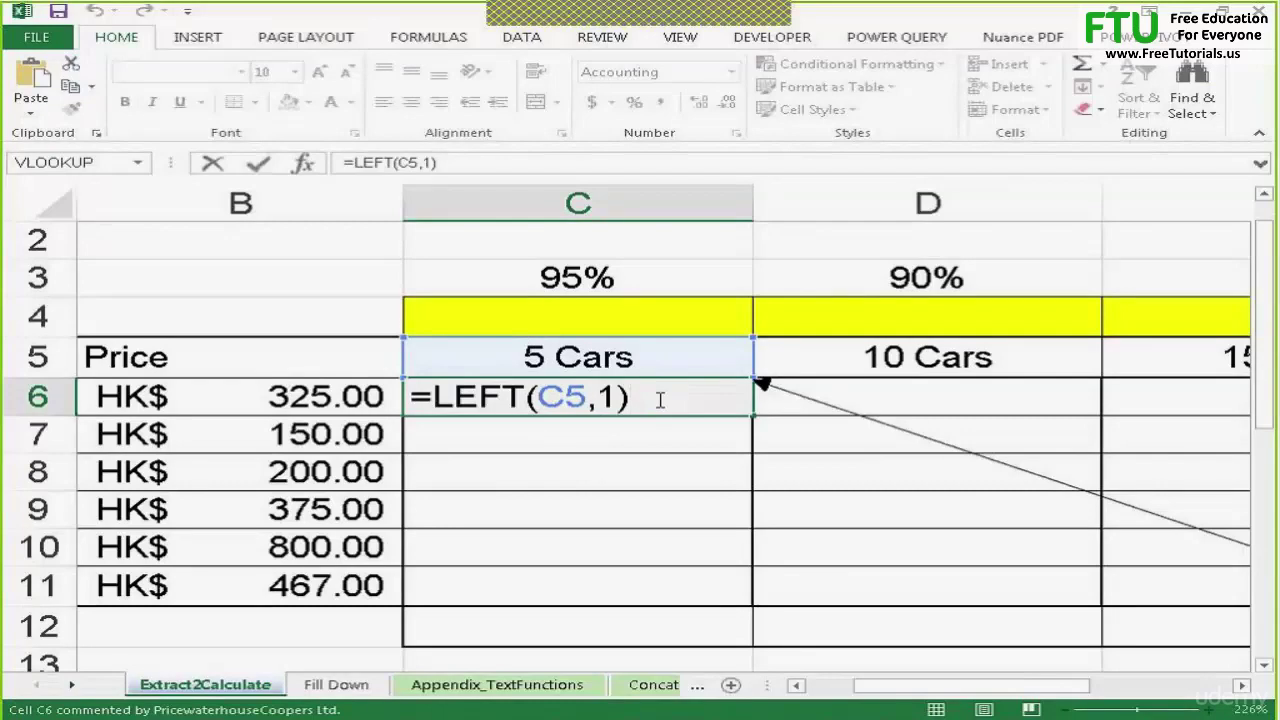
{"action": "type", "text": "*"}
{"action": "left_click", "coordinate": [290, 396]}
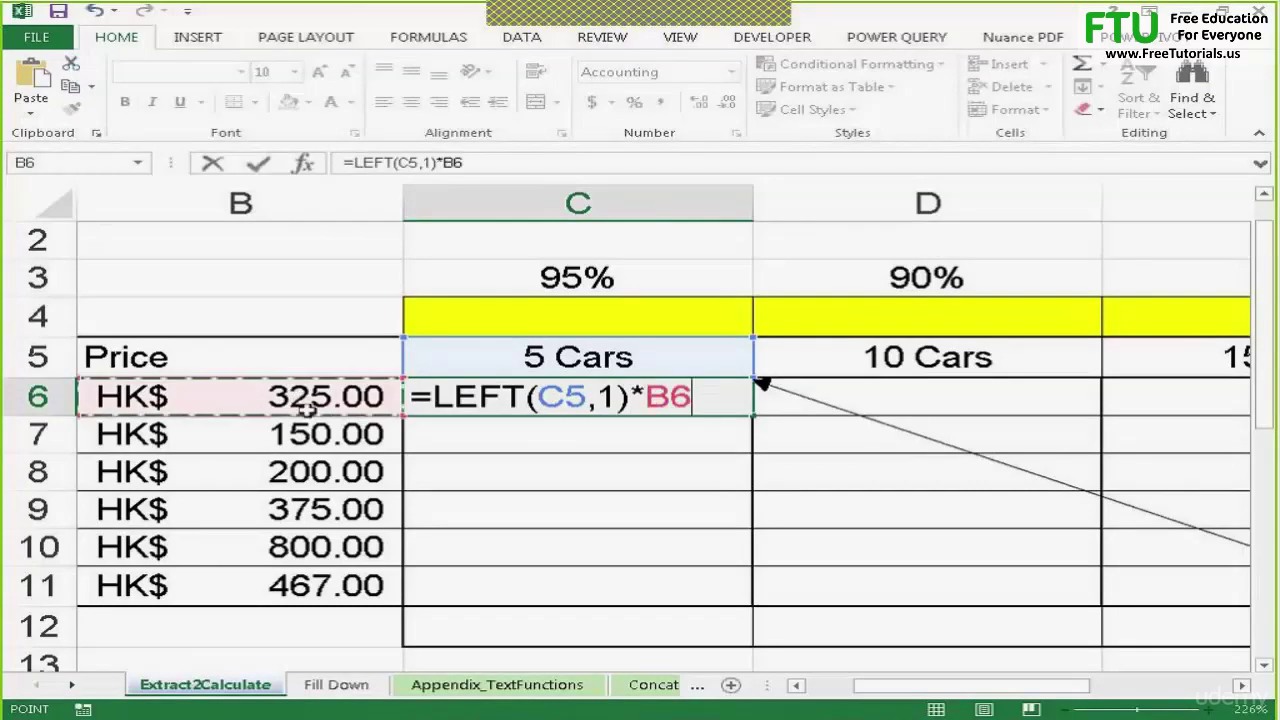
{"action": "type", "text": "*"}
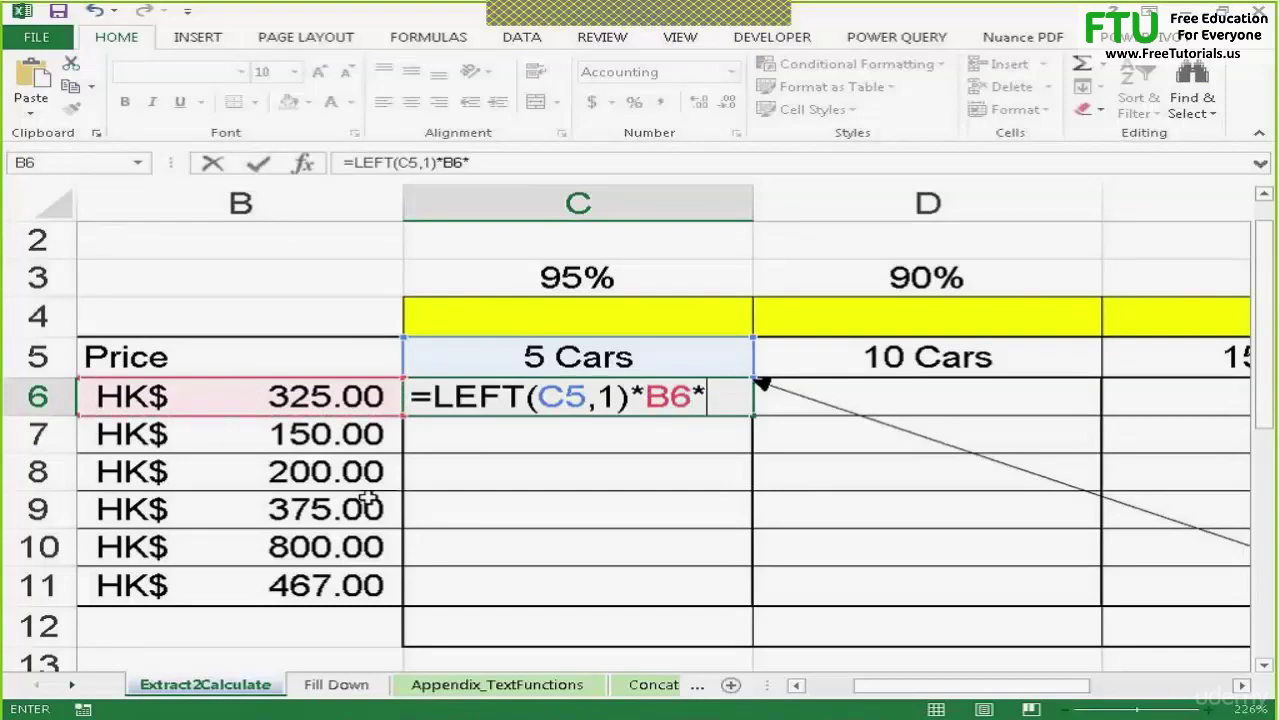
{"action": "left_click", "coordinate": [565, 284]}
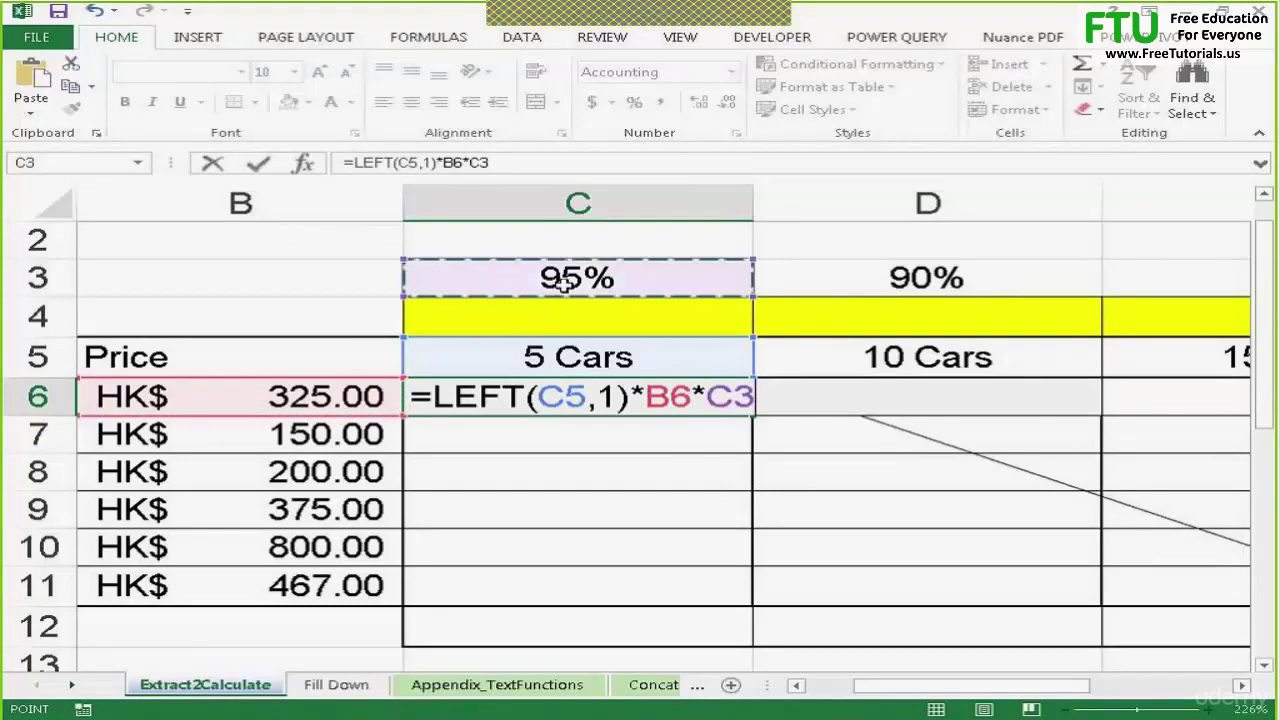
{"action": "key", "text": "Return"}
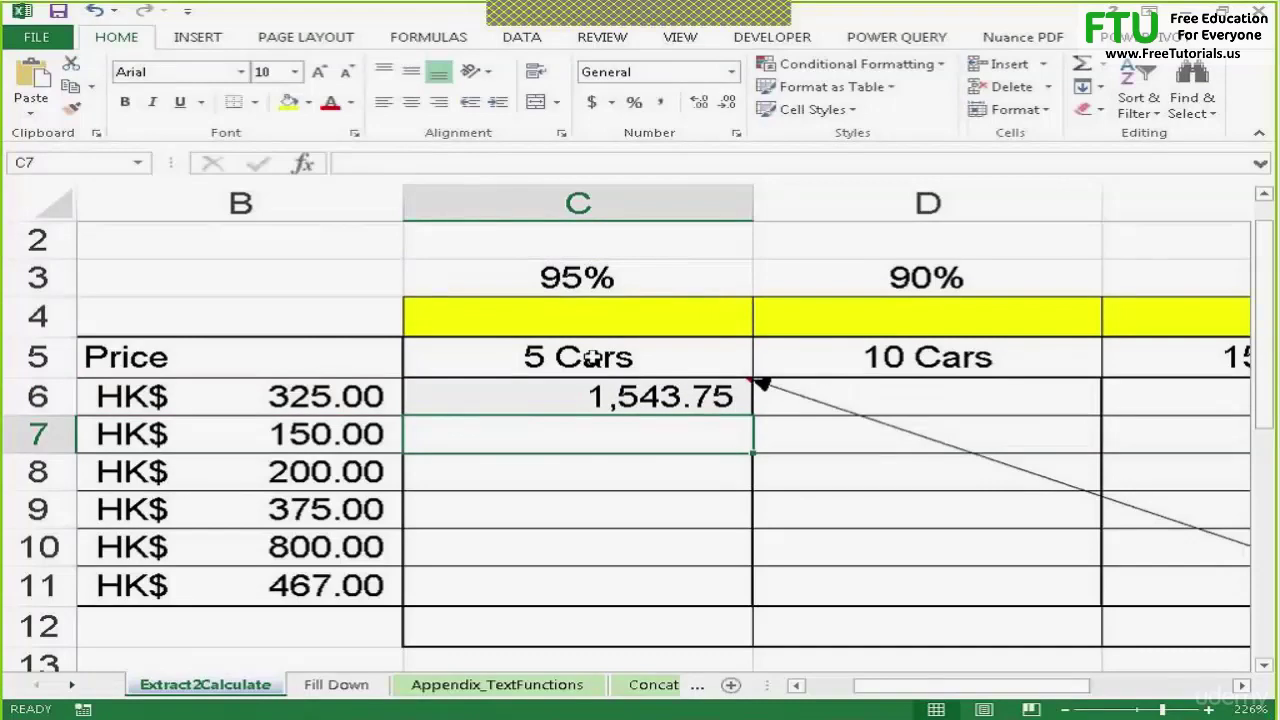
{"action": "double_click", "coordinate": [598, 397]}
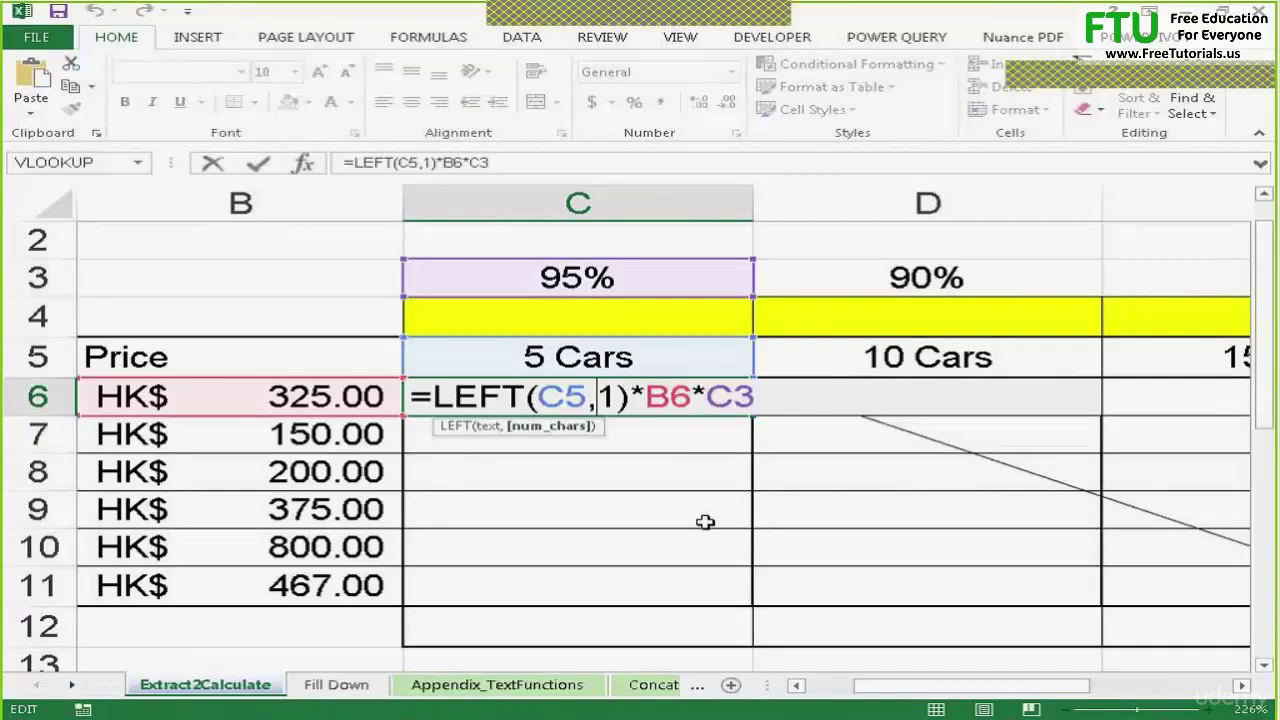
{"action": "key", "text": "ctrl+Return"}
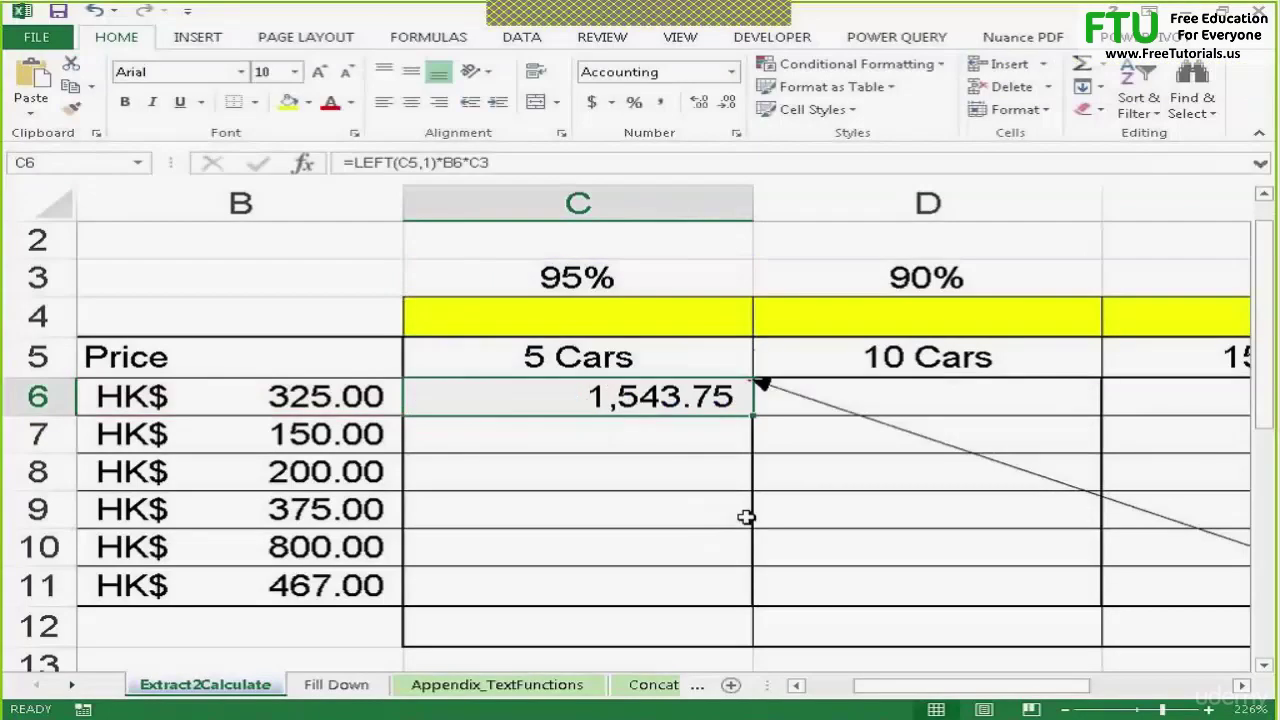
- Change the C5 heading from 5 Cars to 50 Cars
{"action": "left_click", "coordinate": [548, 355]}
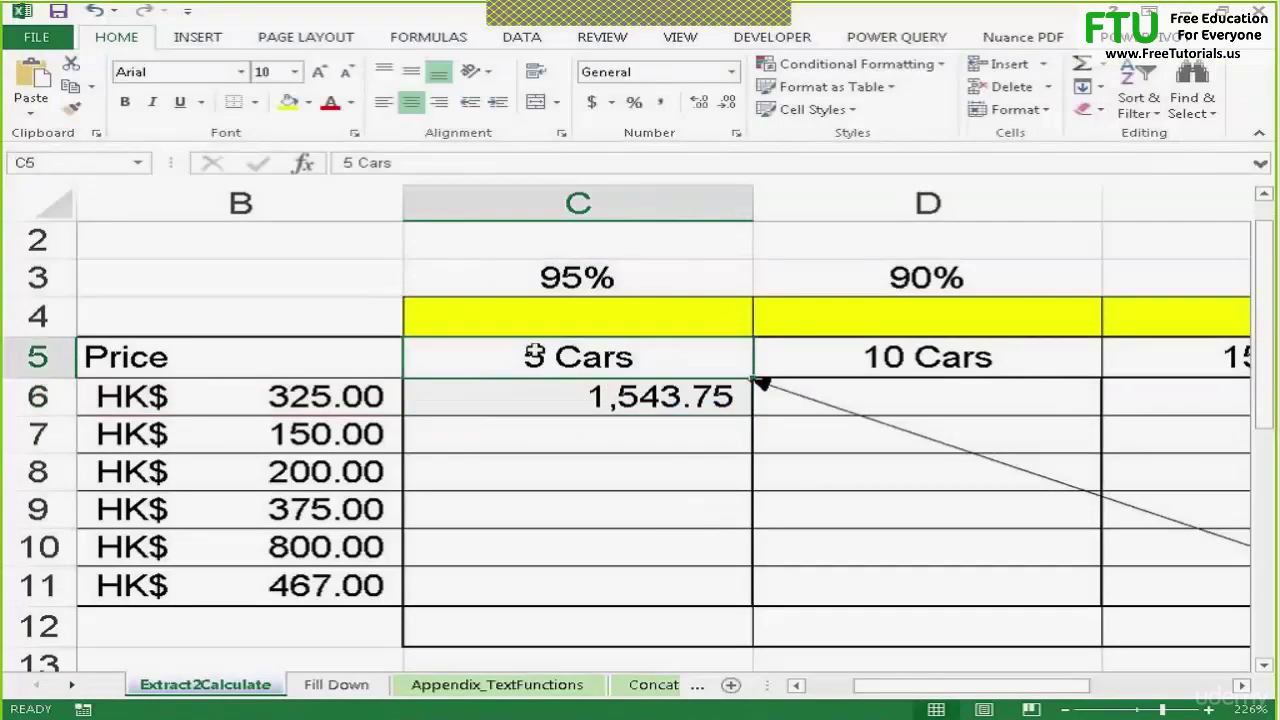
{"action": "double_click", "coordinate": [548, 355]}
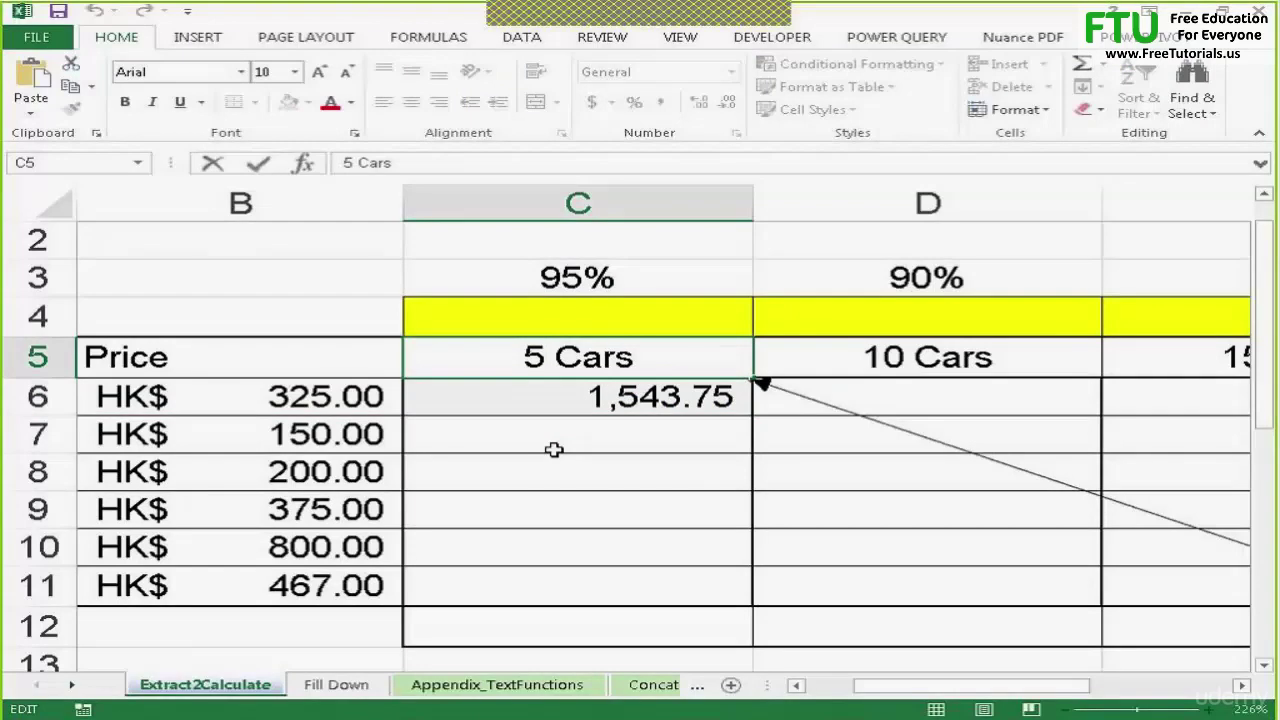
{"action": "type", "text": "0"}
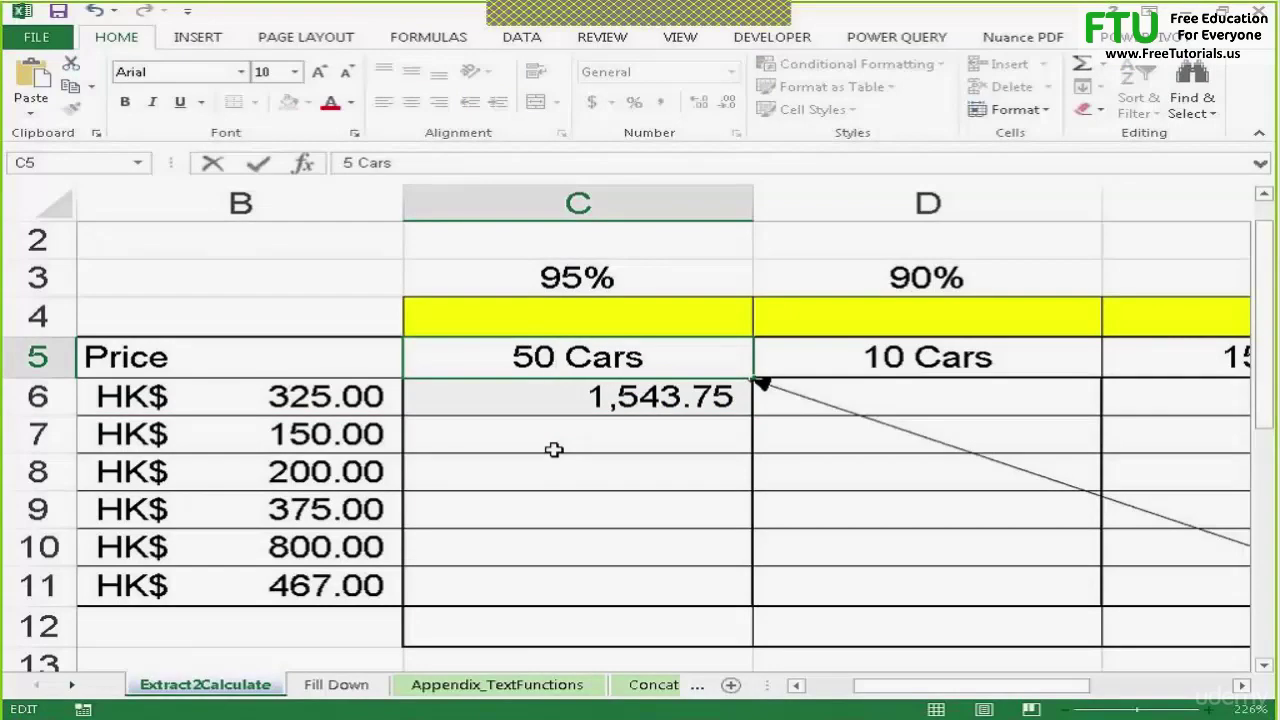
{"action": "left_click", "coordinate": [588, 405]}
- Edit C6 to =LEFT(C5,2)*B6*C3, giving 15,437.50
{"action": "double_click", "coordinate": [588, 405]}
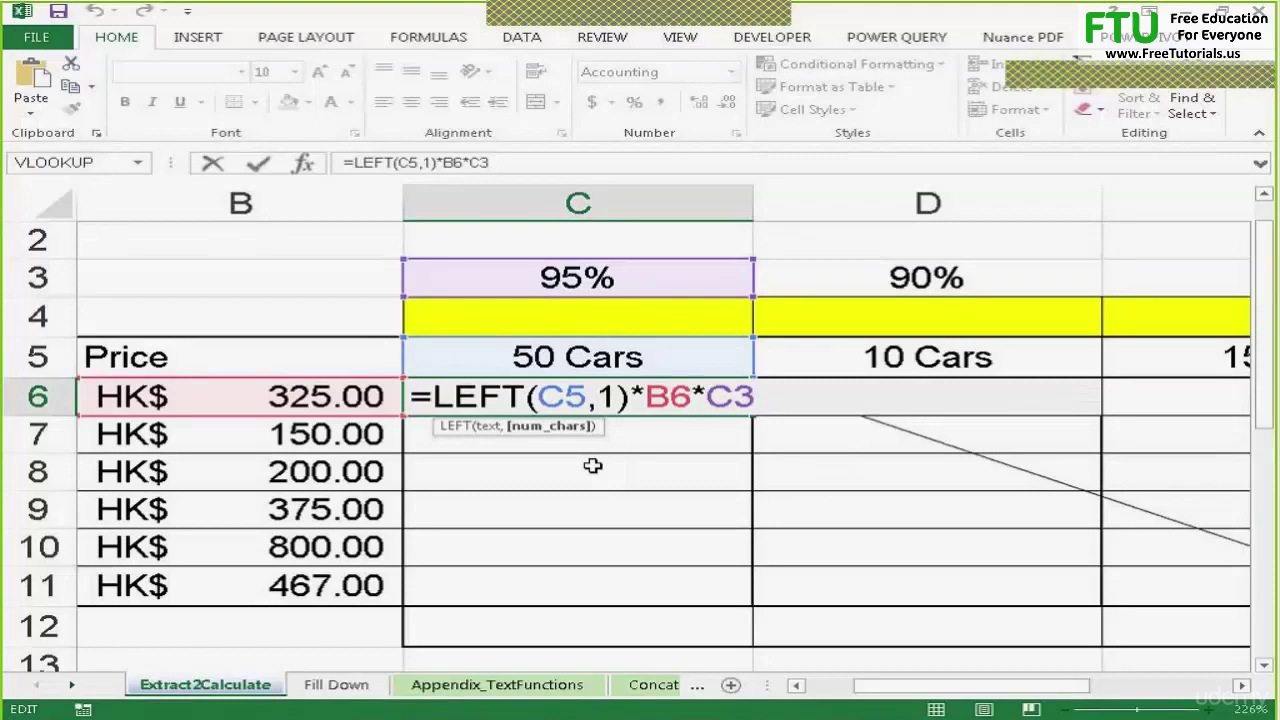
{"action": "key", "text": "BackSpace"}
{"action": "type", "text": "2"}
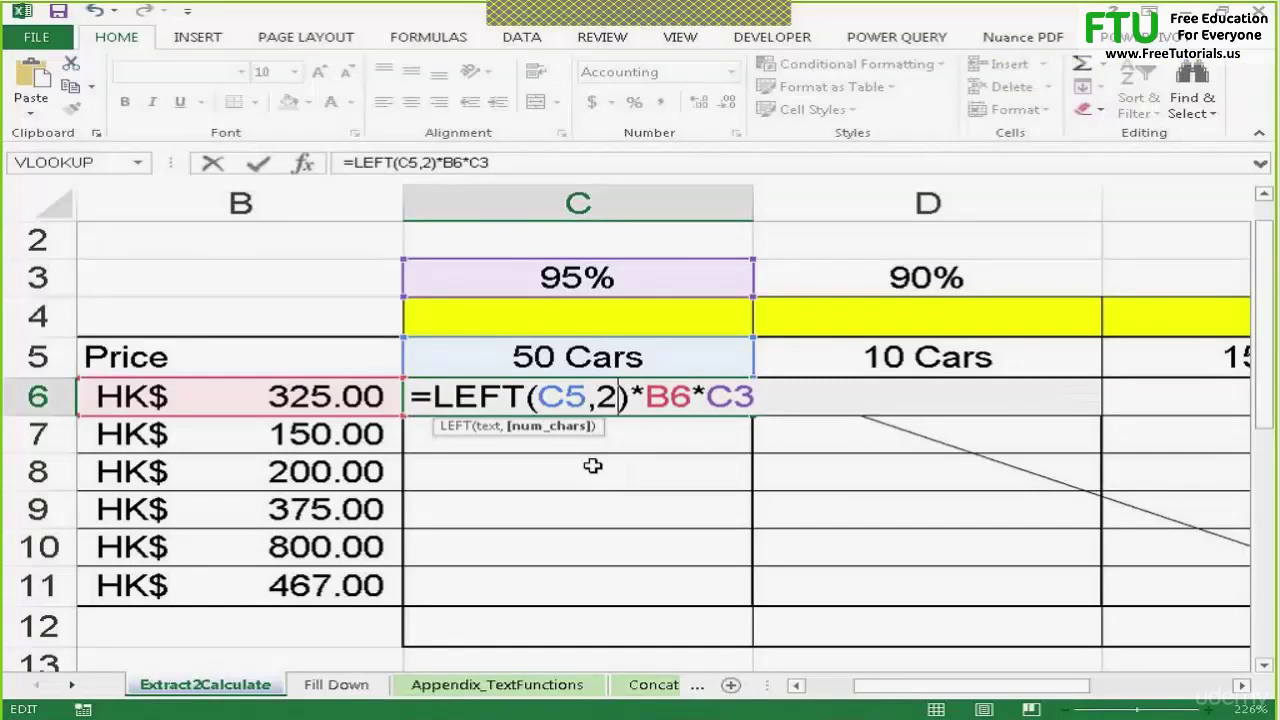
{"action": "key", "text": "Return"}
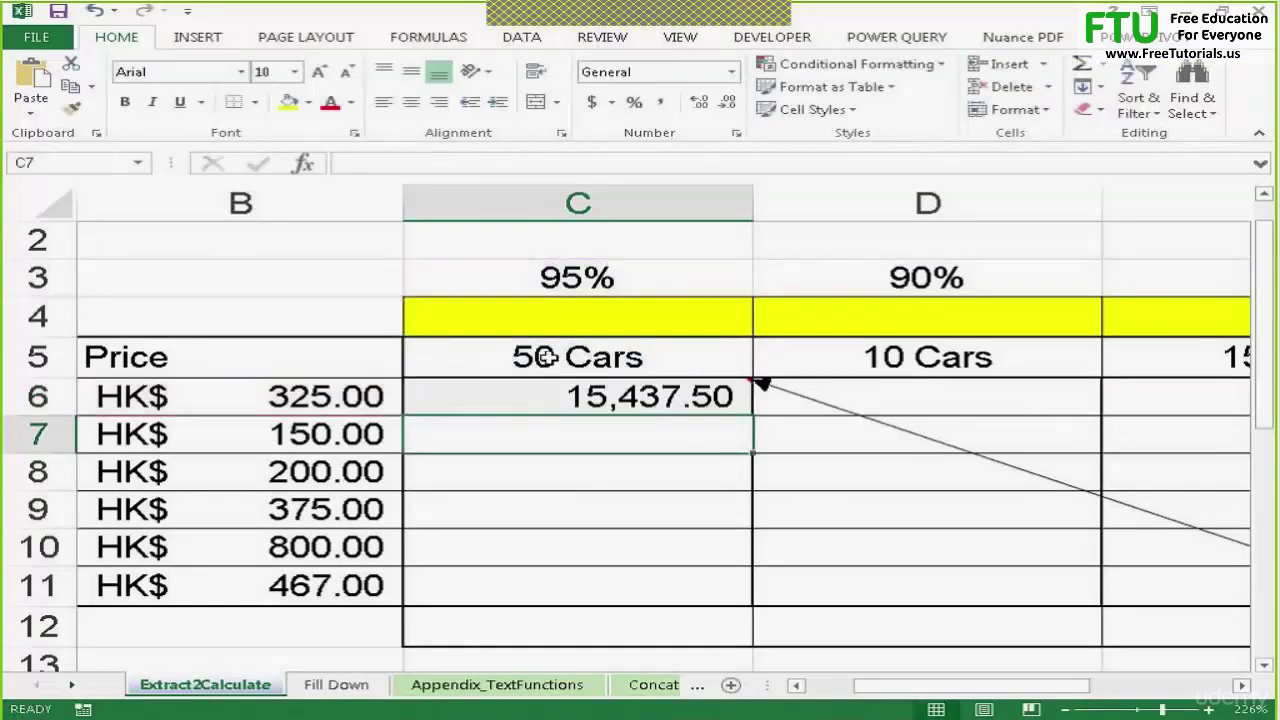
- Change the C5 heading from 50 Cars to 5000 Cars
{"action": "double_click", "coordinate": [560, 367]}
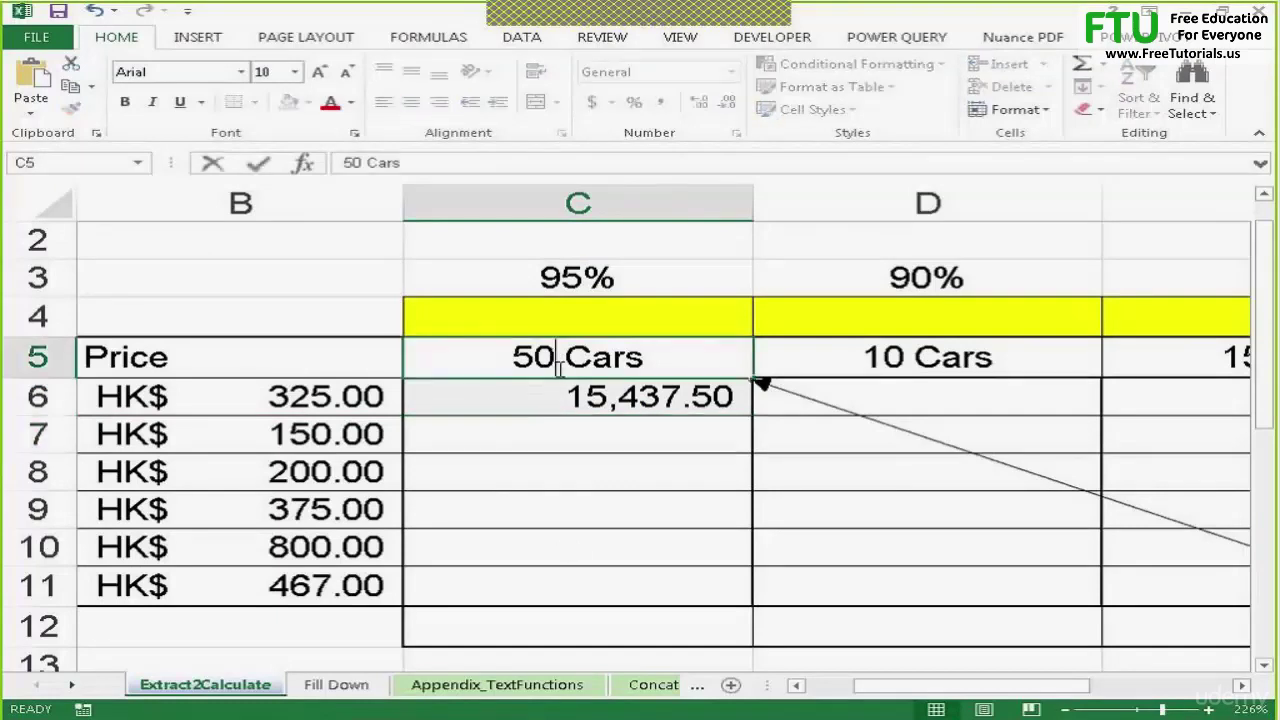
{"action": "type", "text": "00"}
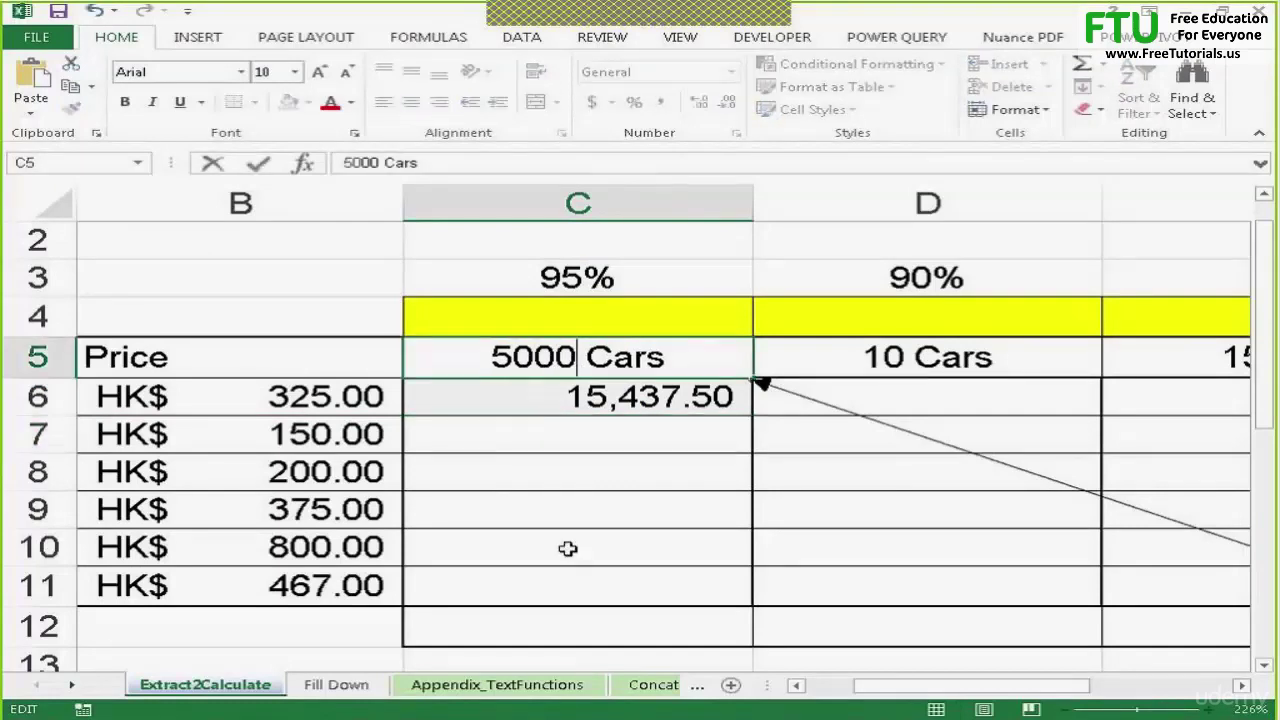
{"action": "key", "text": "Return"}
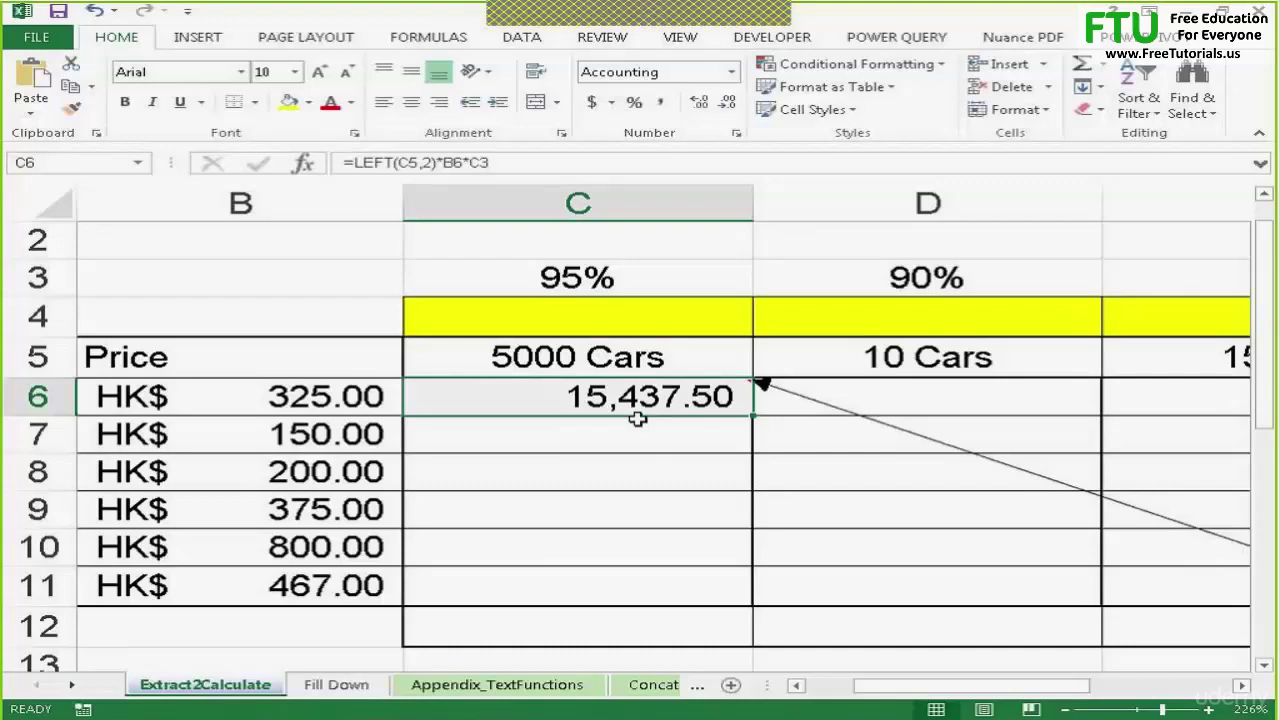
- Edit C6 to =LEFT(C5,4)*B6*C3, giving 1,543,750.00
{"action": "double_click", "coordinate": [608, 410]}
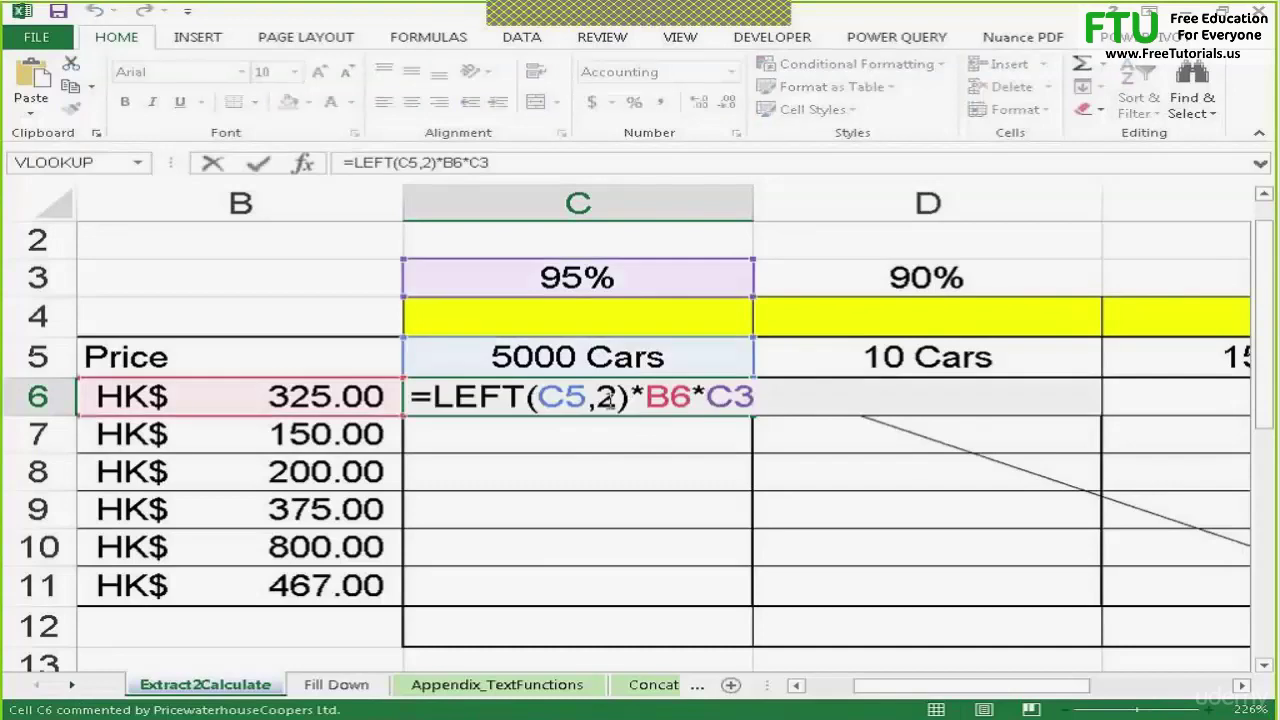
{"action": "key", "text": "Left"}
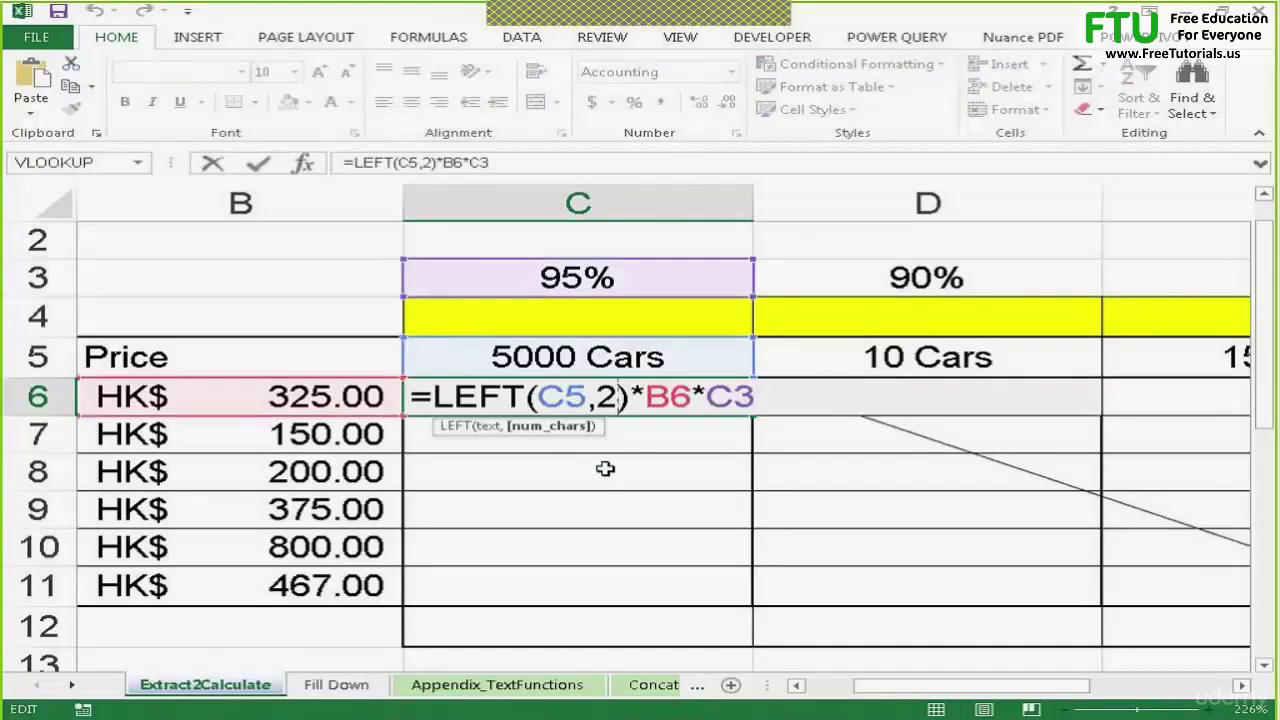
{"action": "key", "text": "BackSpace"}
{"action": "type", "text": "4"}
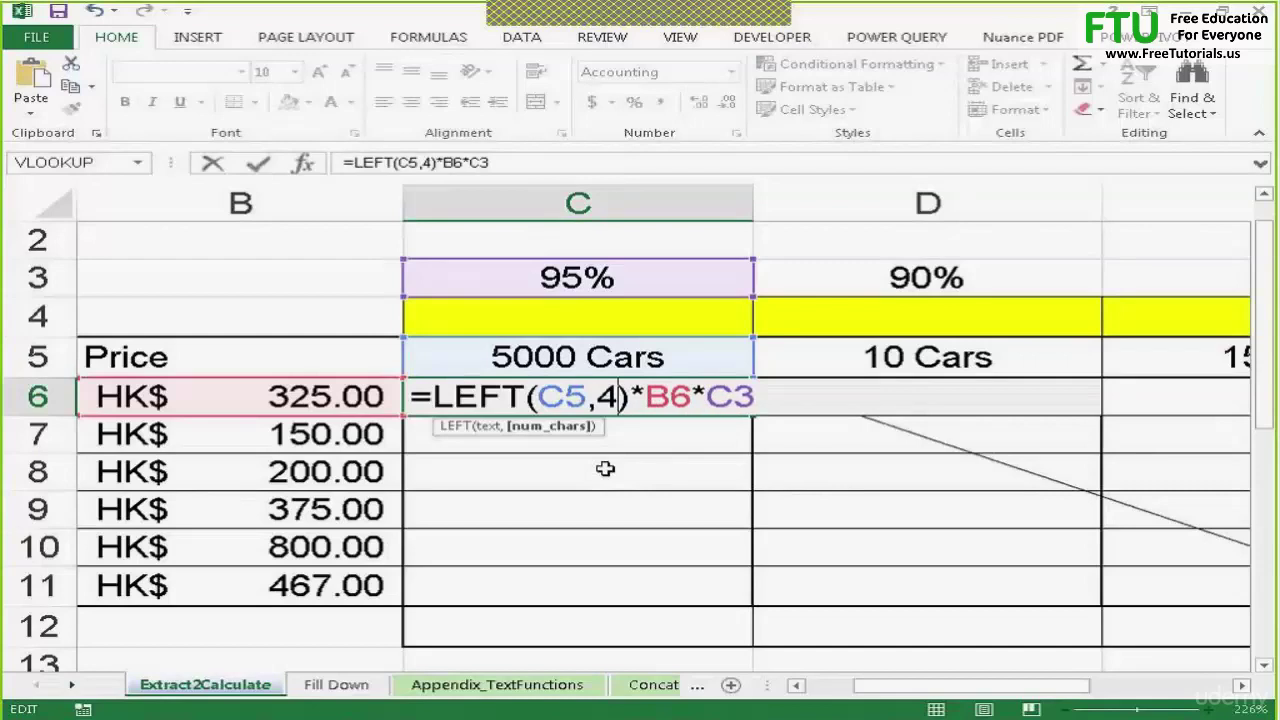
{"action": "key", "text": "Return"}
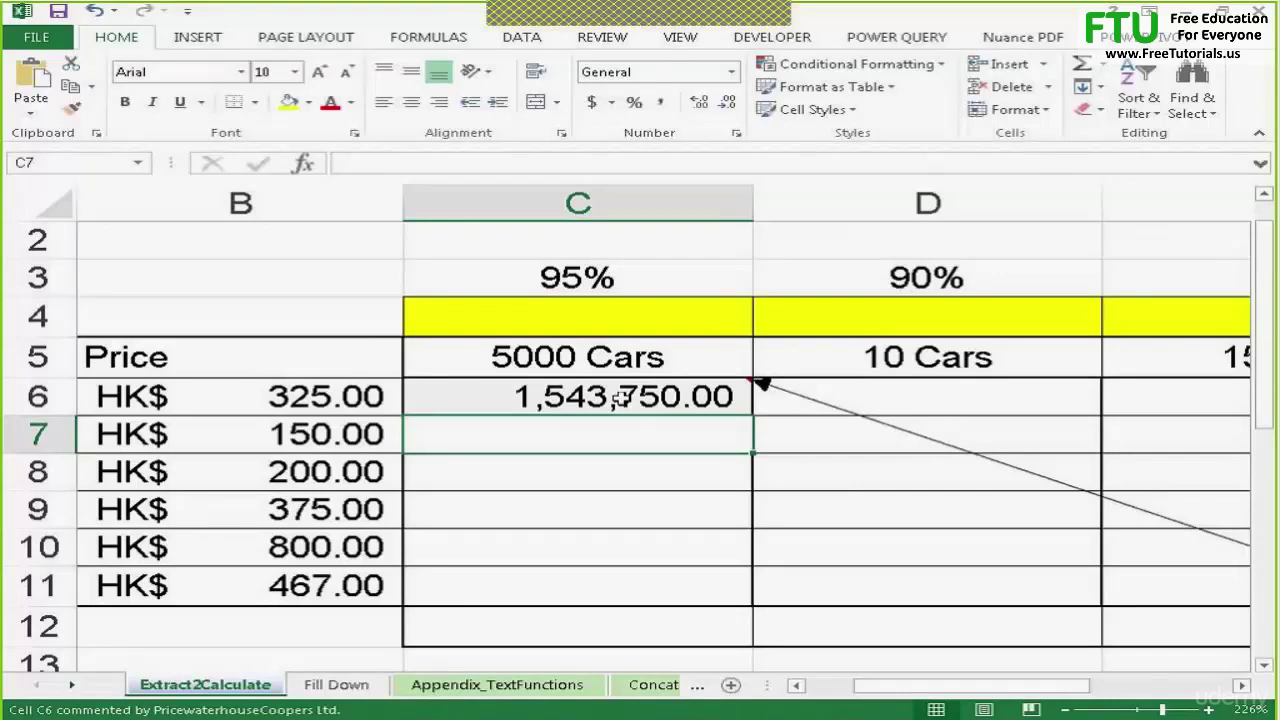
{"action": "left_click", "coordinate": [618, 397]}
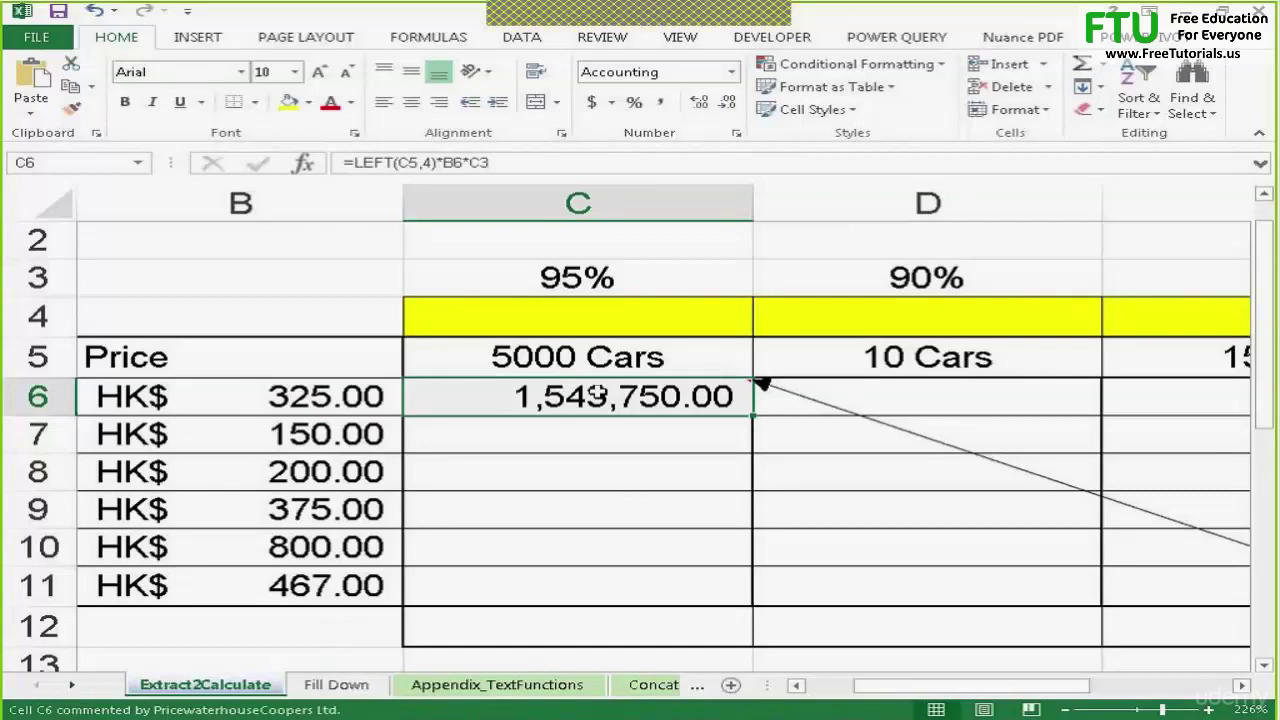
- Replace C6's formula with =FIND("C",C5)
{"action": "key", "text": "Delete"}
{"action": "type", "text": "="}
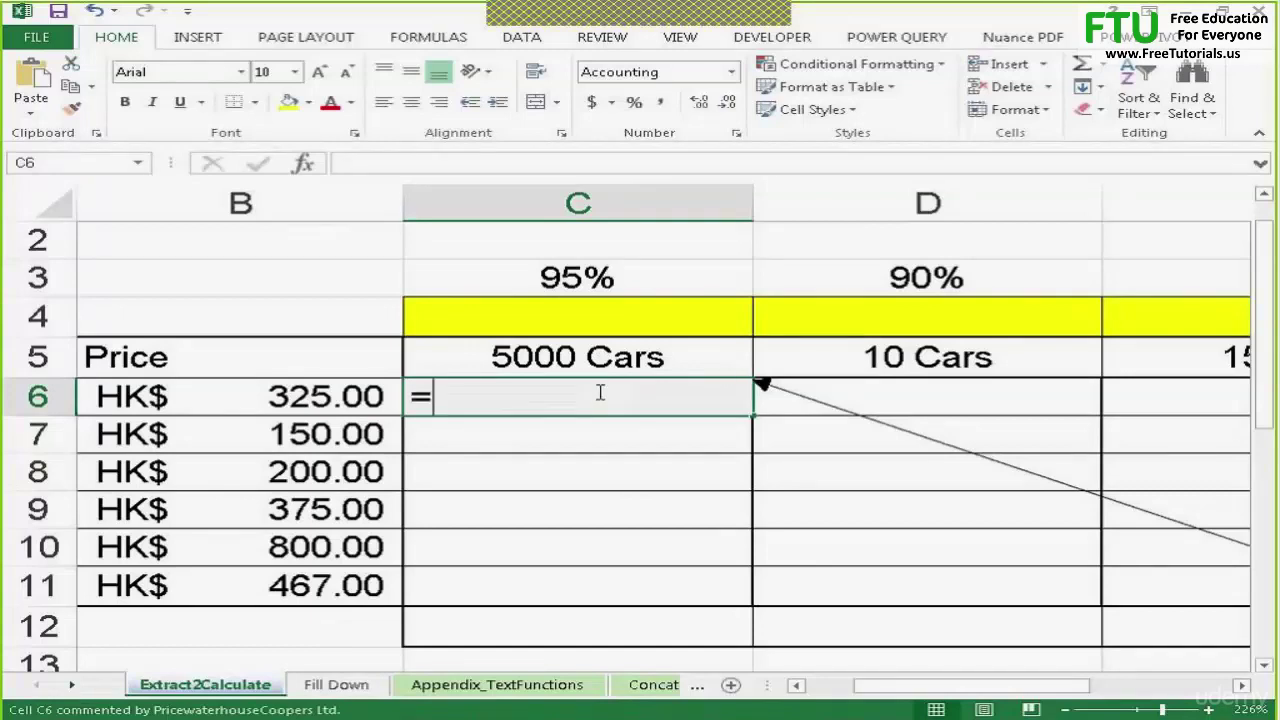
{"action": "type", "text": "find"}
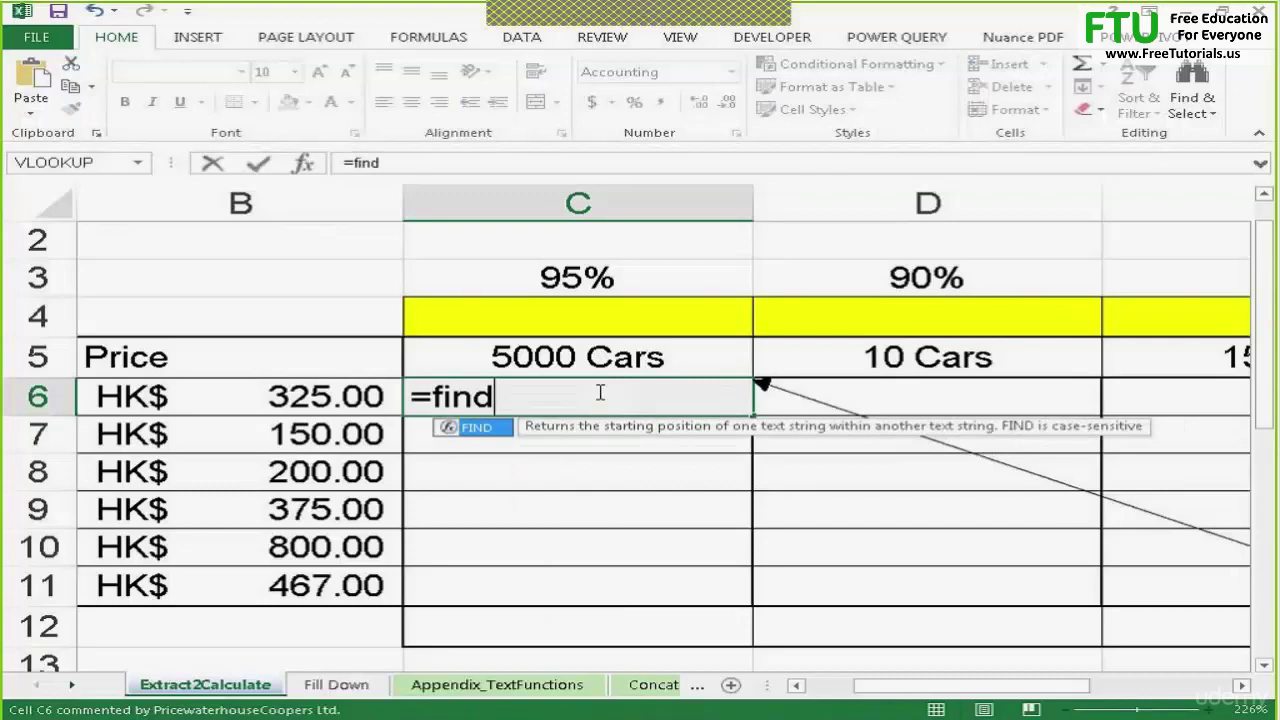
{"action": "type", "text": "("}
{"action": "key", "text": "BackSpace"}
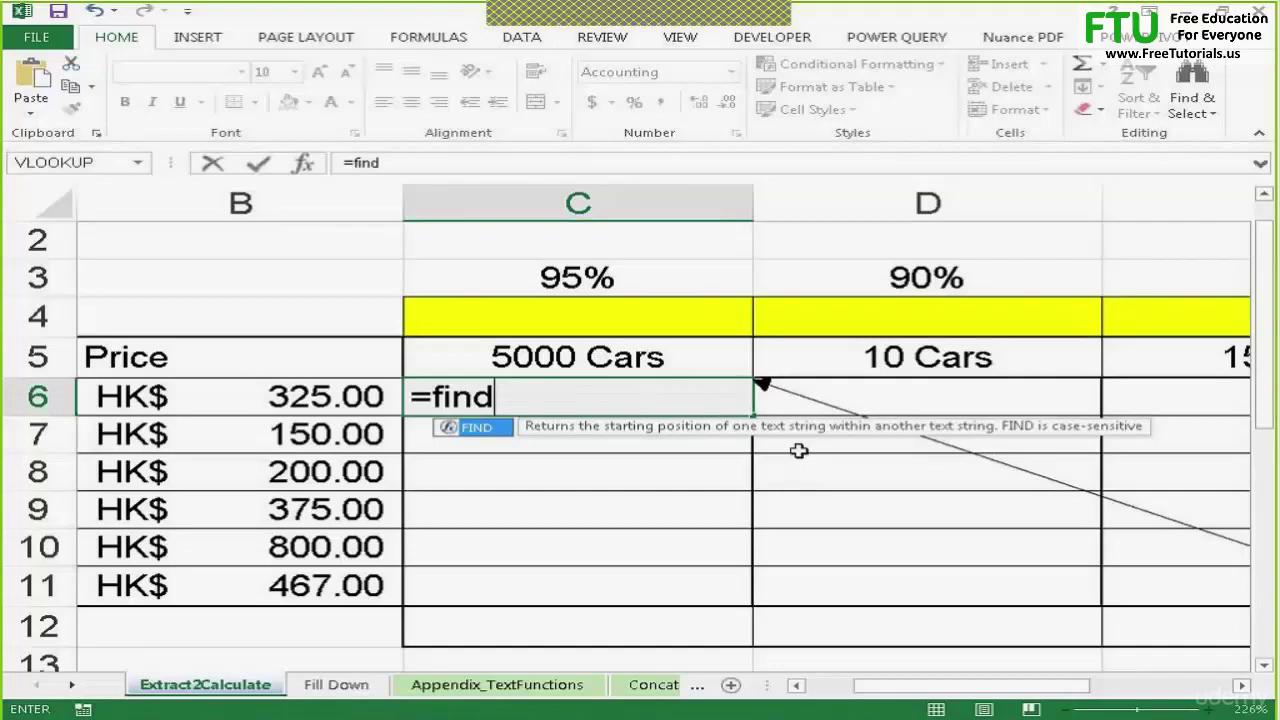
{"action": "type", "text": "("}
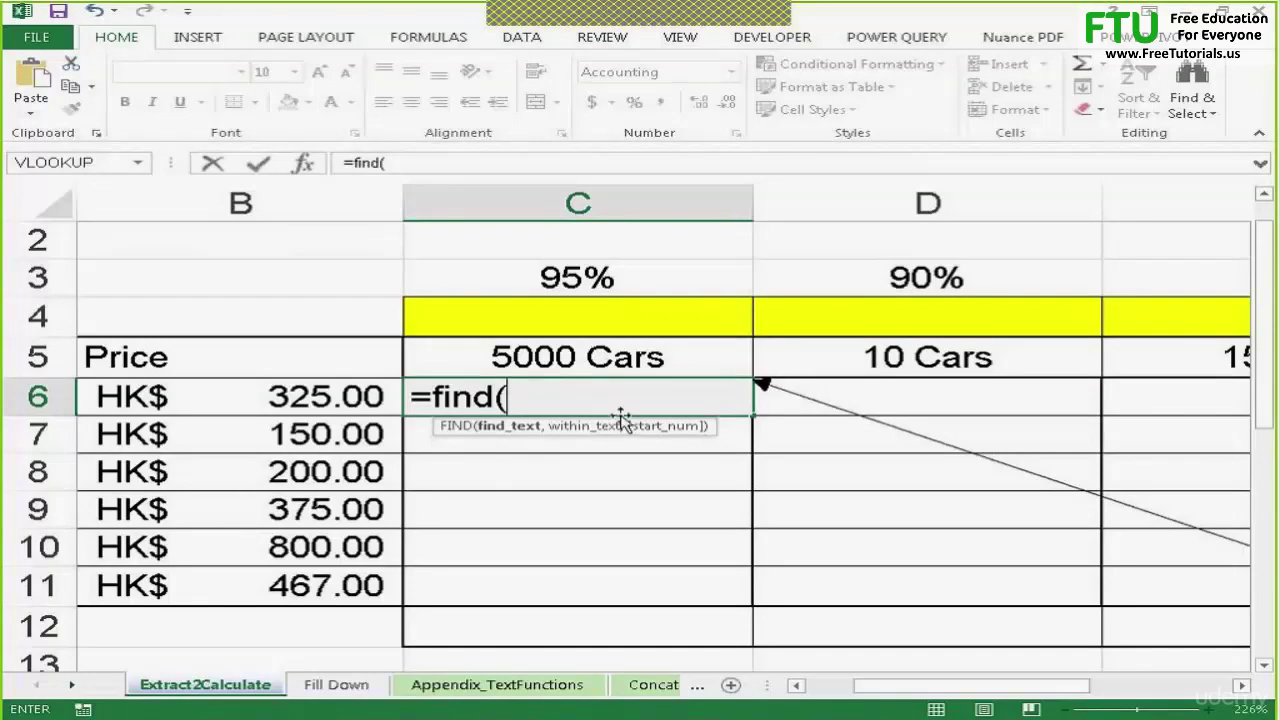
{"action": "type", "text": "\"C"}
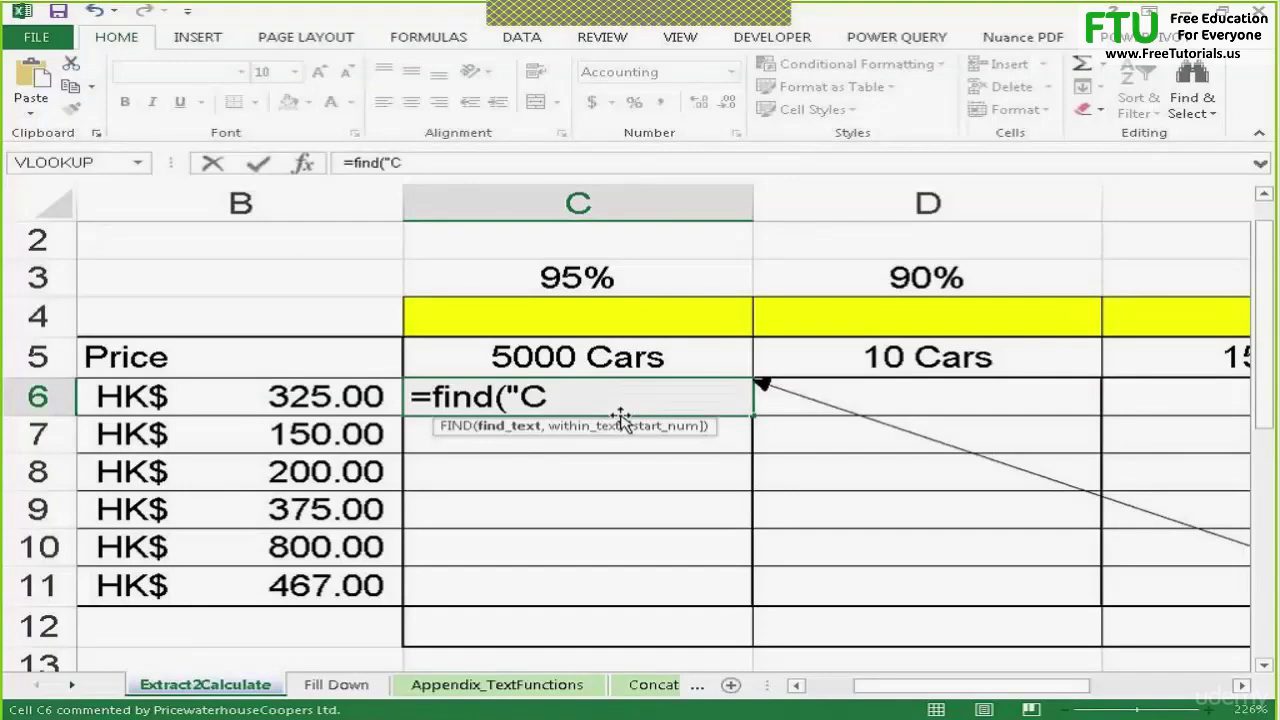
{"action": "type", "text": "\","}
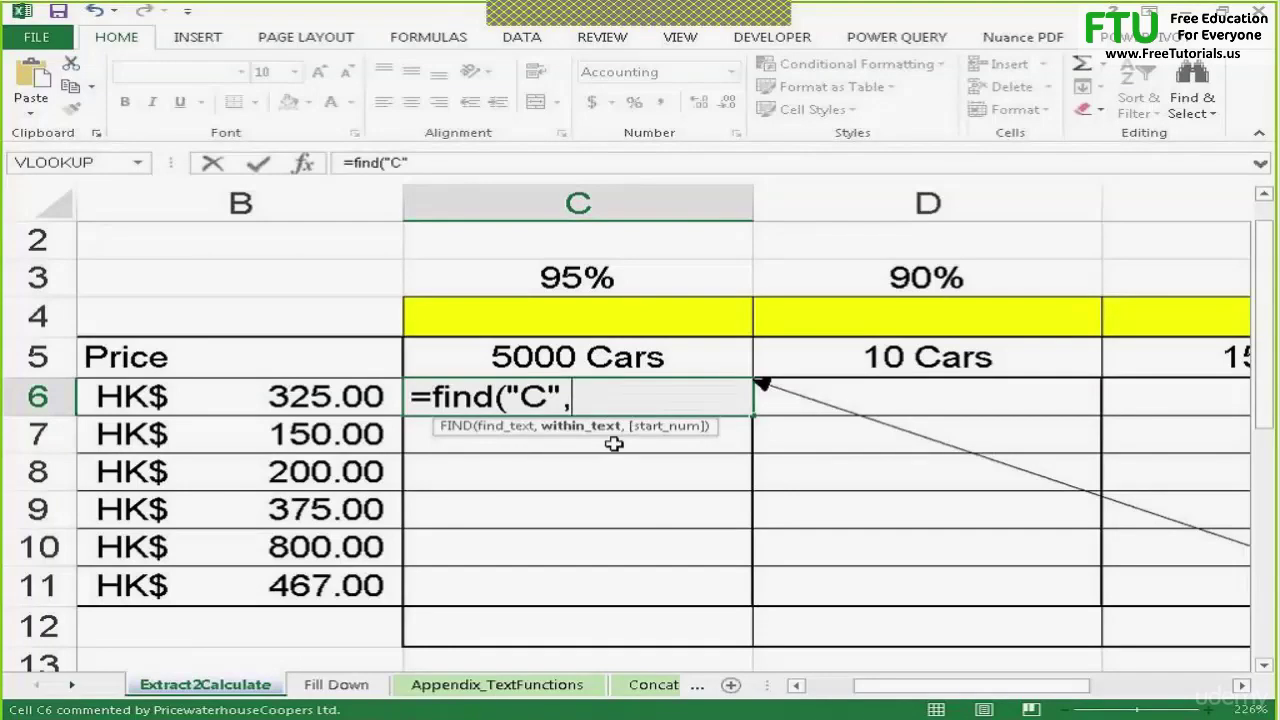
{"action": "left_click", "coordinate": [570, 366]}
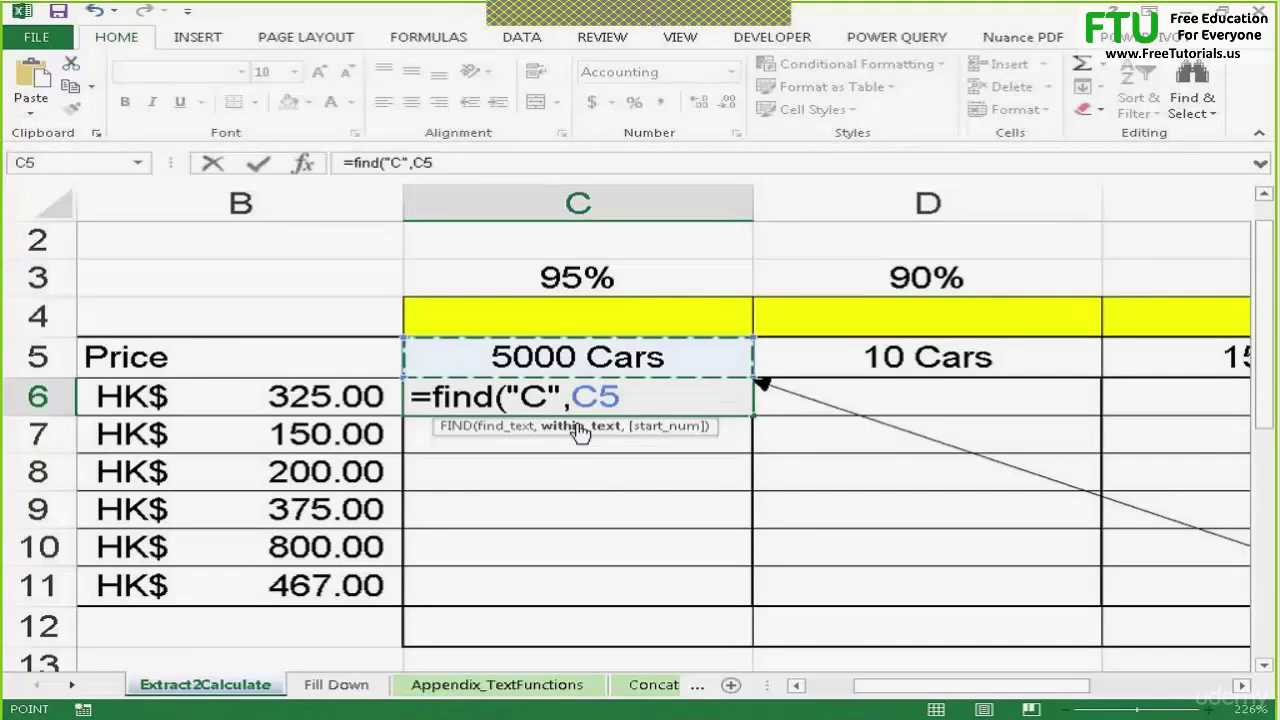
{"action": "type", "text": ")"}
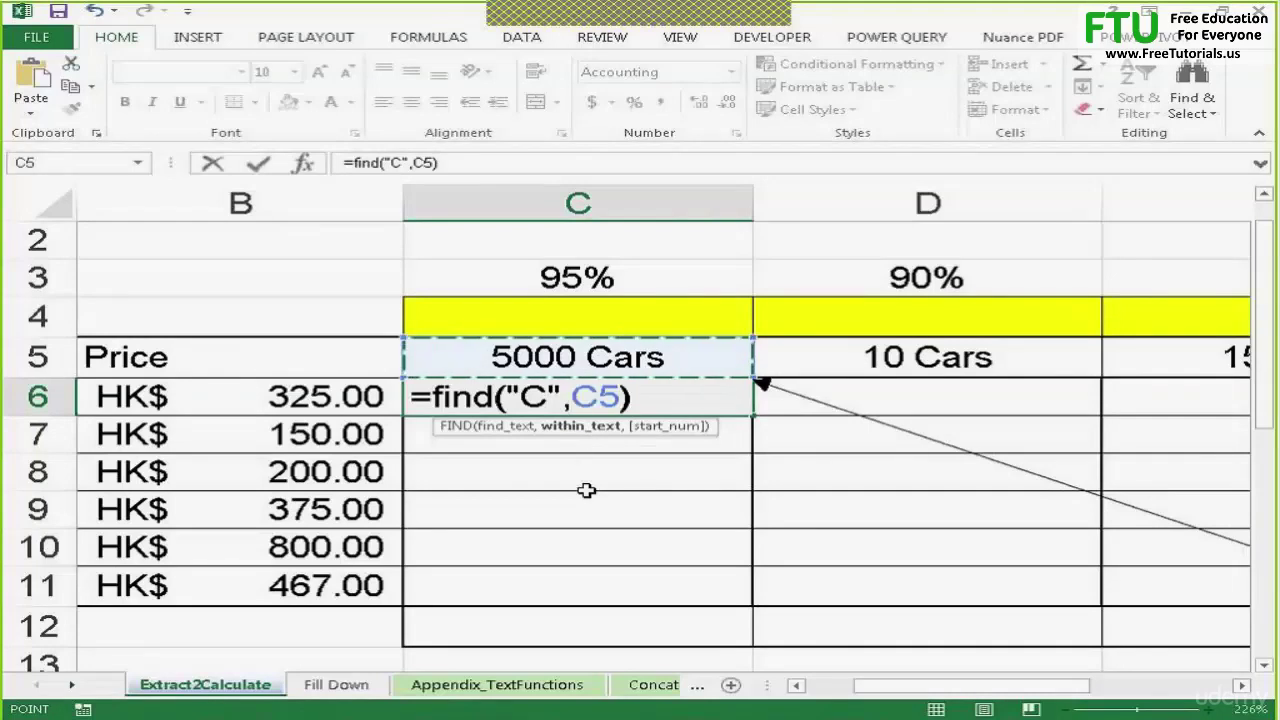
{"action": "key", "text": "Return"}
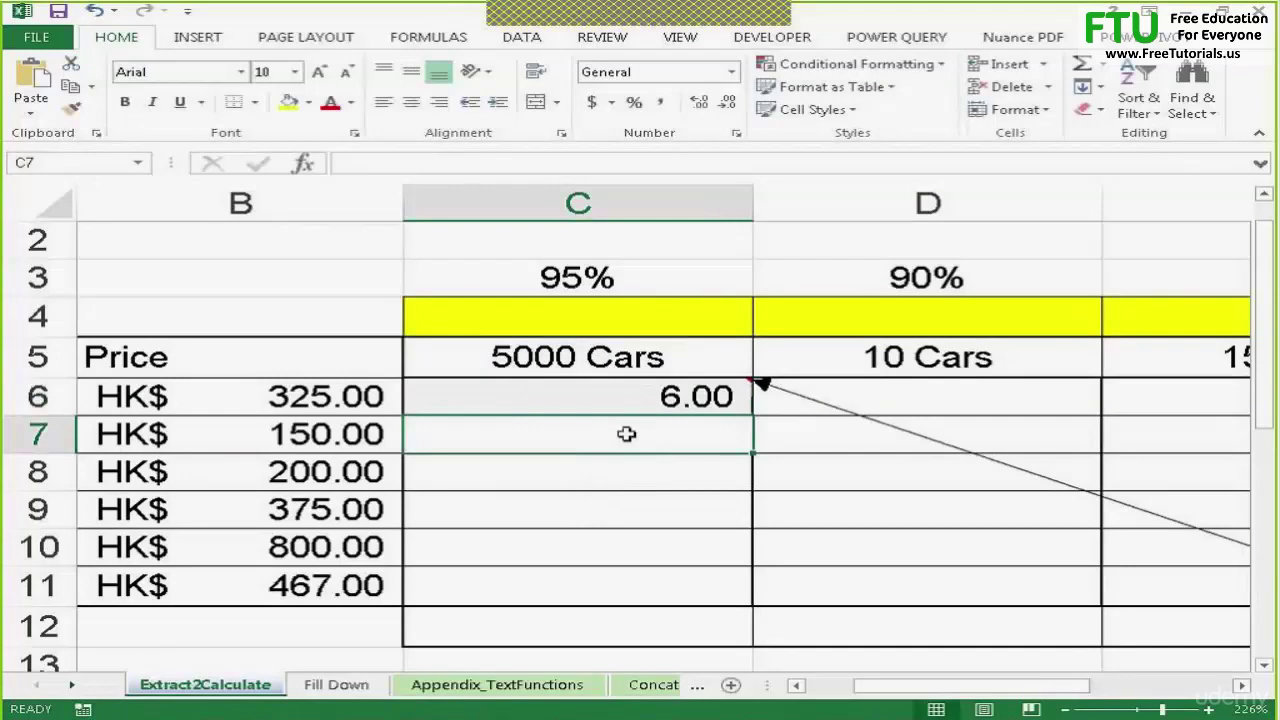
- Set C6's number format to General so it shows 6
{"action": "left_click", "coordinate": [649, 405]}
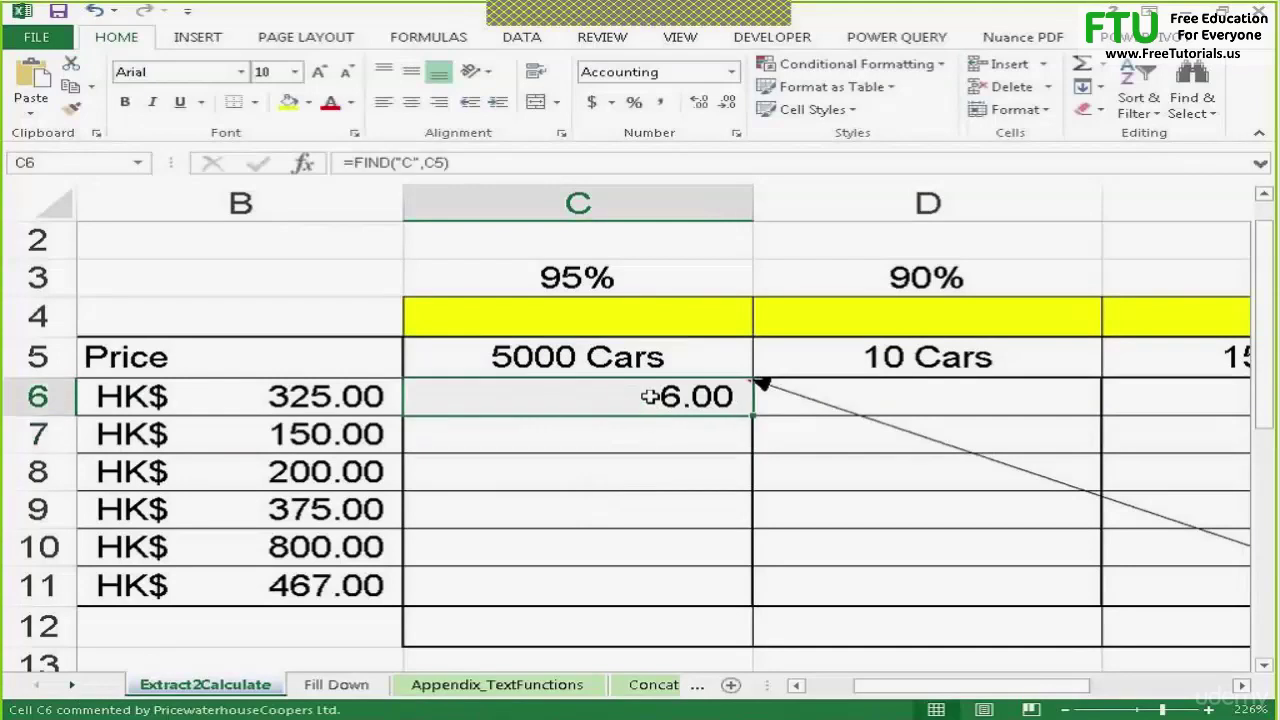
{"action": "left_click", "coordinate": [731, 72]}
{"action": "left_click", "coordinate": [700, 100]}
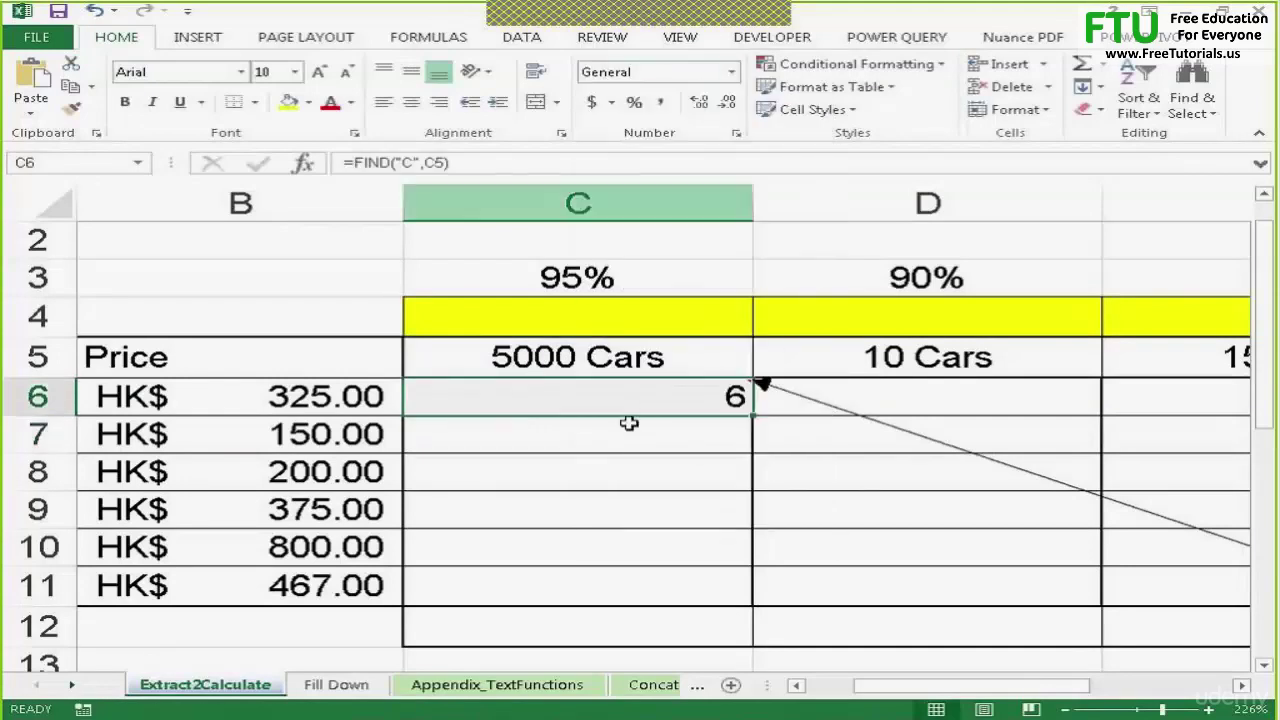
- Reopen C6's =FIND("C",C5) formula for editing after committing it unchanged
{"action": "double_click", "coordinate": [678, 400]}
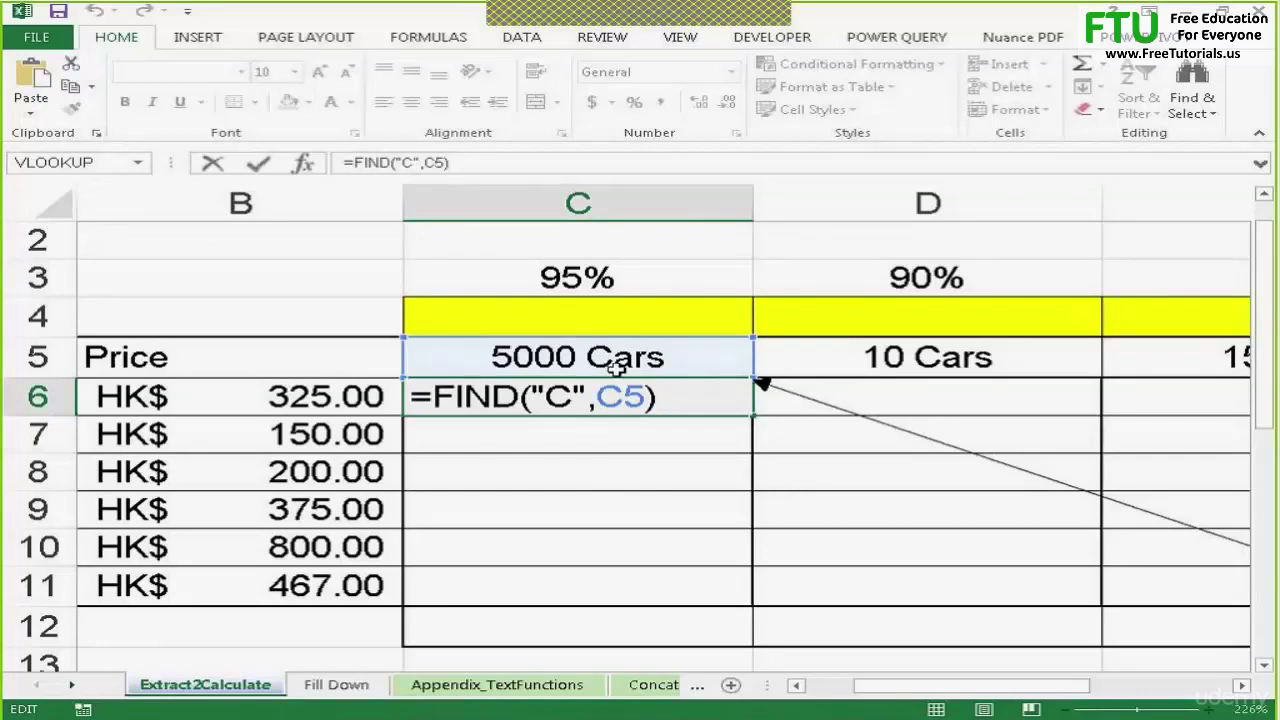
{"action": "key", "text": "Return"}
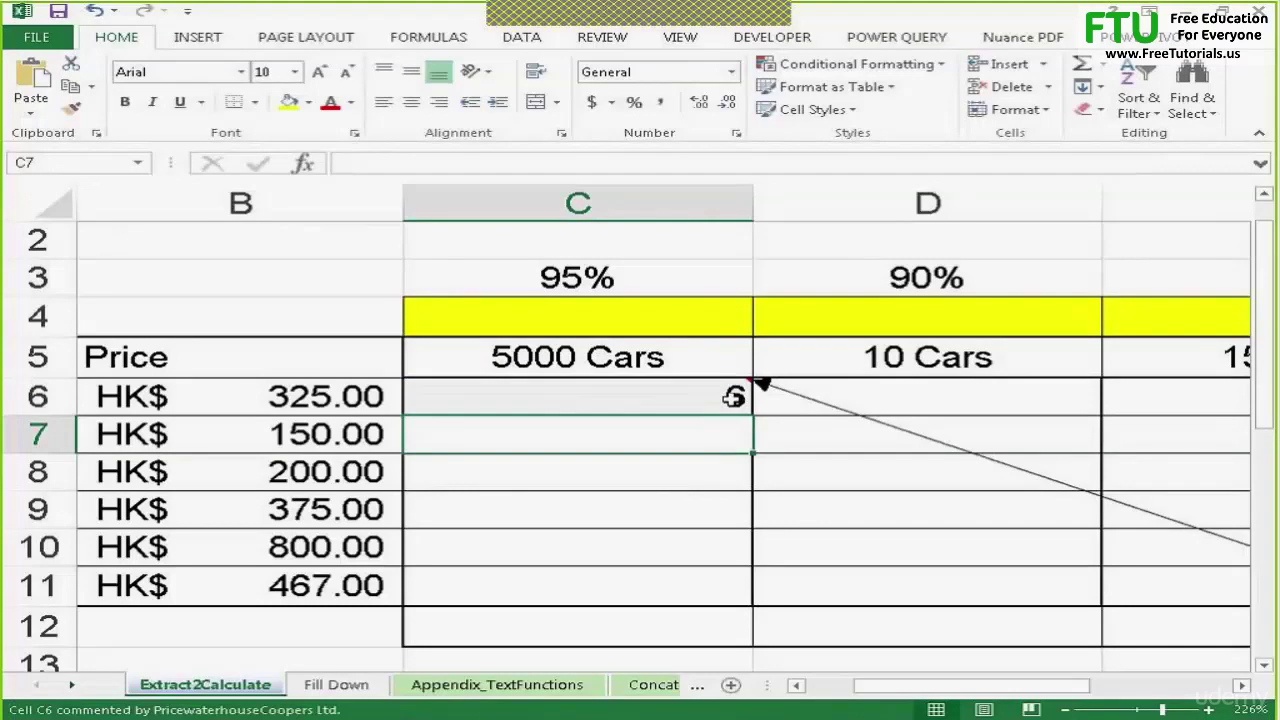
{"action": "double_click", "coordinate": [712, 398]}
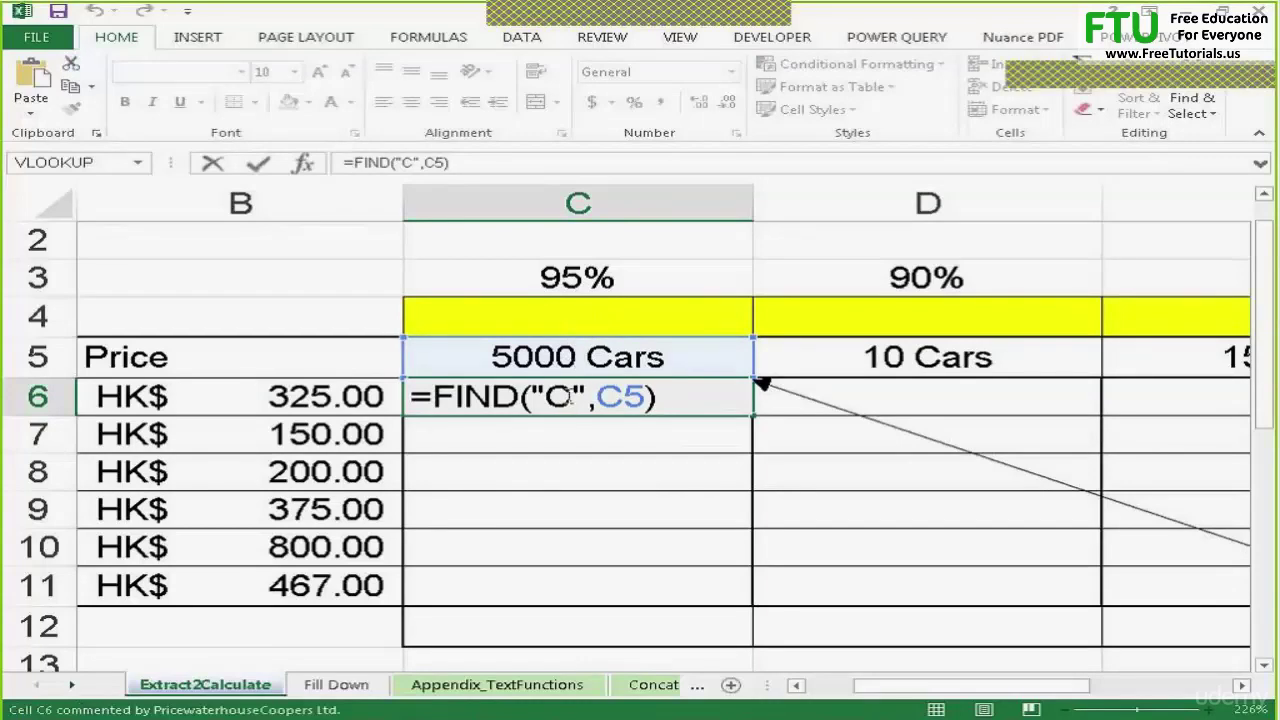
- Change C6's FIND to search for a space, returning 5 for 5000 Cars
{"action": "left_click", "coordinate": [573, 397]}
{"action": "key", "text": "BackSpace"}
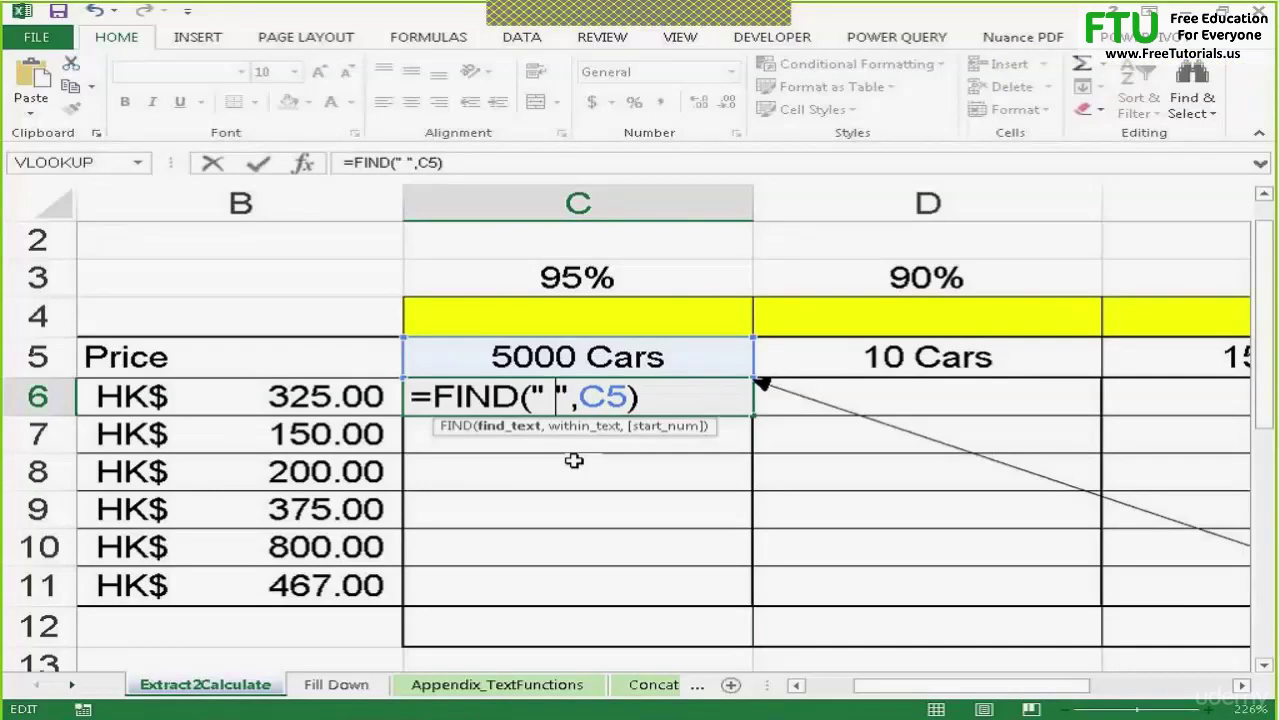
{"action": "key", "text": "Return"}
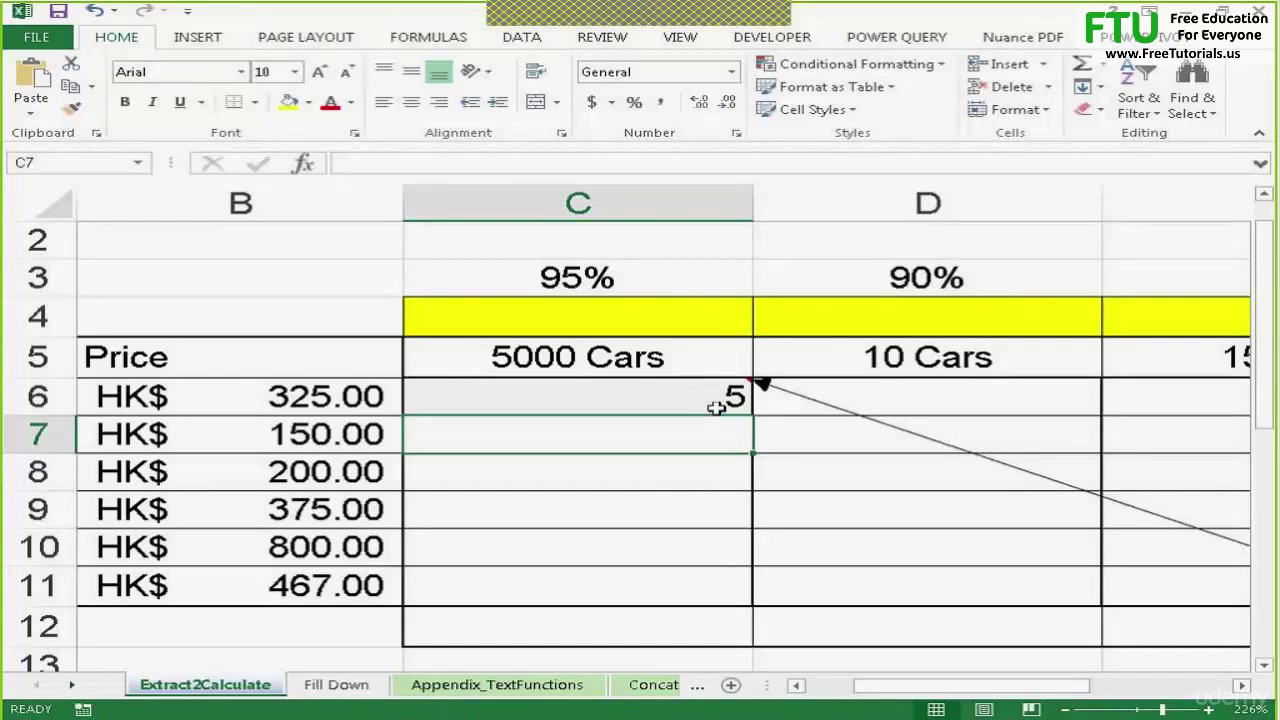
- Replace C6's FIND expression and start typing a LEFT formula
{"action": "double_click", "coordinate": [735, 397]}
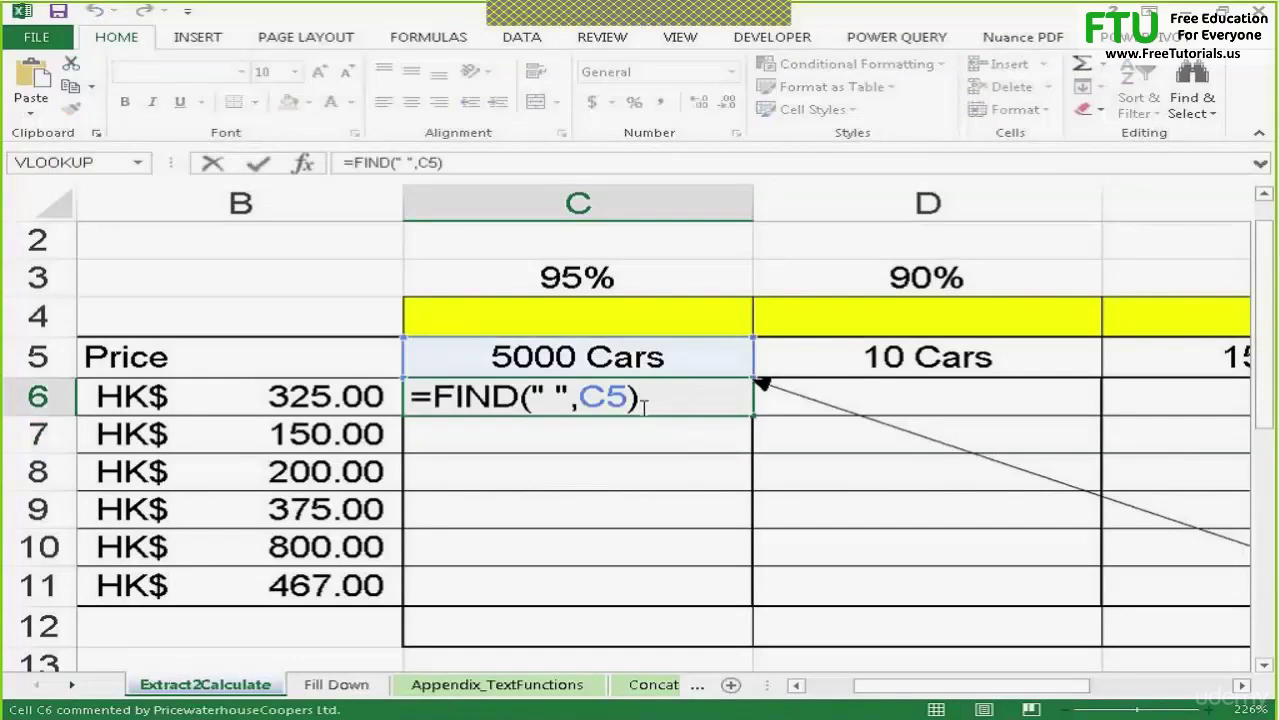
{"action": "left_click_drag", "start_coordinate": [650, 405], "coordinate": [441, 405]}
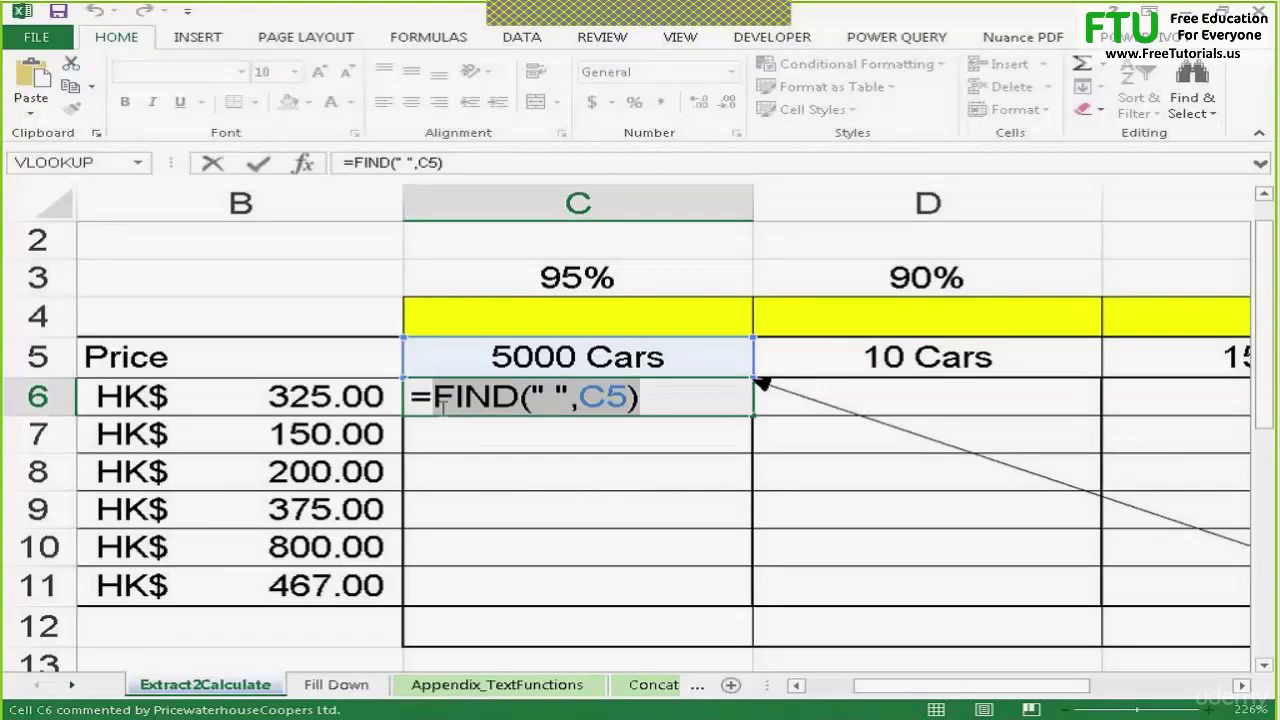
{"action": "key", "text": "BackSpace"}
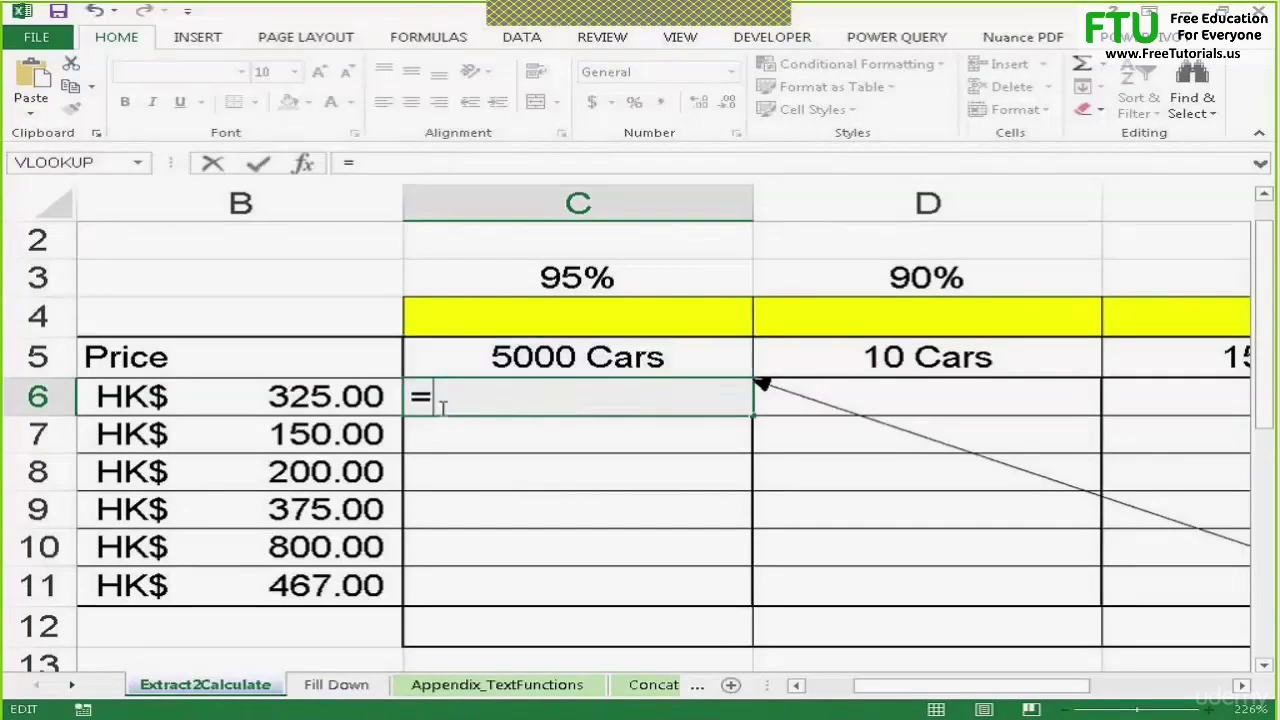
{"action": "type", "text": "lef"}
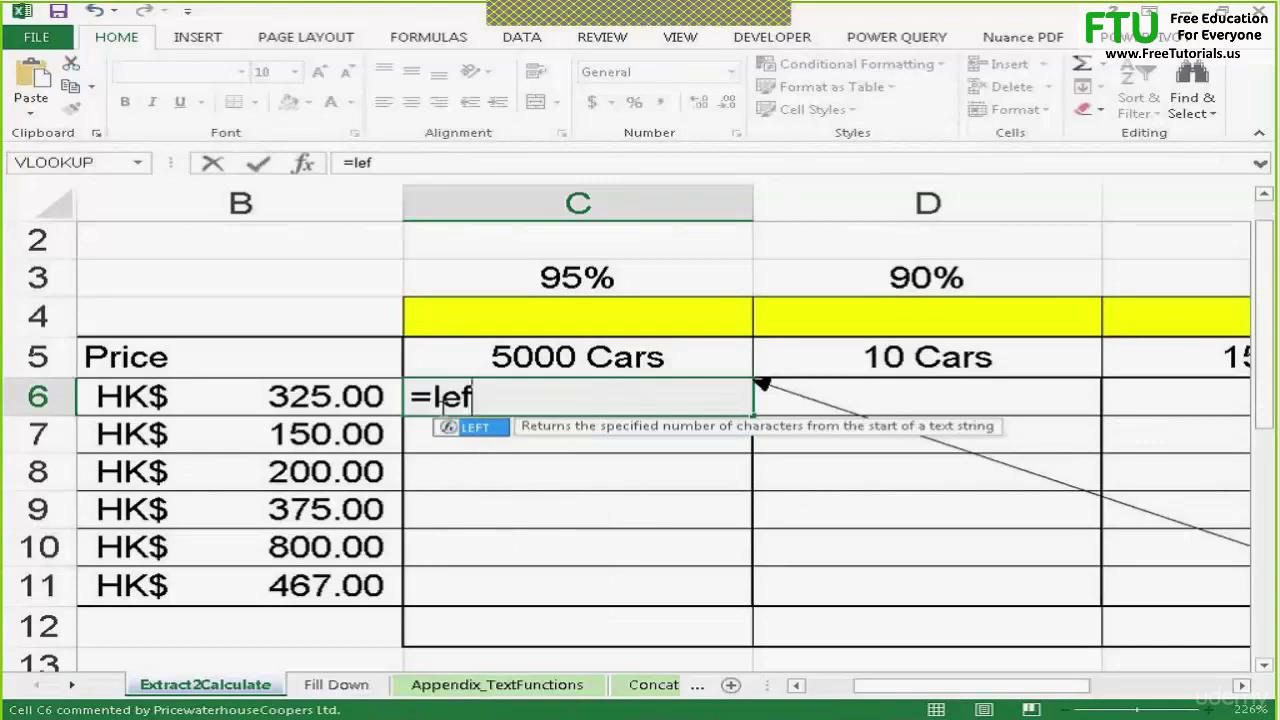
{"action": "type", "text": "t"}
{"action": "type", "text": "("}
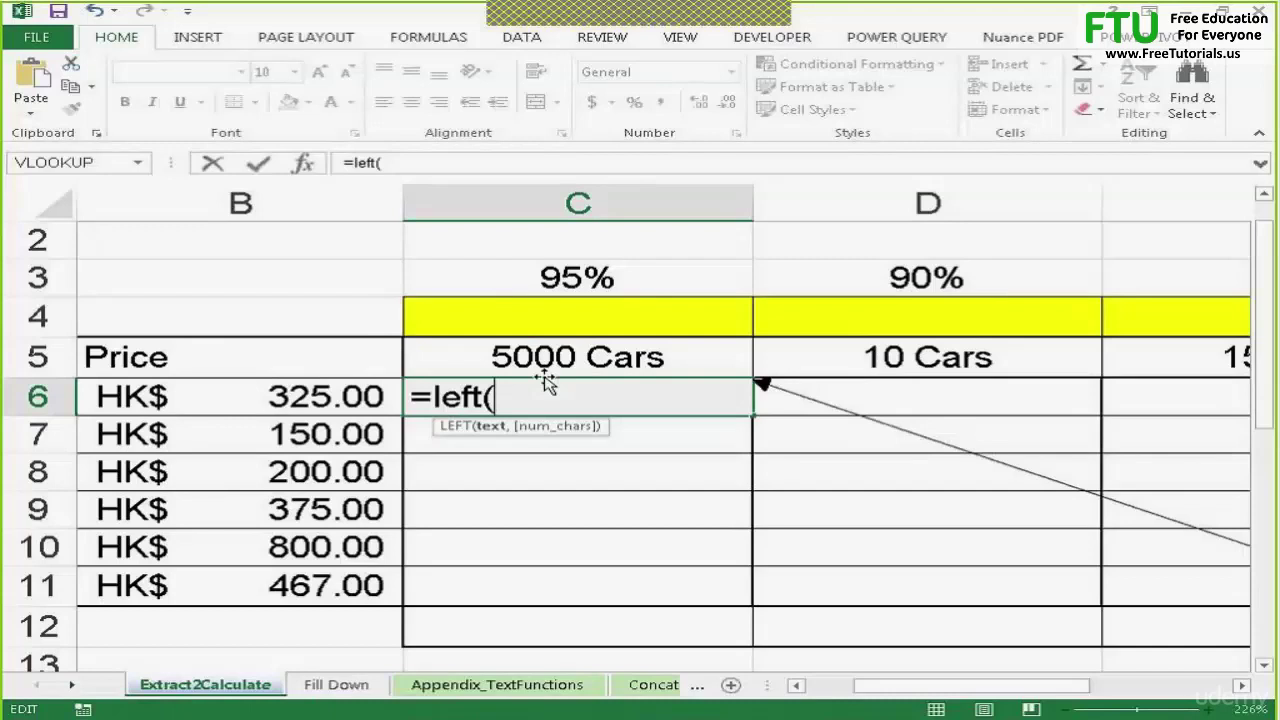
- Enter =LEFT(C5,FIND(" ",C5)) in C6, showing 5000 from the 5000 Cars header
{"action": "left_click", "coordinate": [530, 361]}
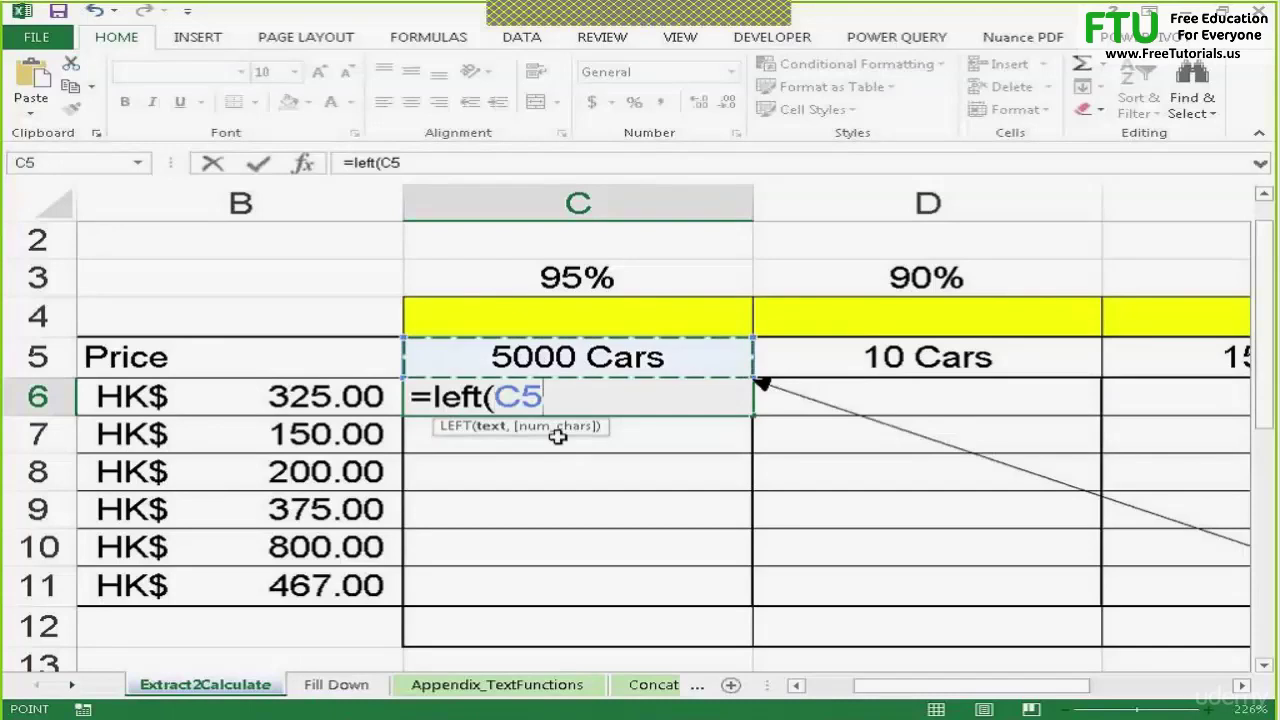
{"action": "type", "text": ","}
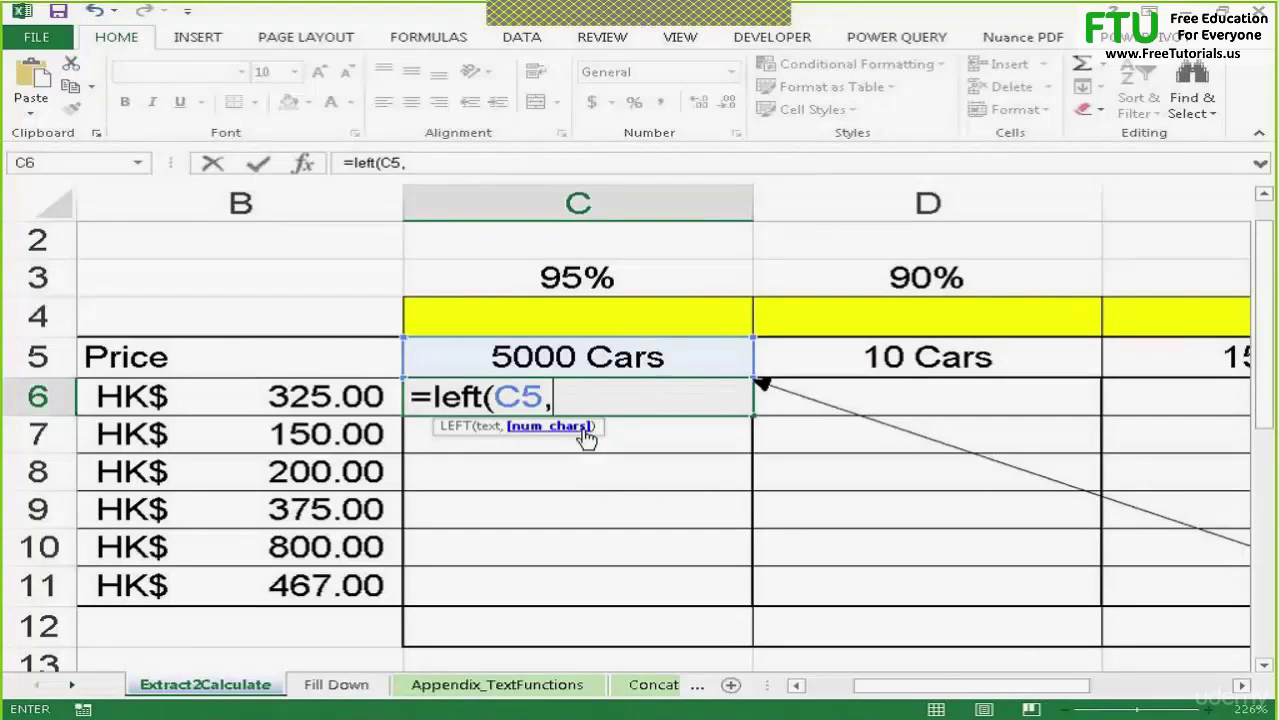
{"action": "type", "text": "fi"}
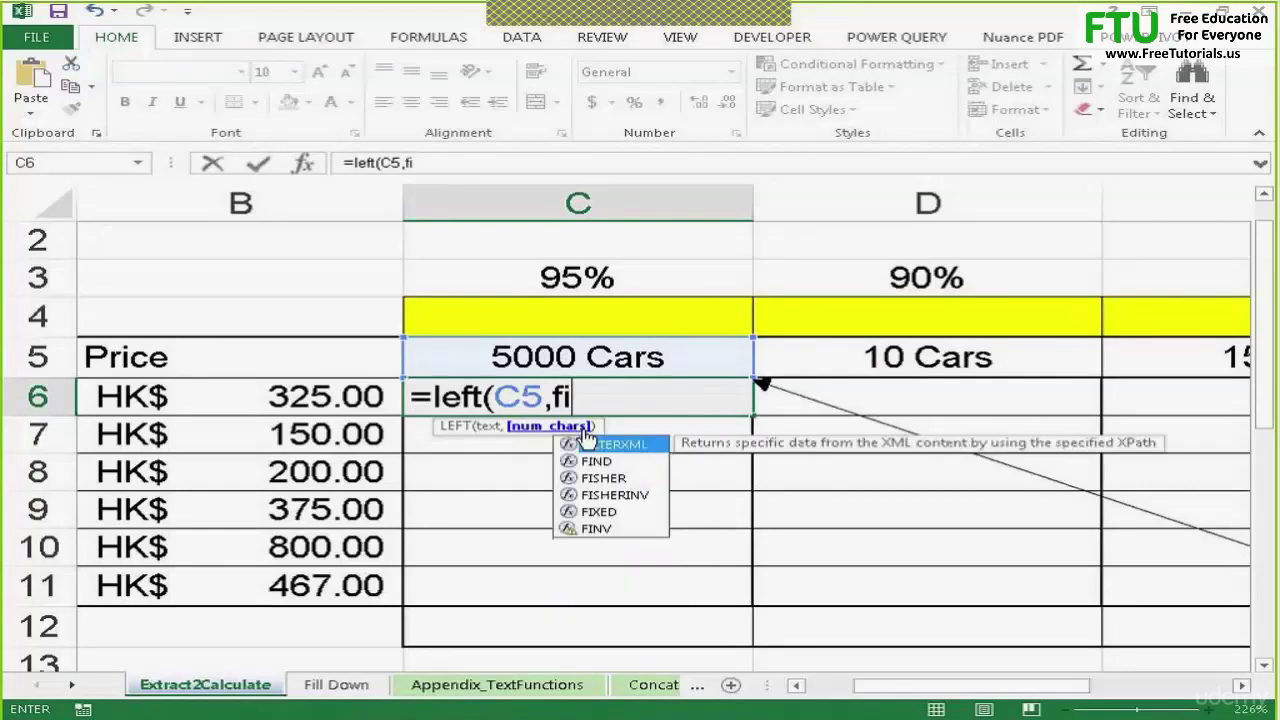
{"action": "type", "text": "nd"}
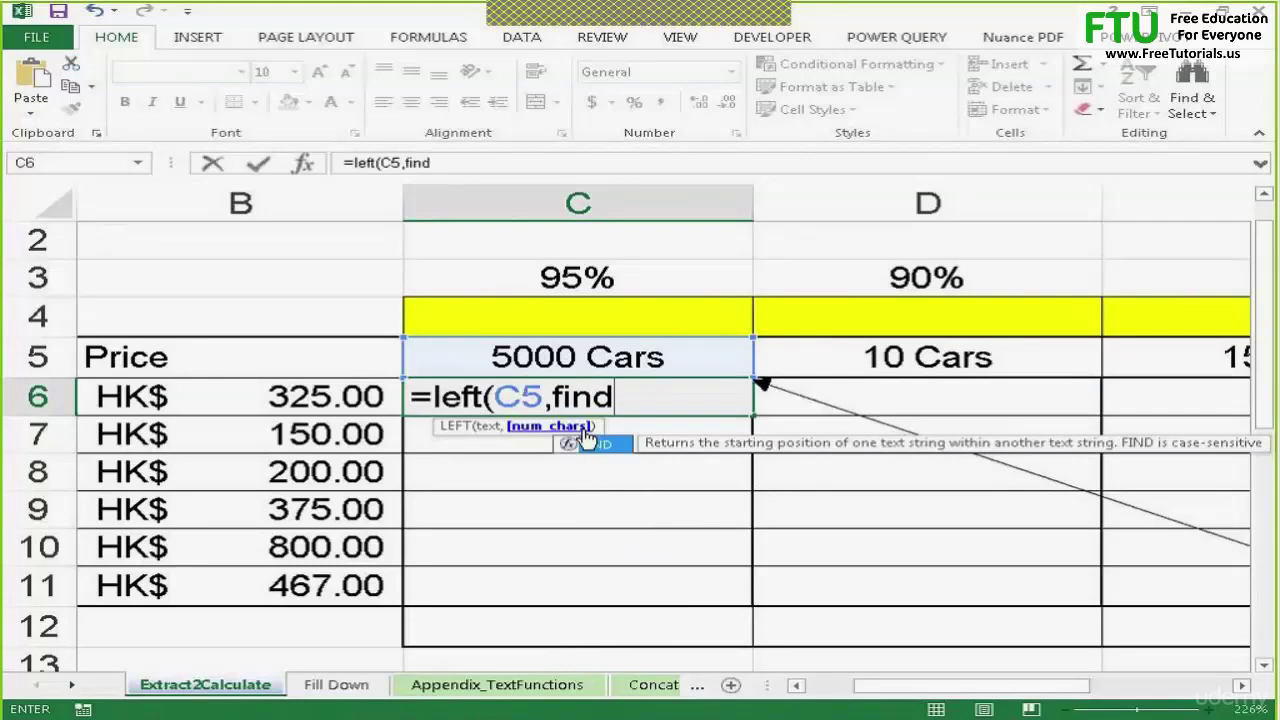
{"action": "type", "text": "("}
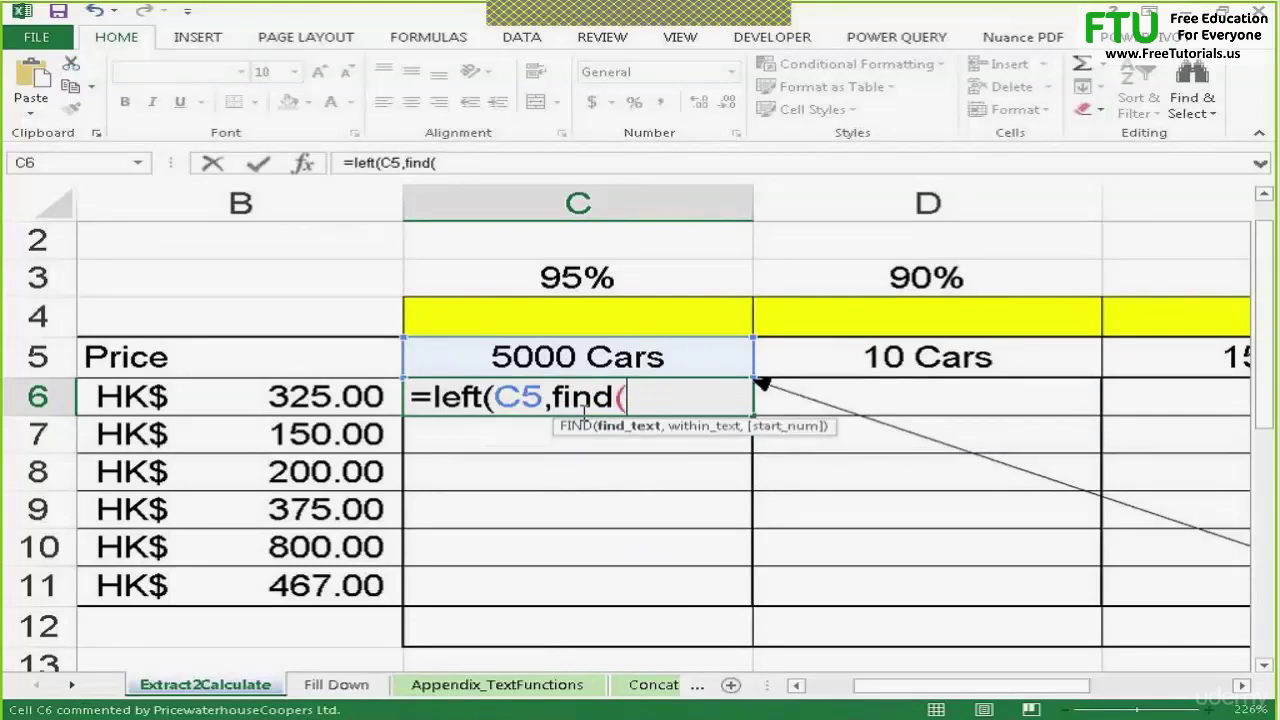
{"action": "type", "text": "\" \""}
{"action": "type", "text": ","}
{"action": "left_click", "coordinate": [610, 362]}
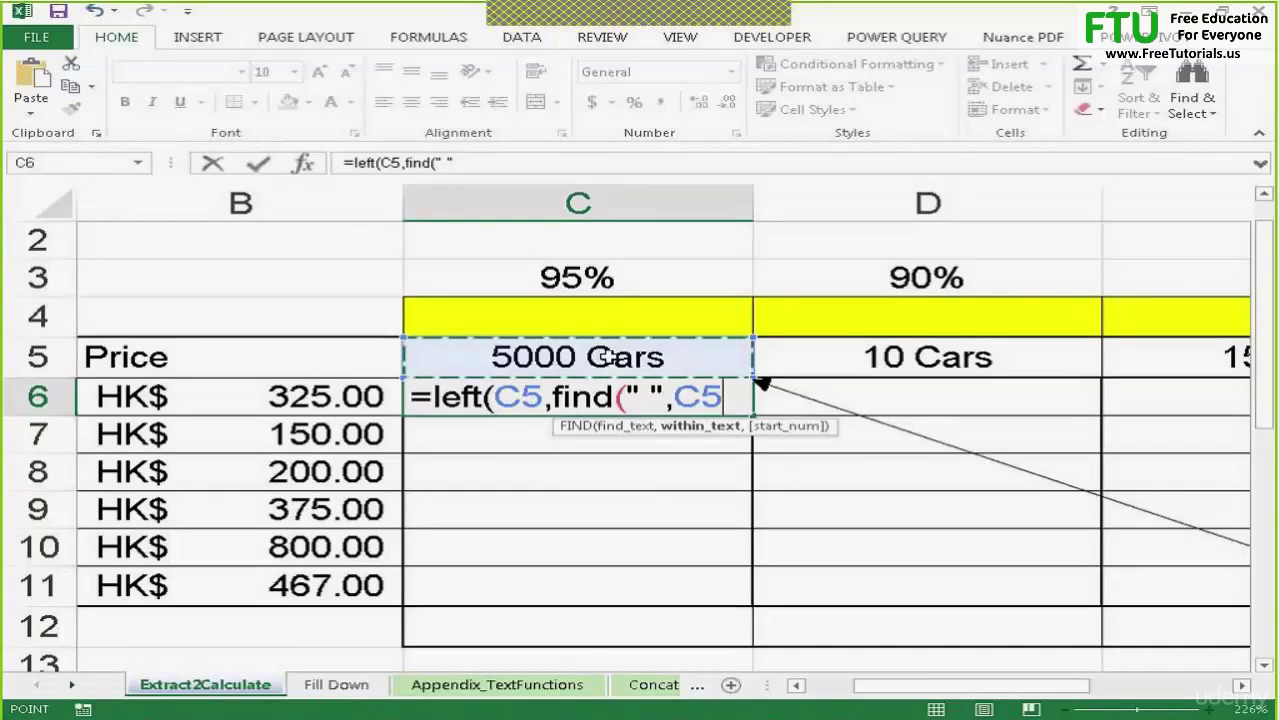
{"action": "type", "text": "))"}
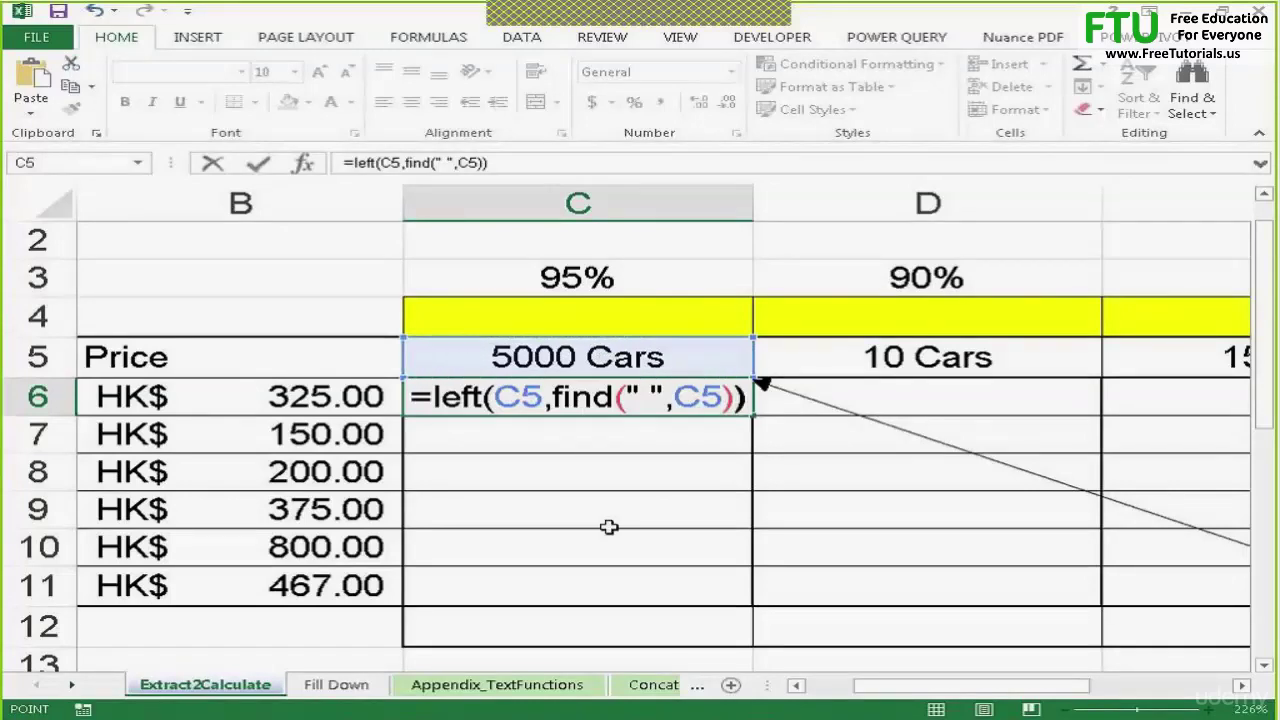
{"action": "key", "text": "Return"}
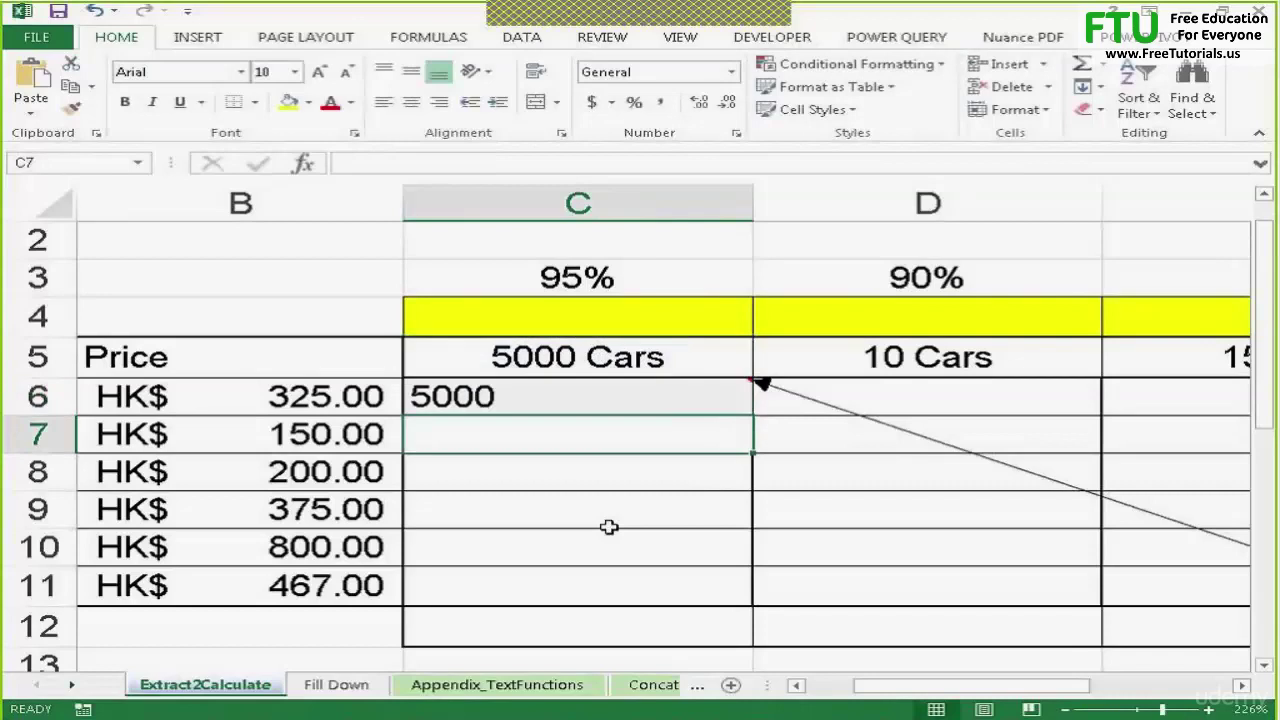
- Change the C5 header to 50000 Cars
{"action": "double_click", "coordinate": [535, 357]}
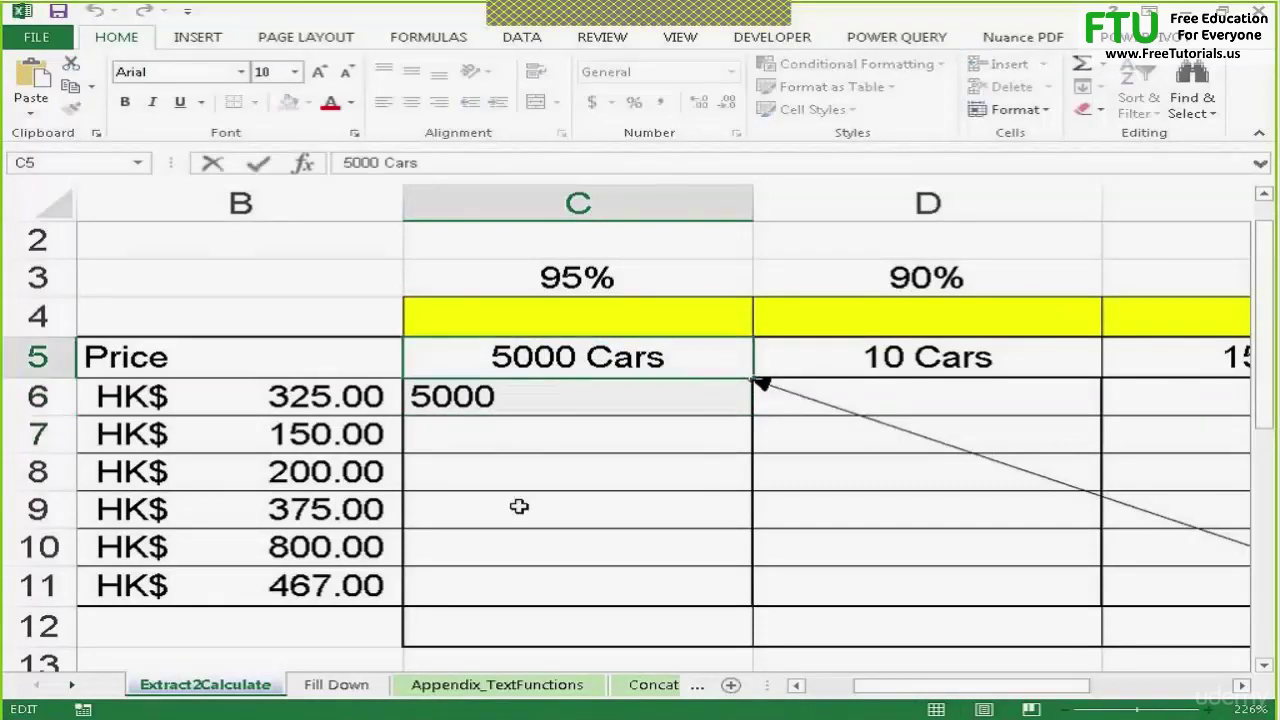
{"action": "type", "text": "0"}
{"action": "key", "text": "Return"}
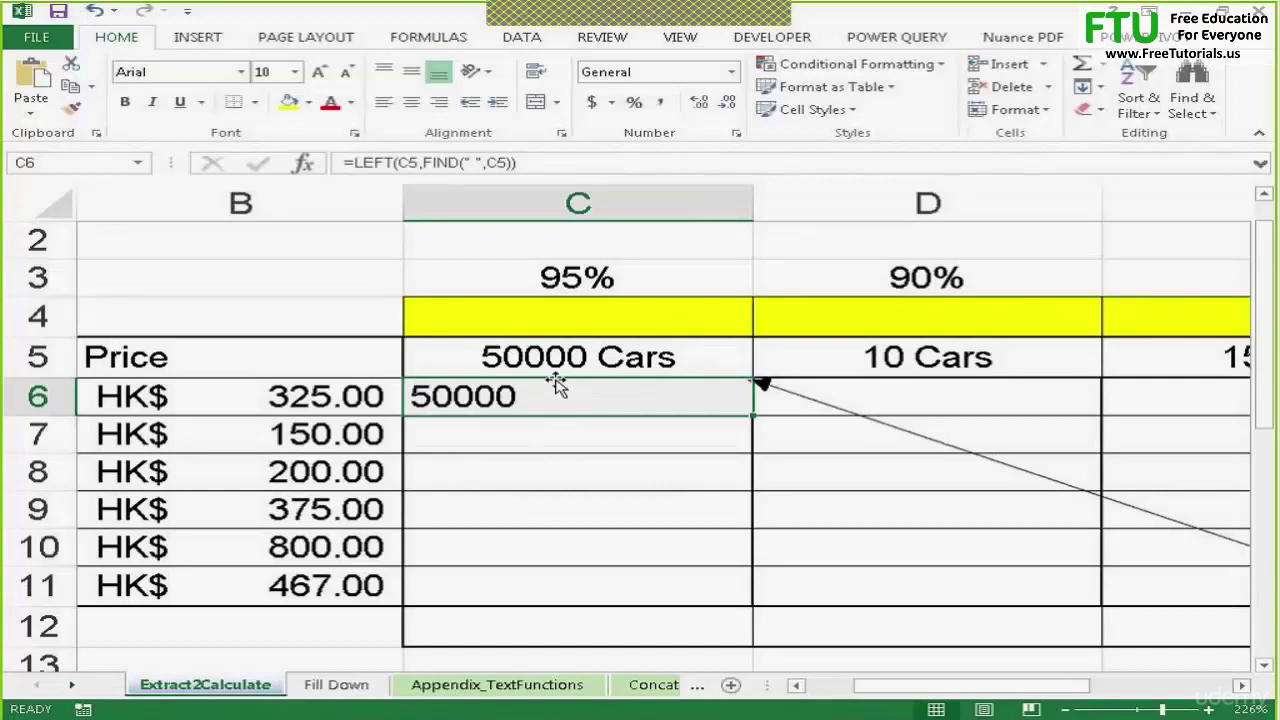
- Add -1 after FIND(" ",C5) in C6's LEFT formula
{"action": "double_click", "coordinate": [545, 391]}
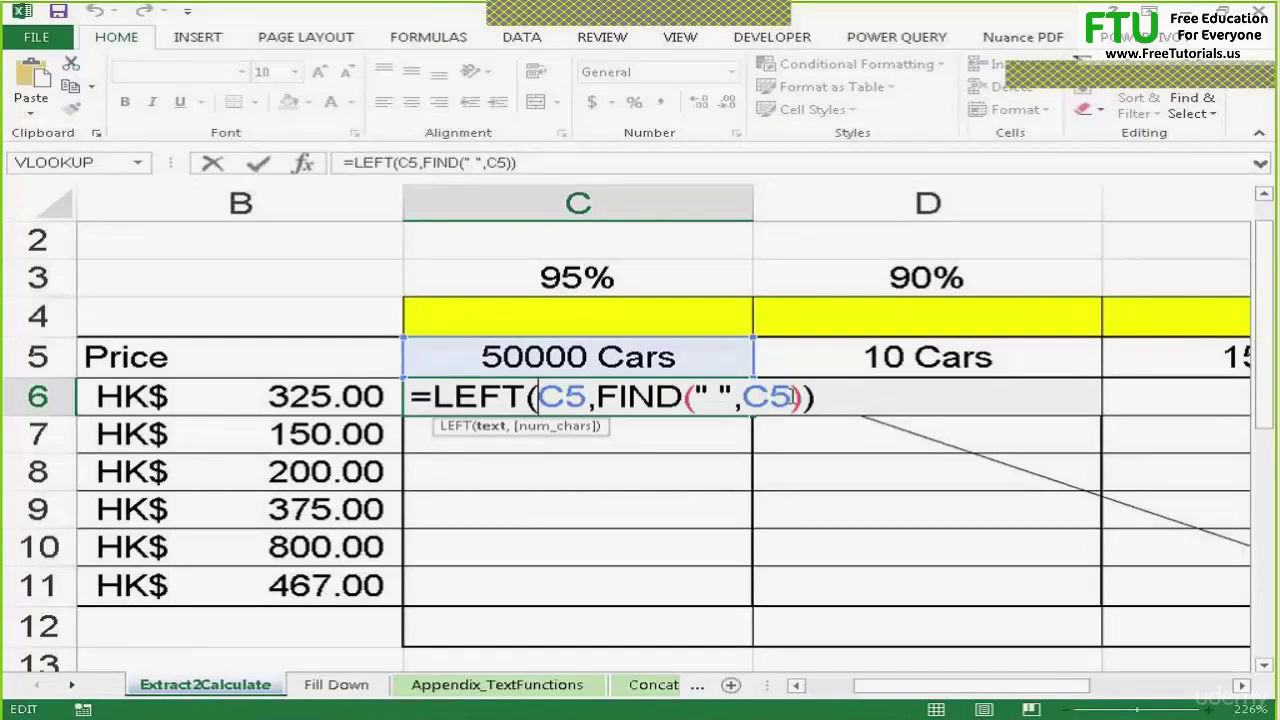
{"action": "left_click", "coordinate": [803, 397]}
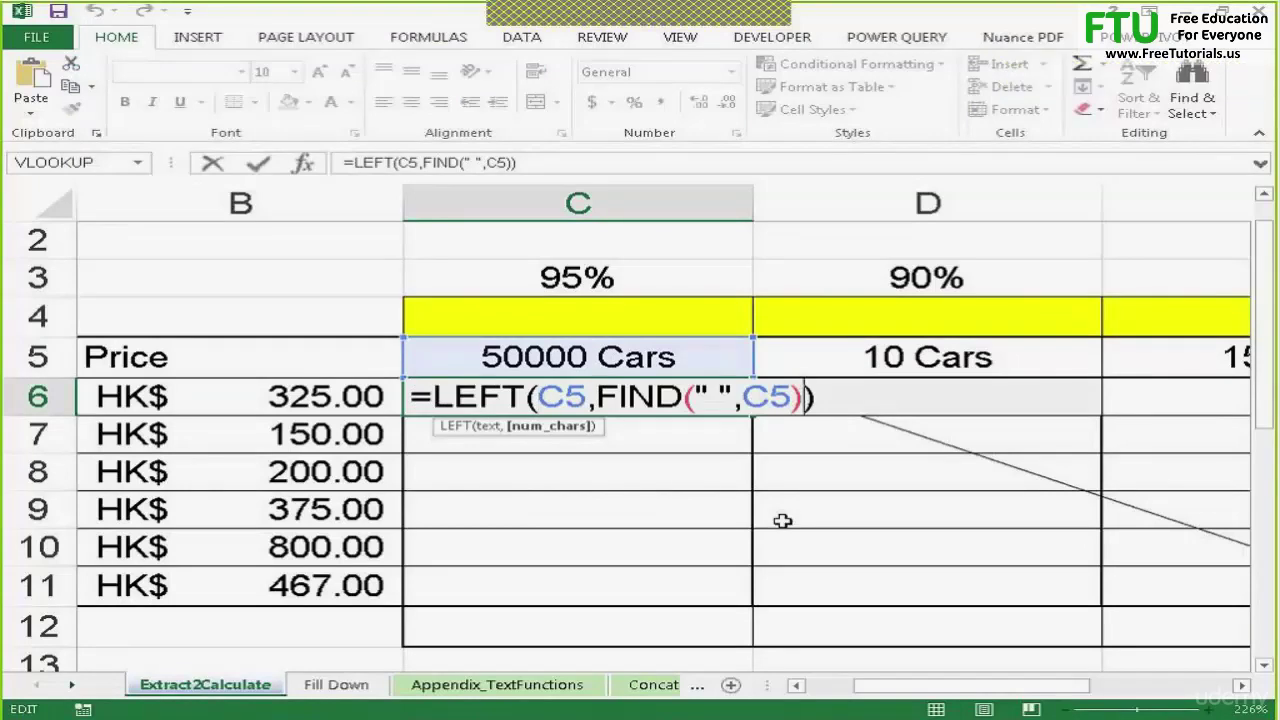
{"action": "type", "text": "-"}
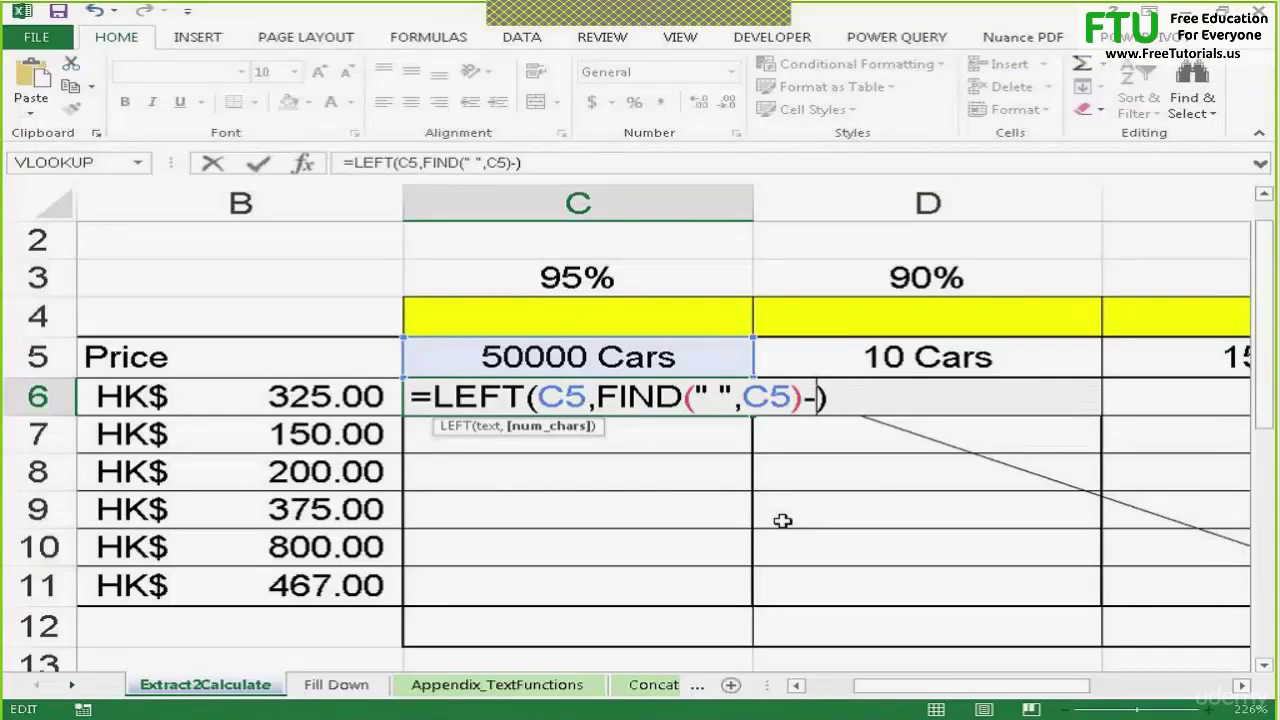
{"action": "type", "text": "1"}
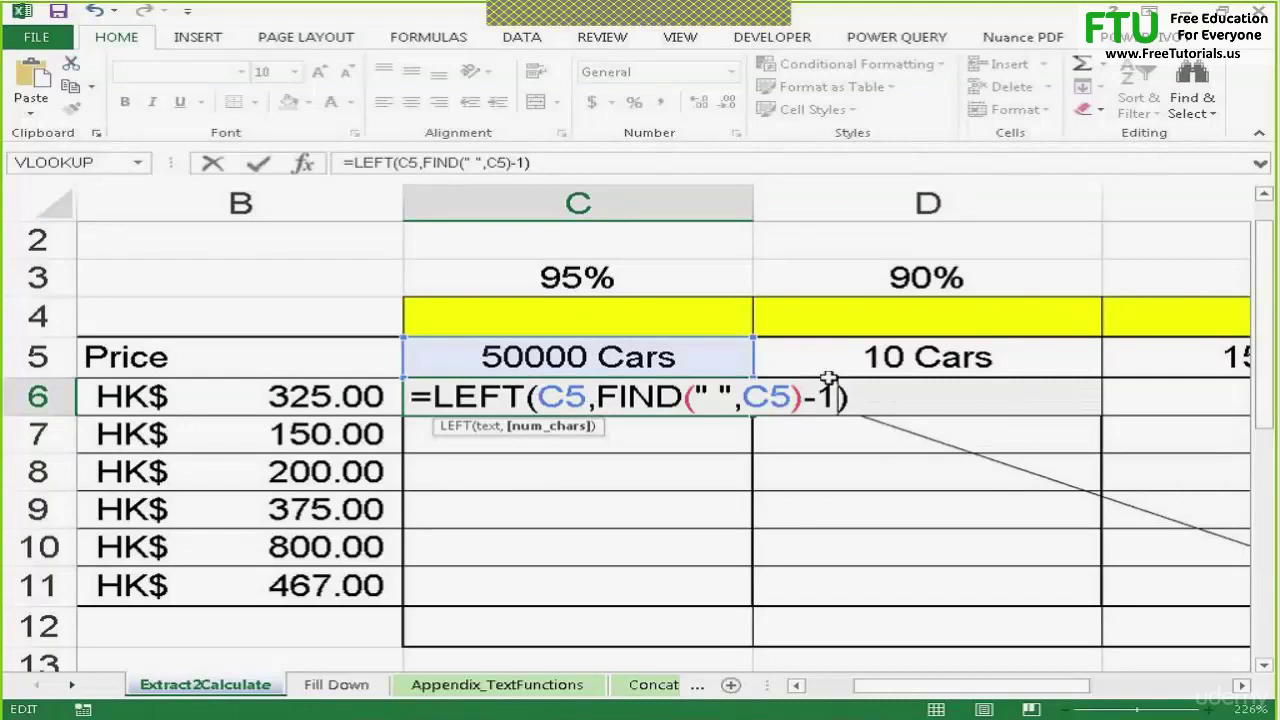
{"action": "key", "text": "Return"}
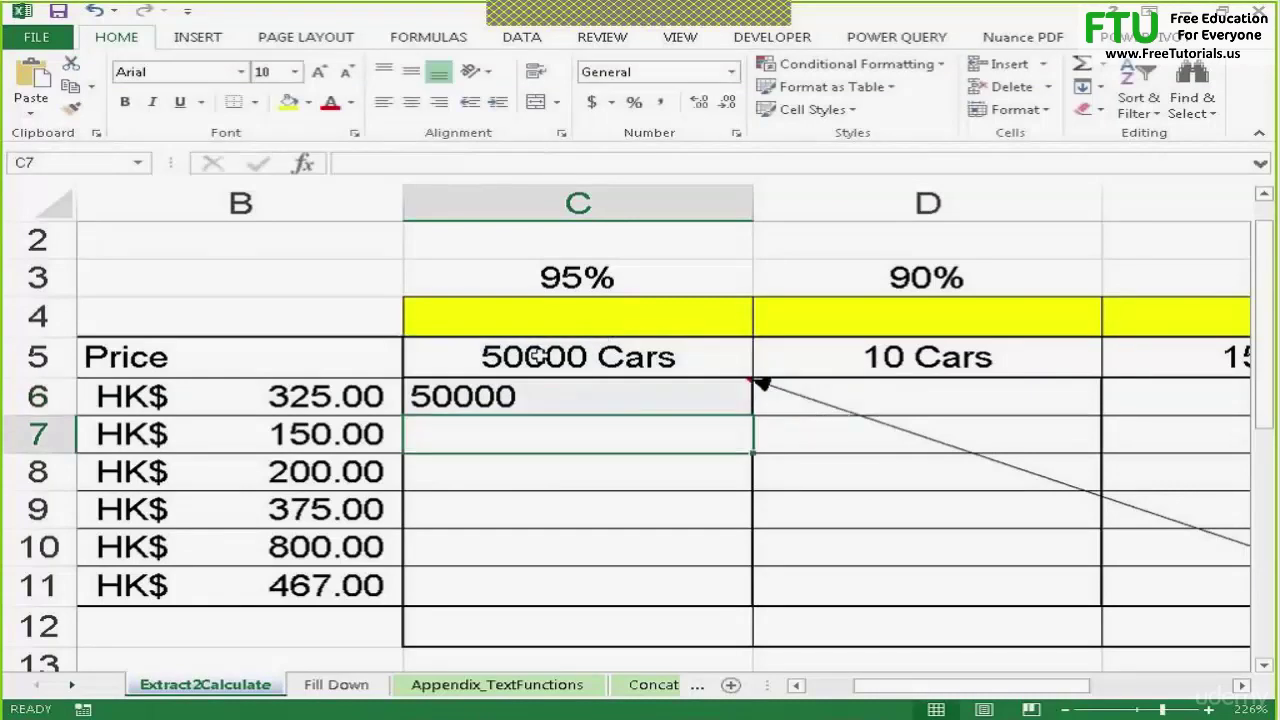
- Trim the C5 header back to 5 Cars, so C6 returns 5
{"action": "left_click", "coordinate": [527, 357]}
{"action": "left_click_drag", "start_coordinate": [589, 357], "coordinate": [517, 357]}
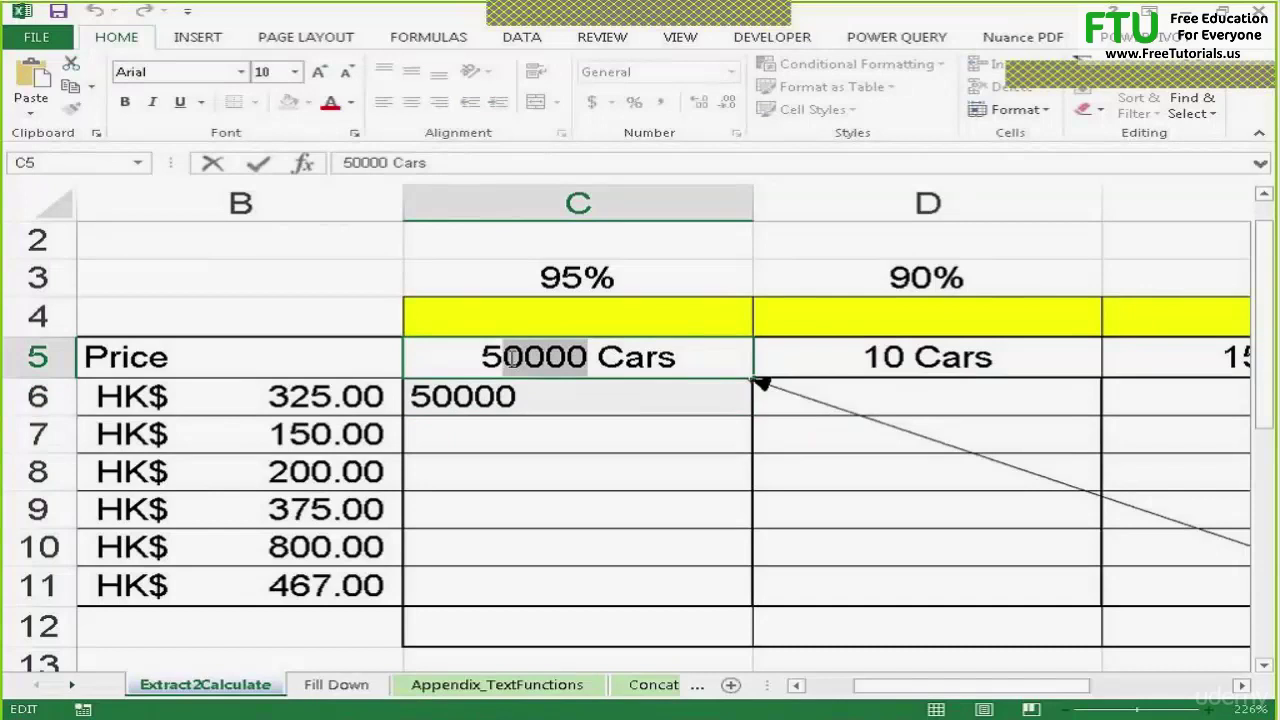
{"action": "key", "text": "Delete"}
{"action": "key", "text": "Return"}
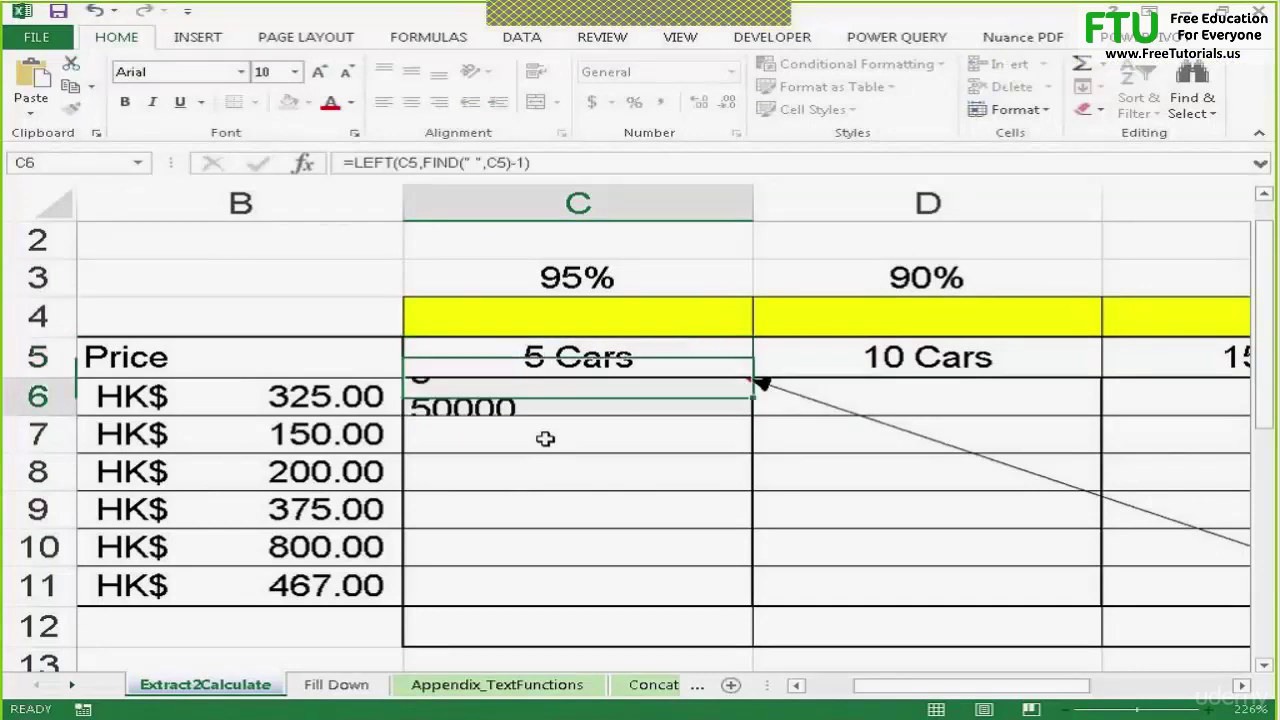
- Extend C6's formula to multiply by the B6 price and C3 discount
{"action": "double_click", "coordinate": [471, 397]}
{"action": "left_click", "coordinate": [877, 396]}
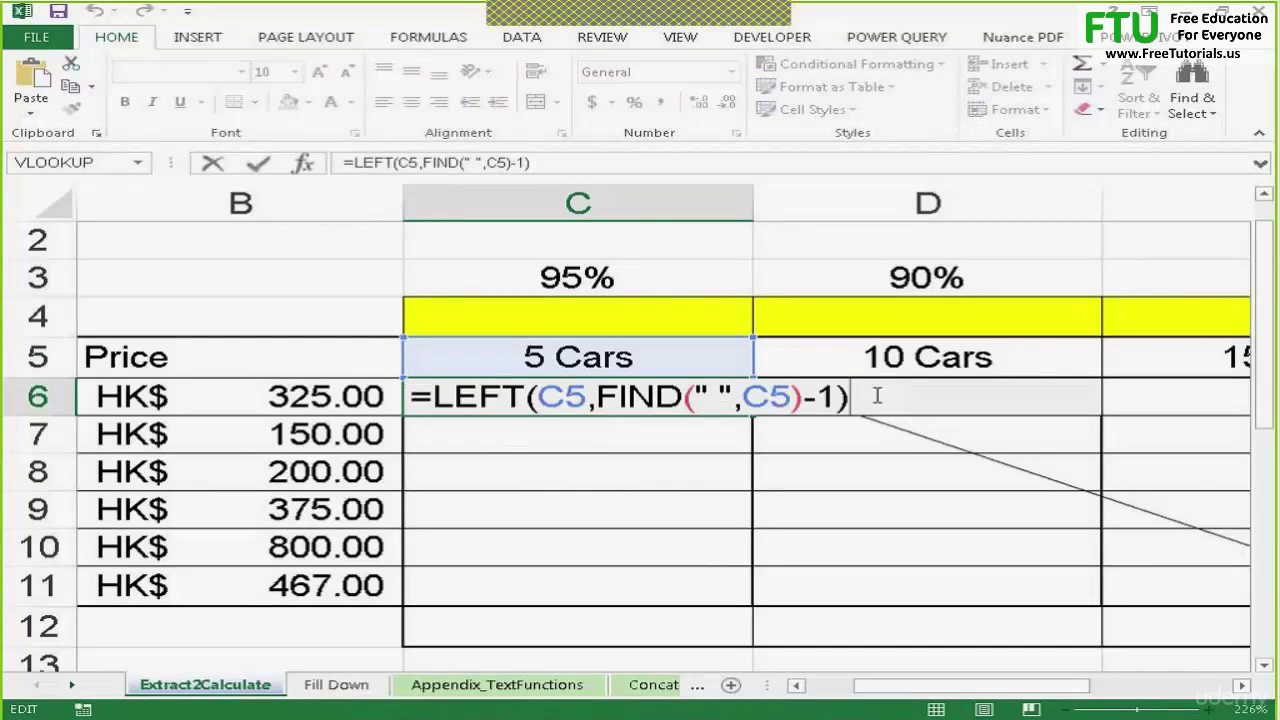
{"action": "type", "text": "*"}
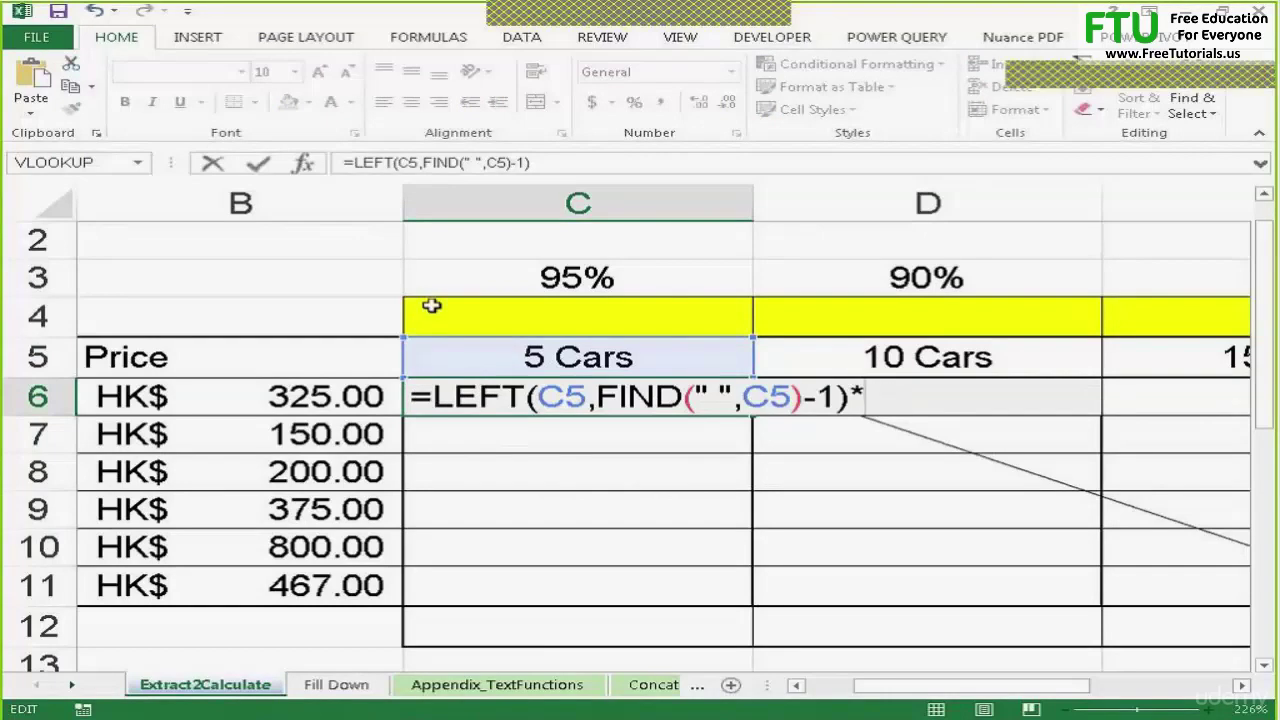
{"action": "left_click", "coordinate": [272, 390]}
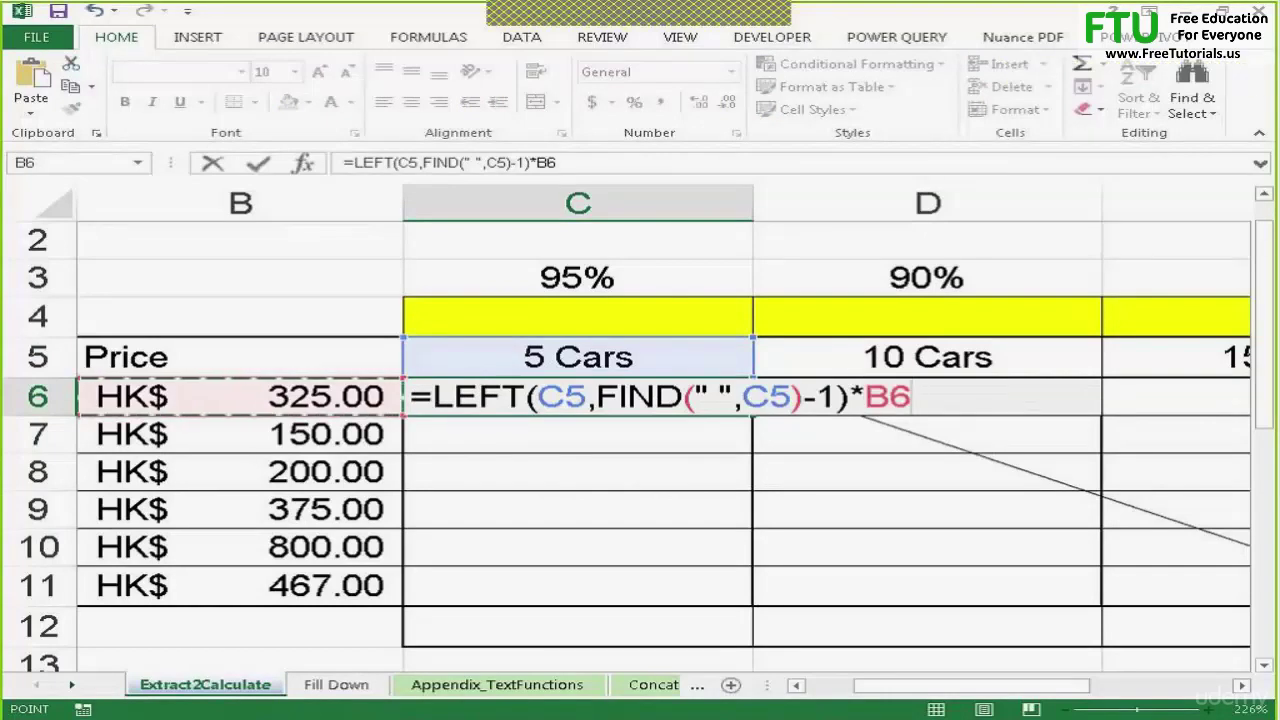
{"action": "type", "text": "*"}
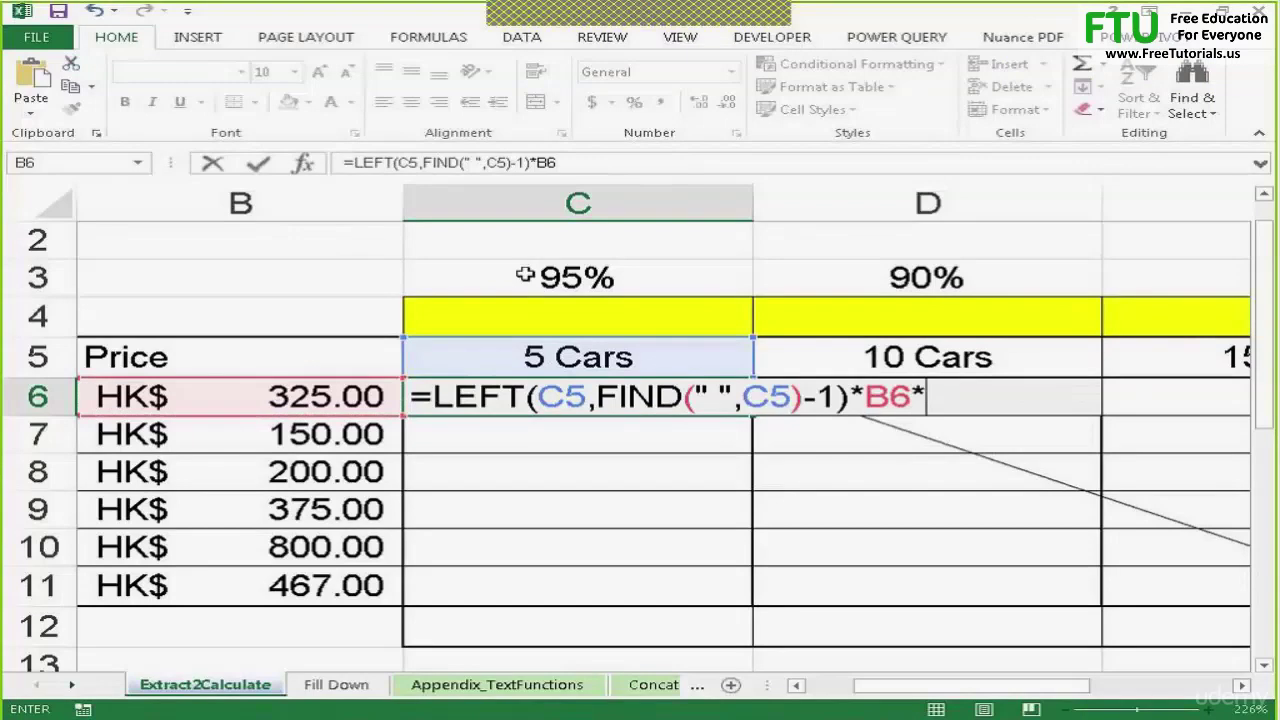
{"action": "left_click", "coordinate": [525, 276]}
{"action": "key", "text": "Return"}
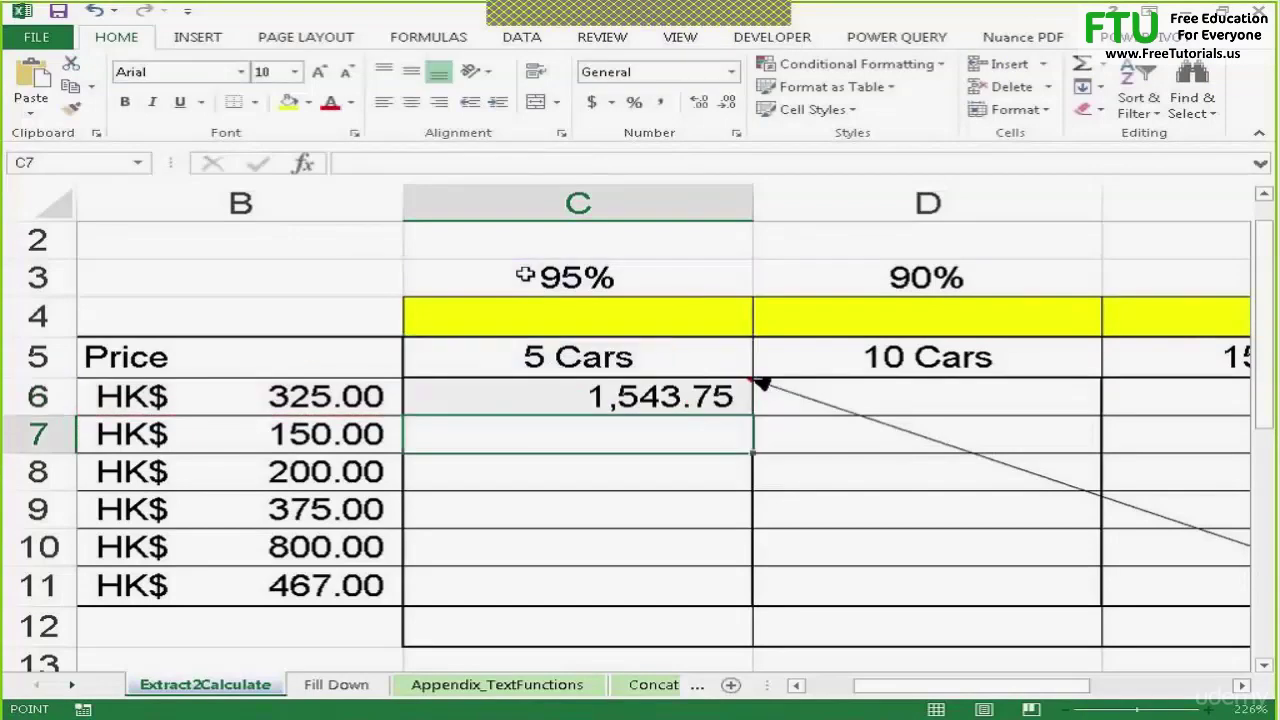
- Change the C5 header to 500 Cars, giving 154,375.00 in C6
{"action": "left_click", "coordinate": [575, 365]}
{"action": "double_click", "coordinate": [571, 357]}
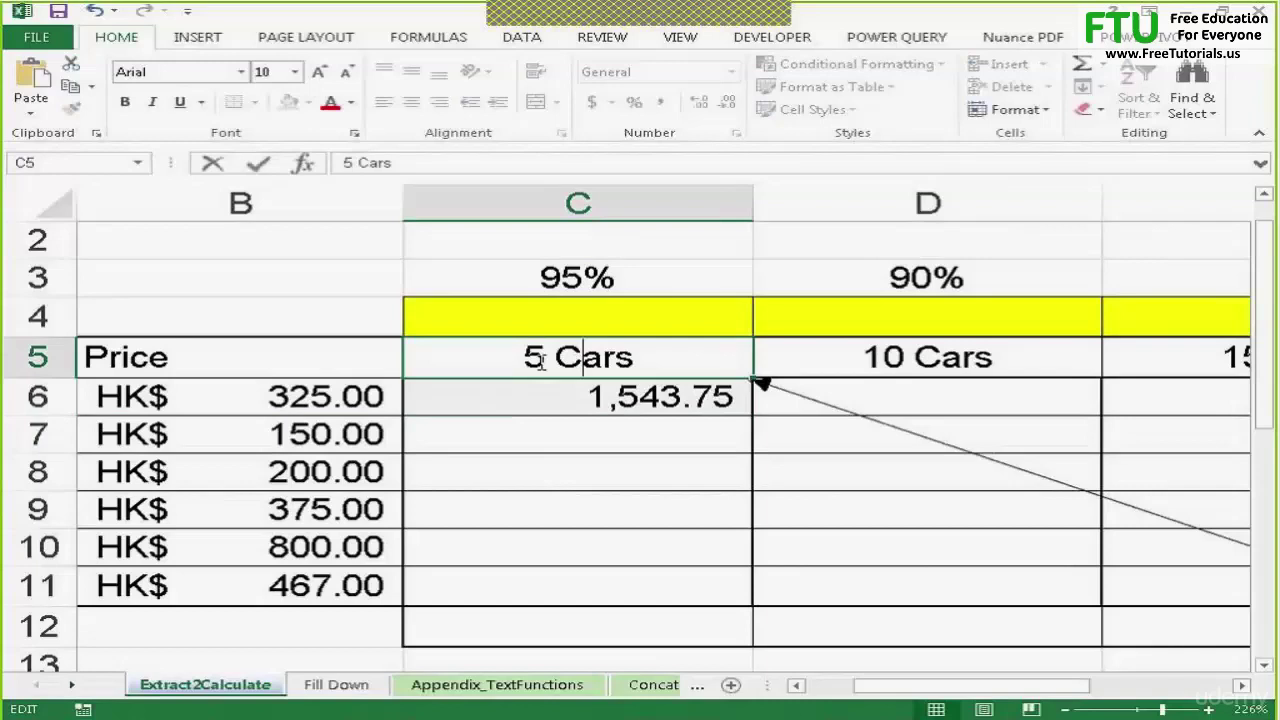
{"action": "type", "text": "00"}
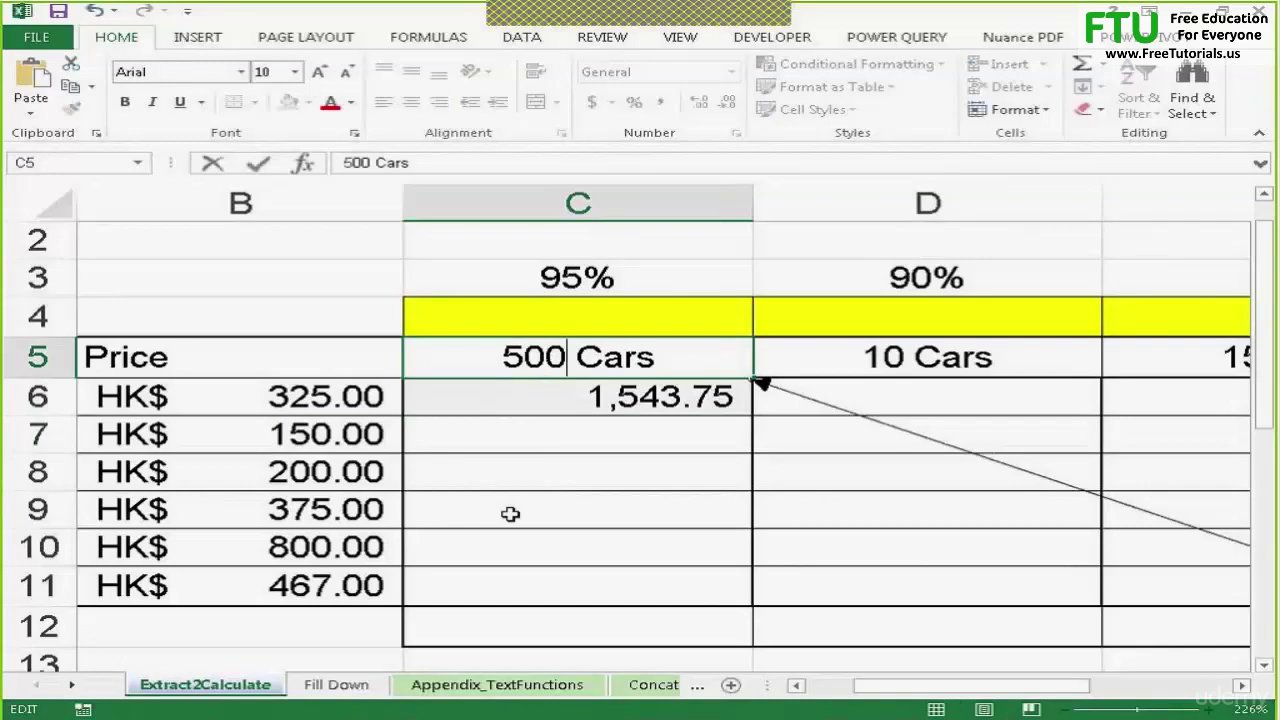
{"action": "key", "text": "Return"}
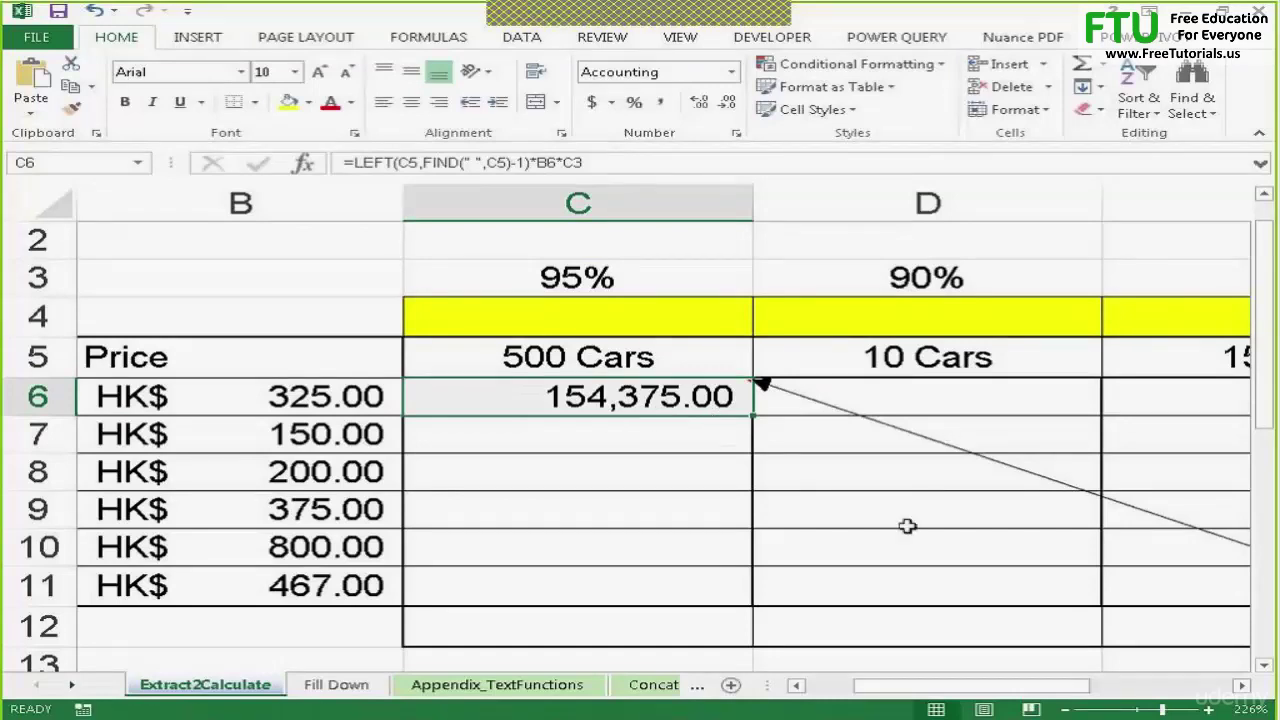
{"action": "double_click", "coordinate": [660, 397]}
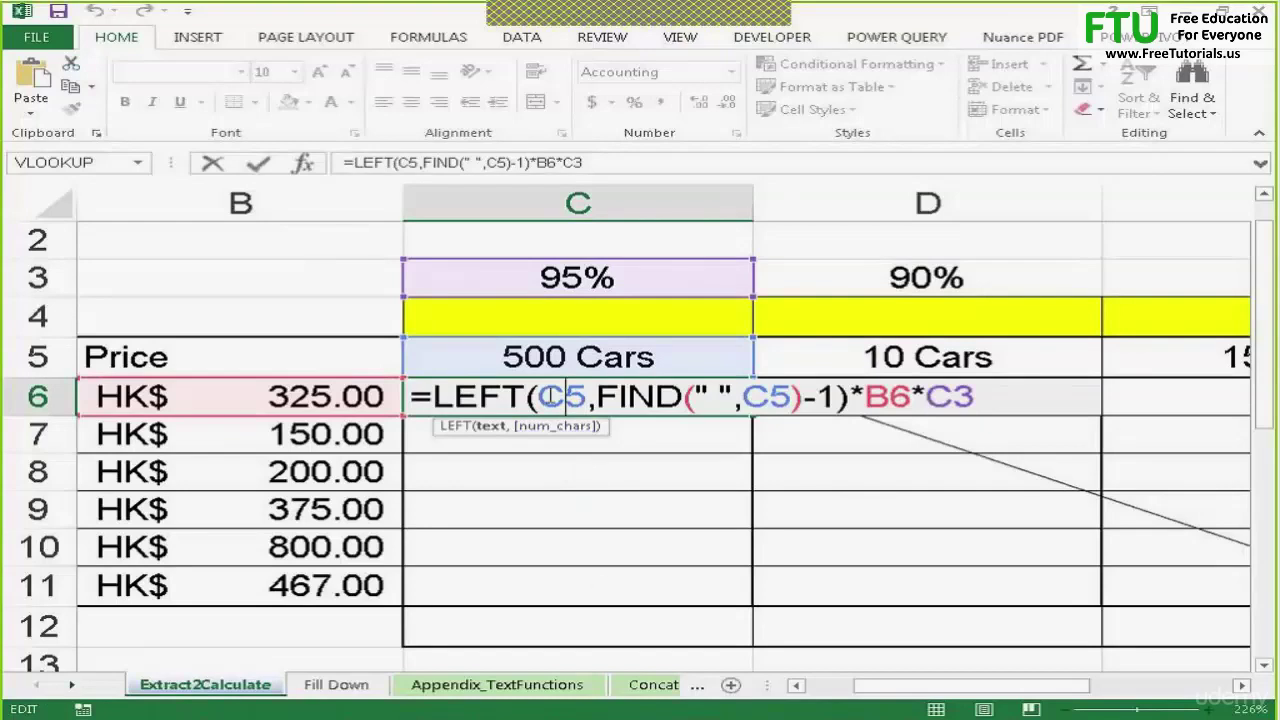
- Lock both C5 references in C6's formula to C$5
{"action": "key", "text": "F4"}
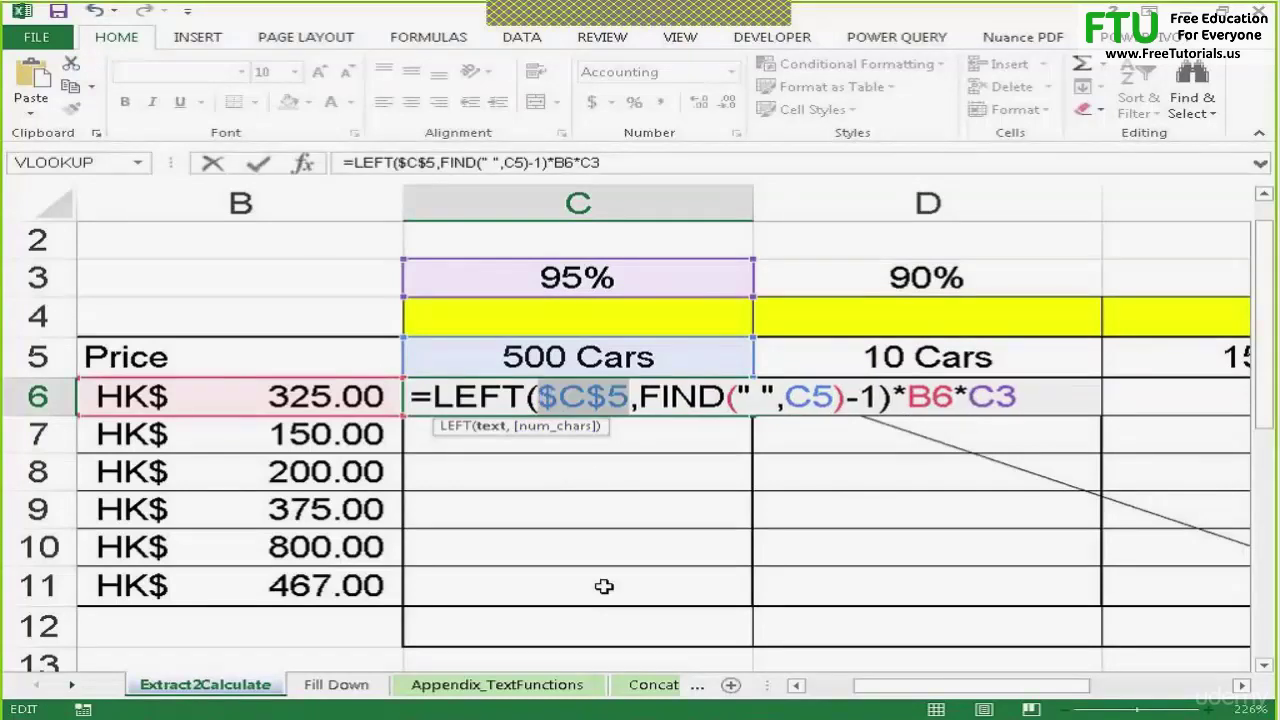
{"action": "key", "text": "F4"}
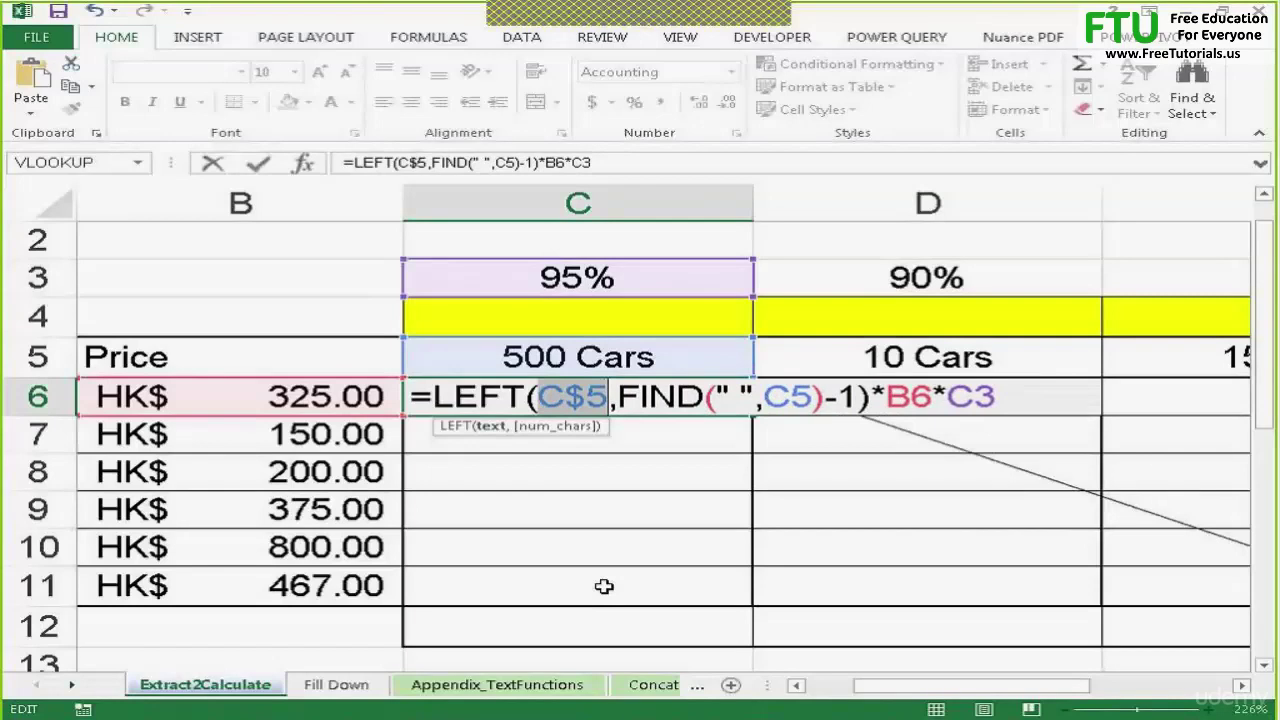
{"action": "key", "text": "F4"}
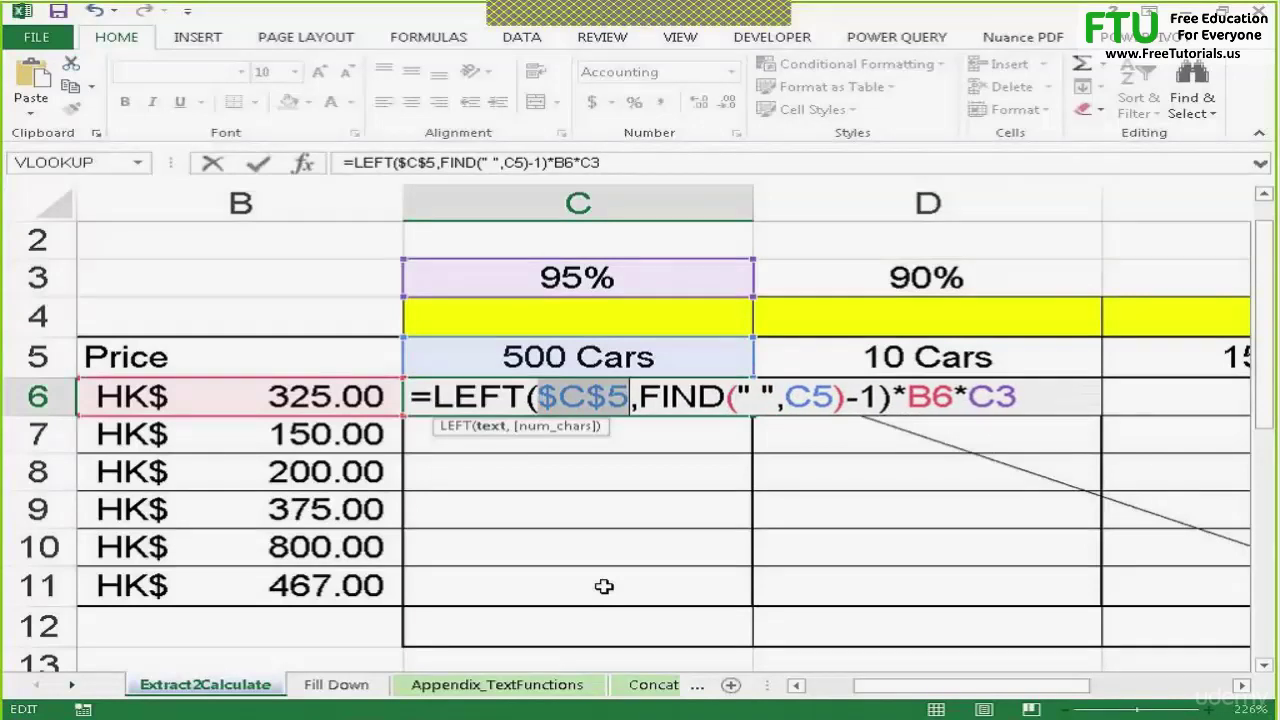
{"action": "key", "text": "F4"}
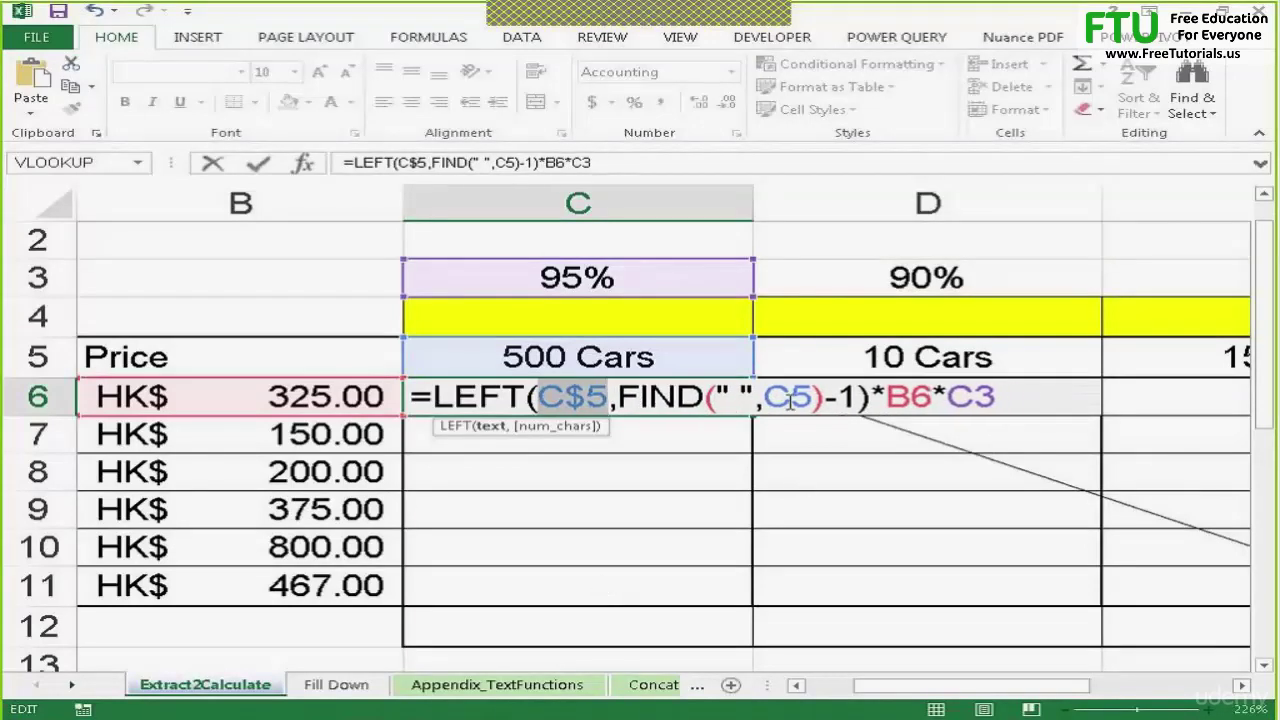
{"action": "double_click", "coordinate": [790, 400]}
{"action": "key", "text": "F4"}
{"action": "key", "text": "F4"}
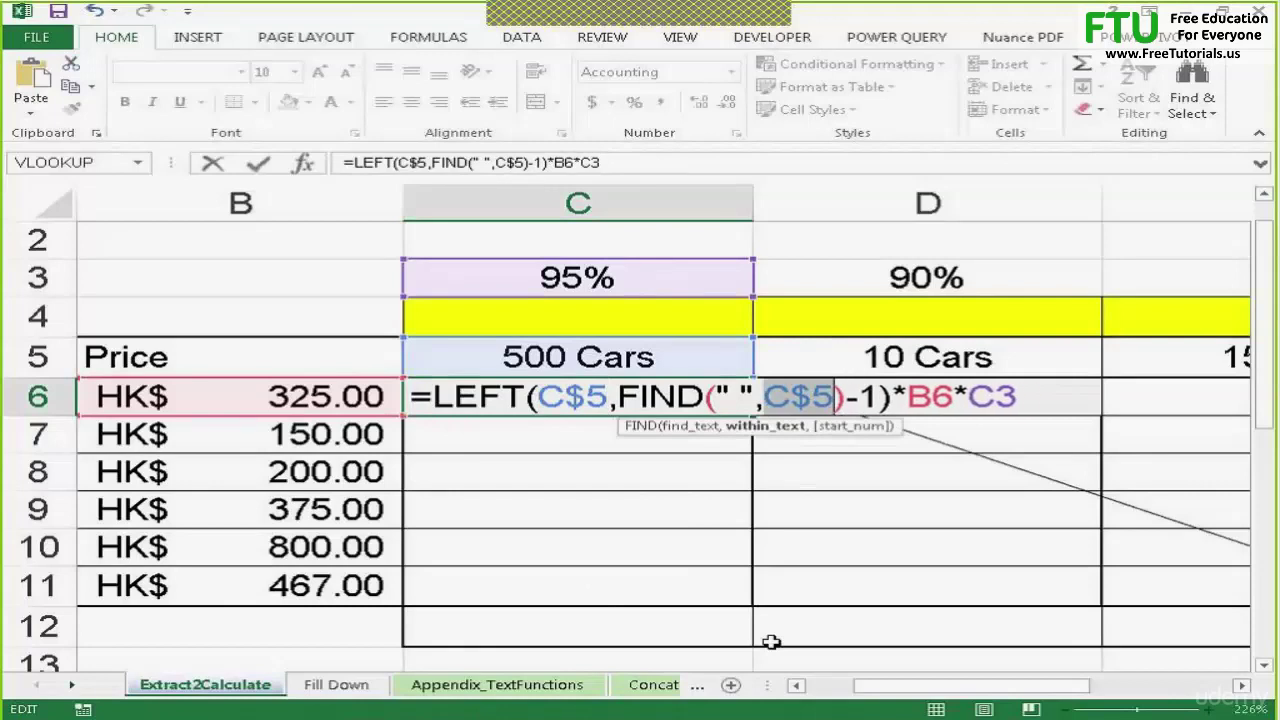
- Lock the price reference as $B6 and the discount as C$3, committing the formula
{"action": "key", "text": "Right"}
{"action": "key", "text": "Right"}
{"action": "key", "text": "Right"}
{"action": "key", "text": "Right"}
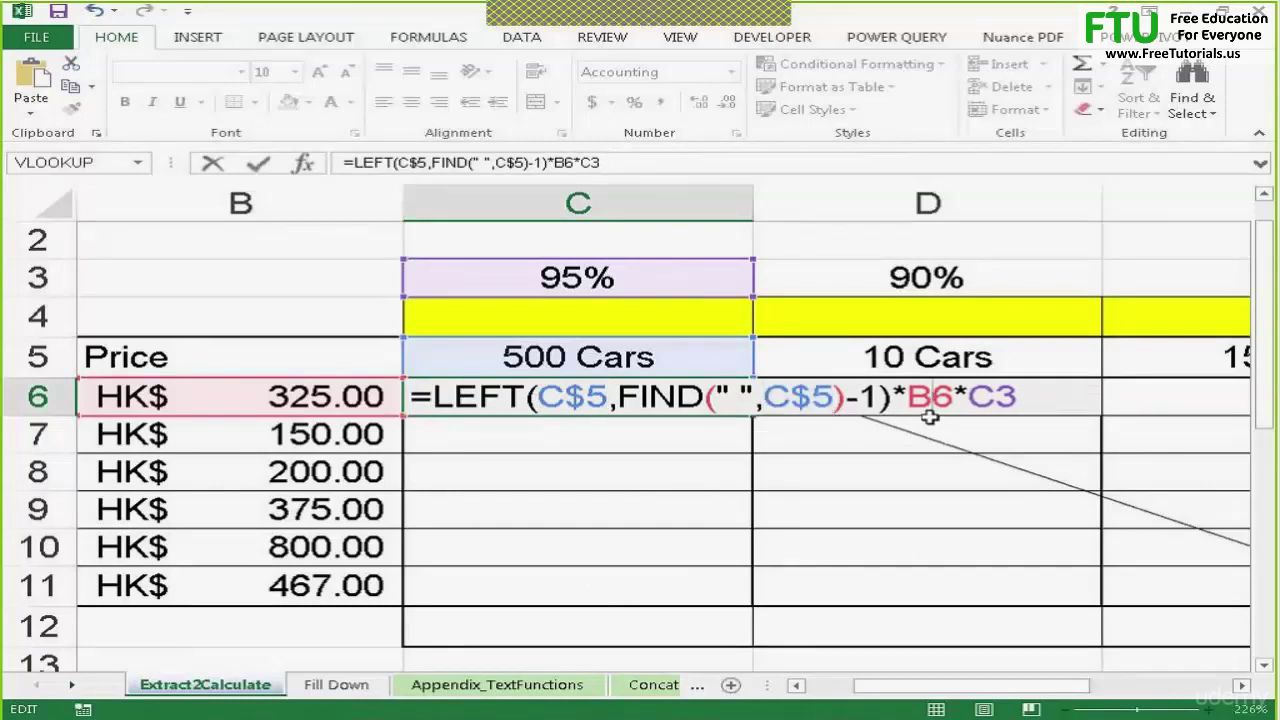
{"action": "key", "text": "F4"}
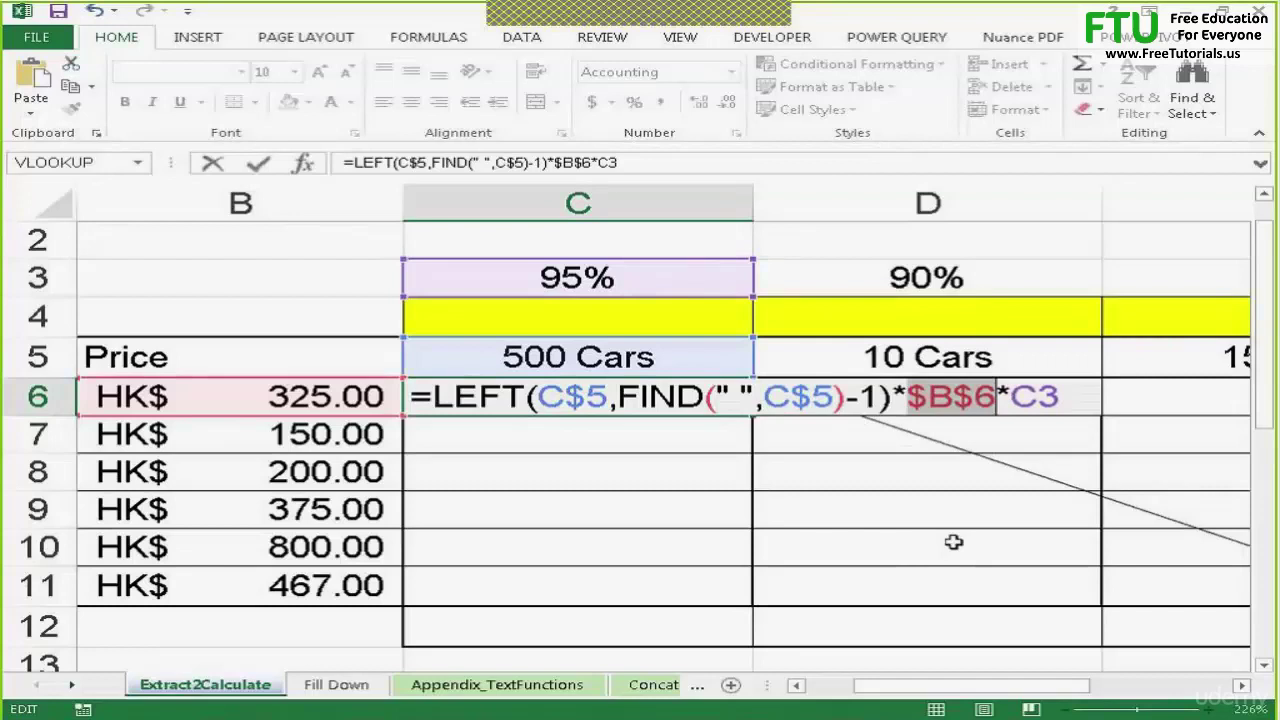
{"action": "key", "text": "F4"}
{"action": "key", "text": "F4"}
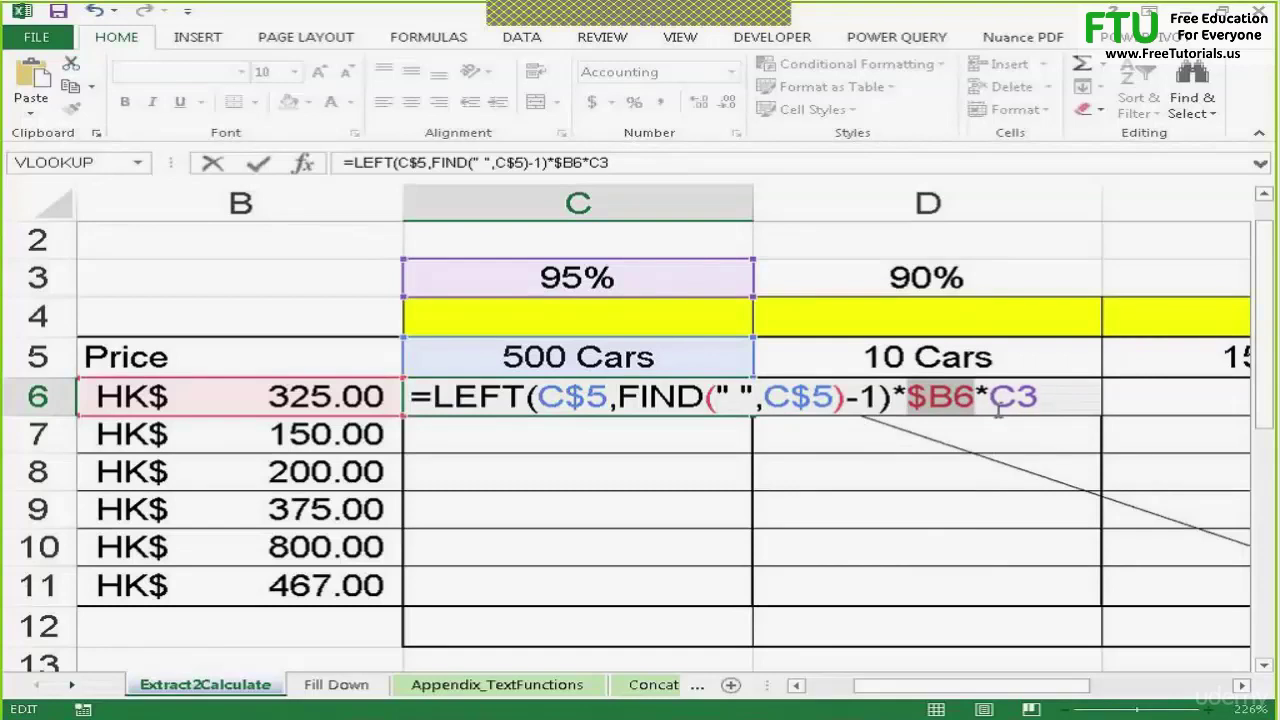
{"action": "left_click", "coordinate": [1027, 400]}
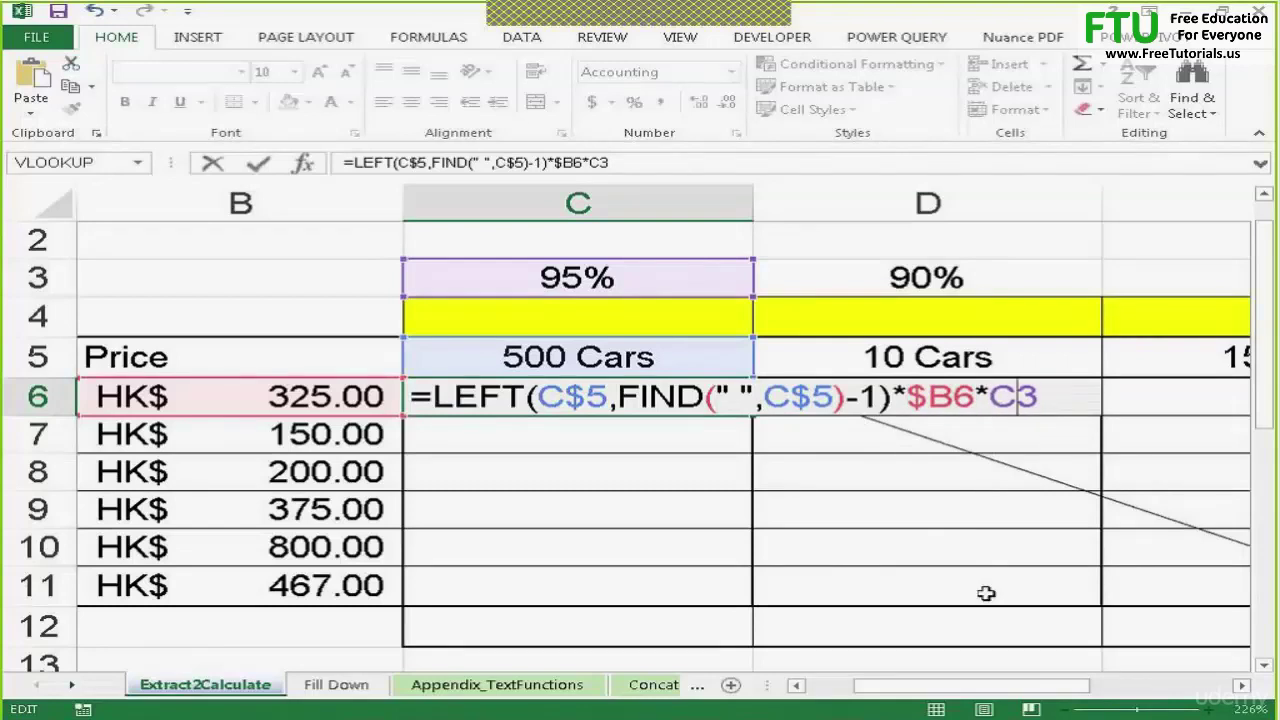
{"action": "key", "text": "F4"}
{"action": "key", "text": "F4"}
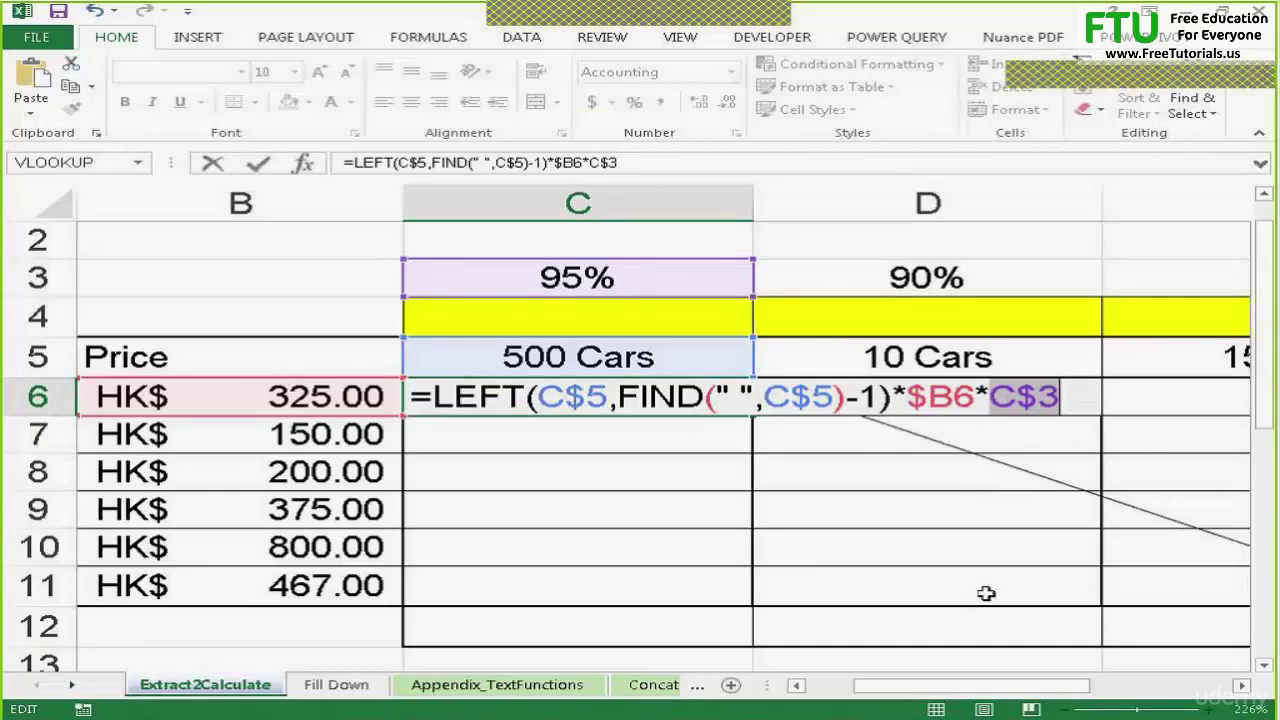
{"action": "key", "text": "Return"}
{"action": "left_click", "coordinate": [700, 393]}
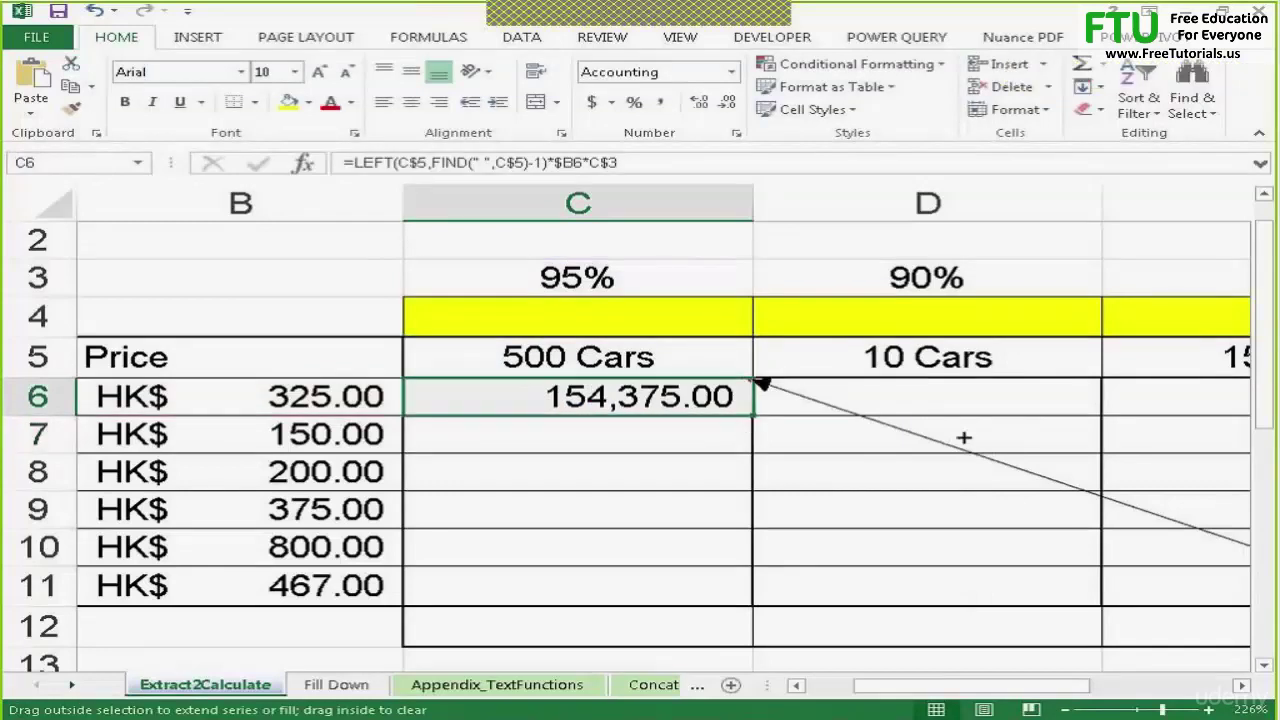
- Fill C6's formula across to E6 and down through row 12, then zoom out
{"action": "left_click_drag", "start_coordinate": [963, 437], "coordinate": [1063, 408]}
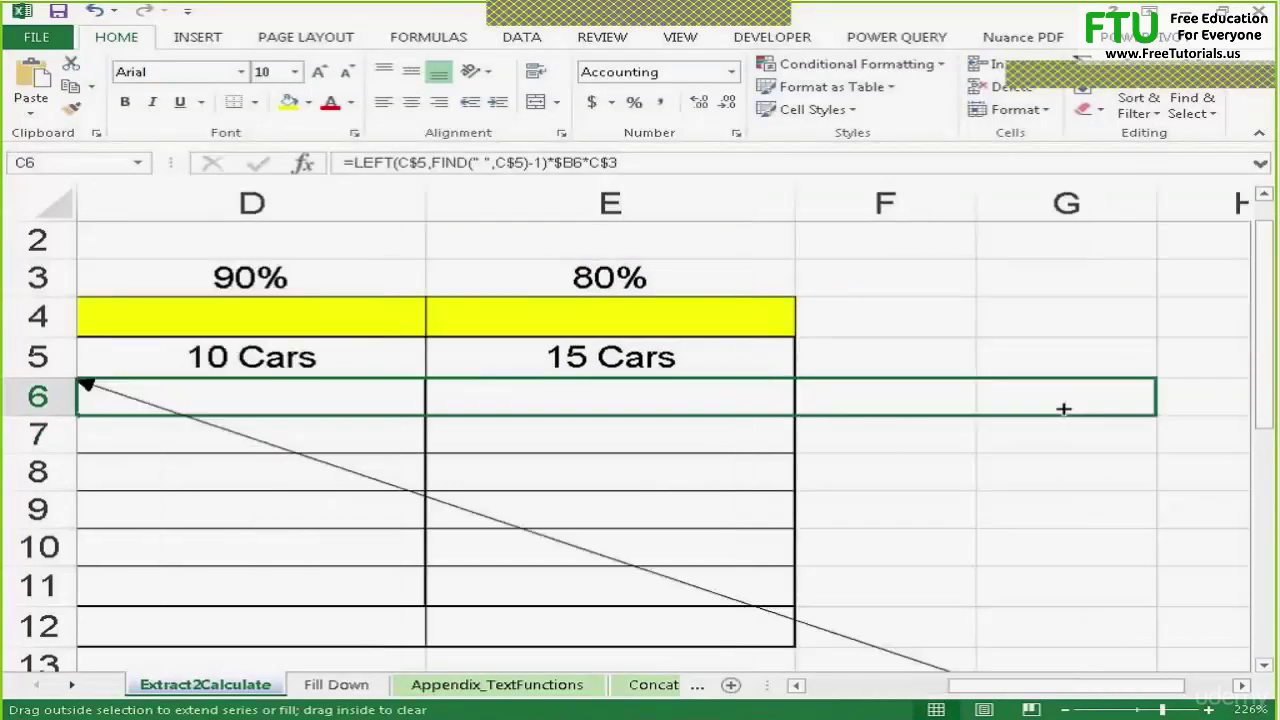
{"action": "mouse_move", "coordinate": [1063, 408]}
{"action": "left_mouse_down"}
{"action": "mouse_move", "coordinate": [790, 420]}
{"action": "mouse_move", "coordinate": [797, 642]}
{"action": "left_mouse_up"}
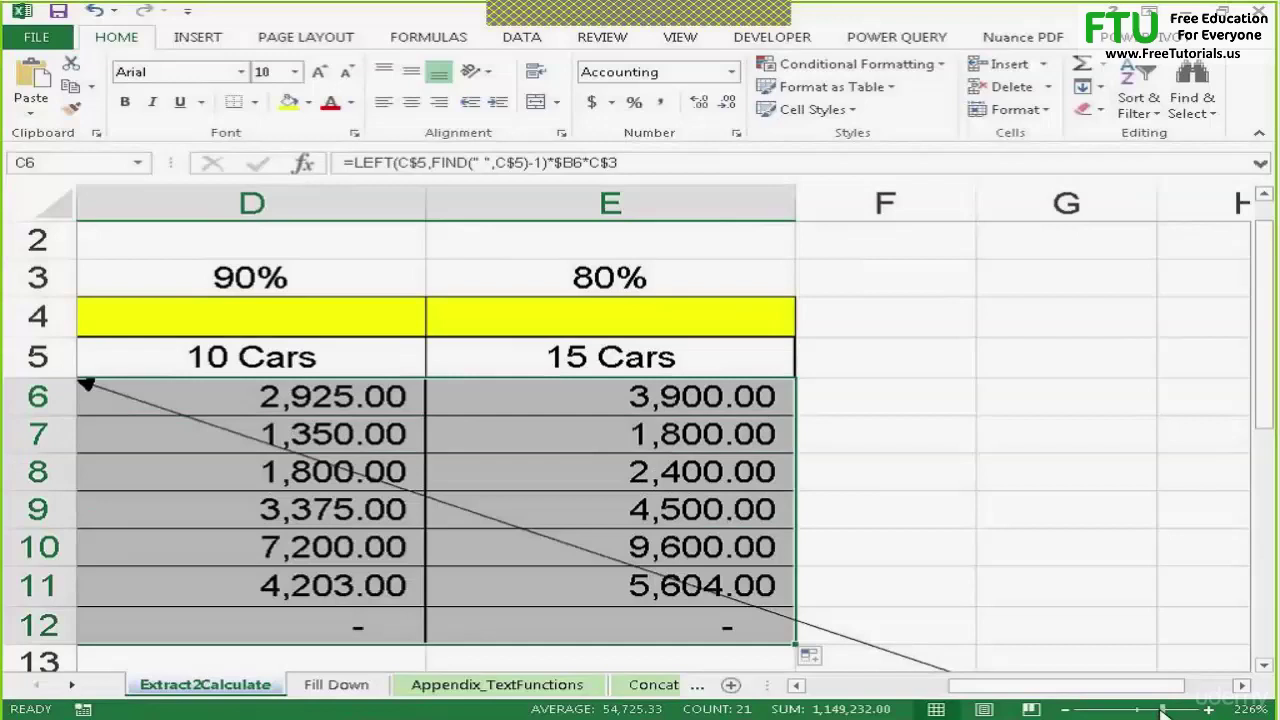
{"action": "left_click_drag", "start_coordinate": [1162, 709], "coordinate": [1136, 709]}
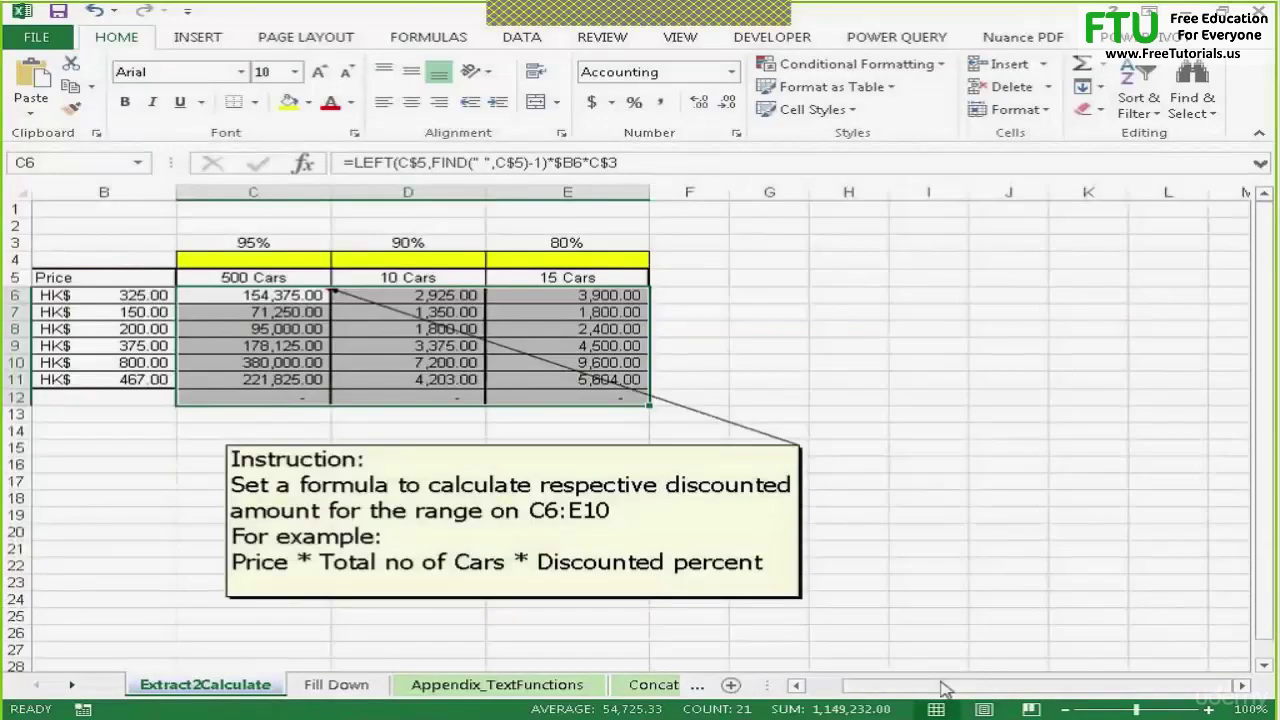
{"action": "left_click_drag", "start_coordinate": [1000, 685], "coordinate": [900, 685]}
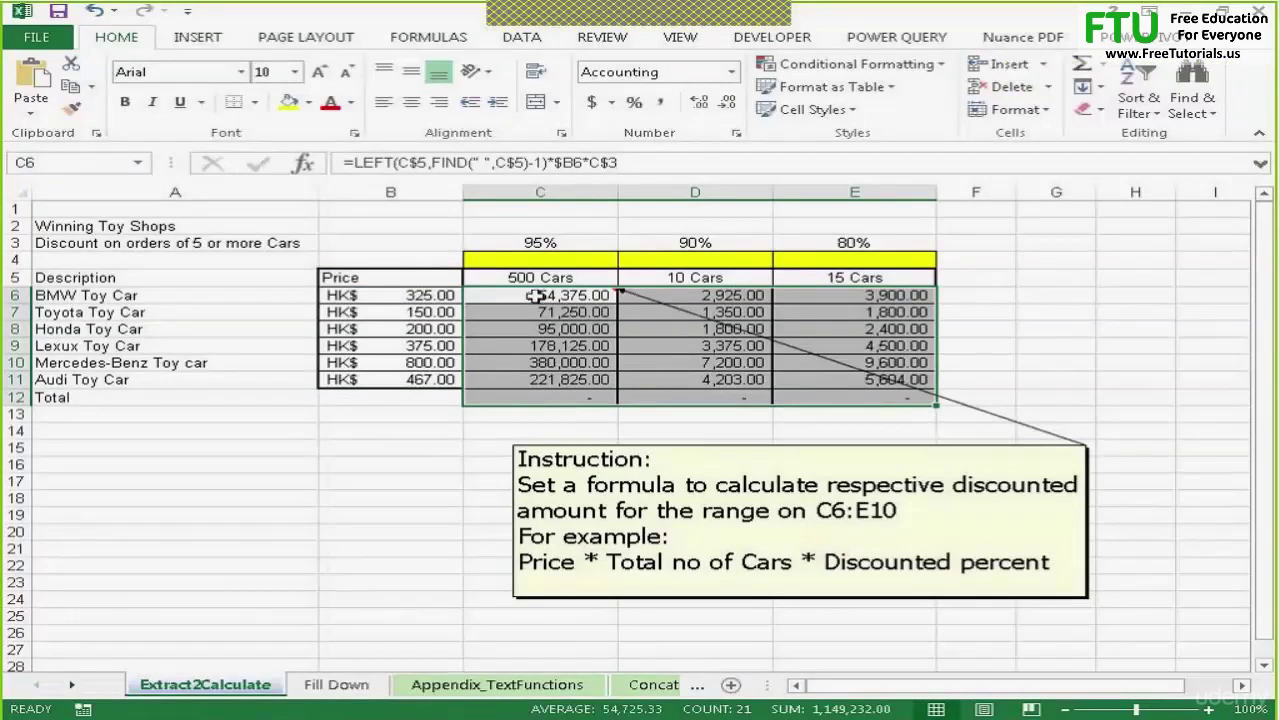
{"action": "left_click", "coordinate": [563, 292]}
{"action": "double_click", "coordinate": [563, 292]}
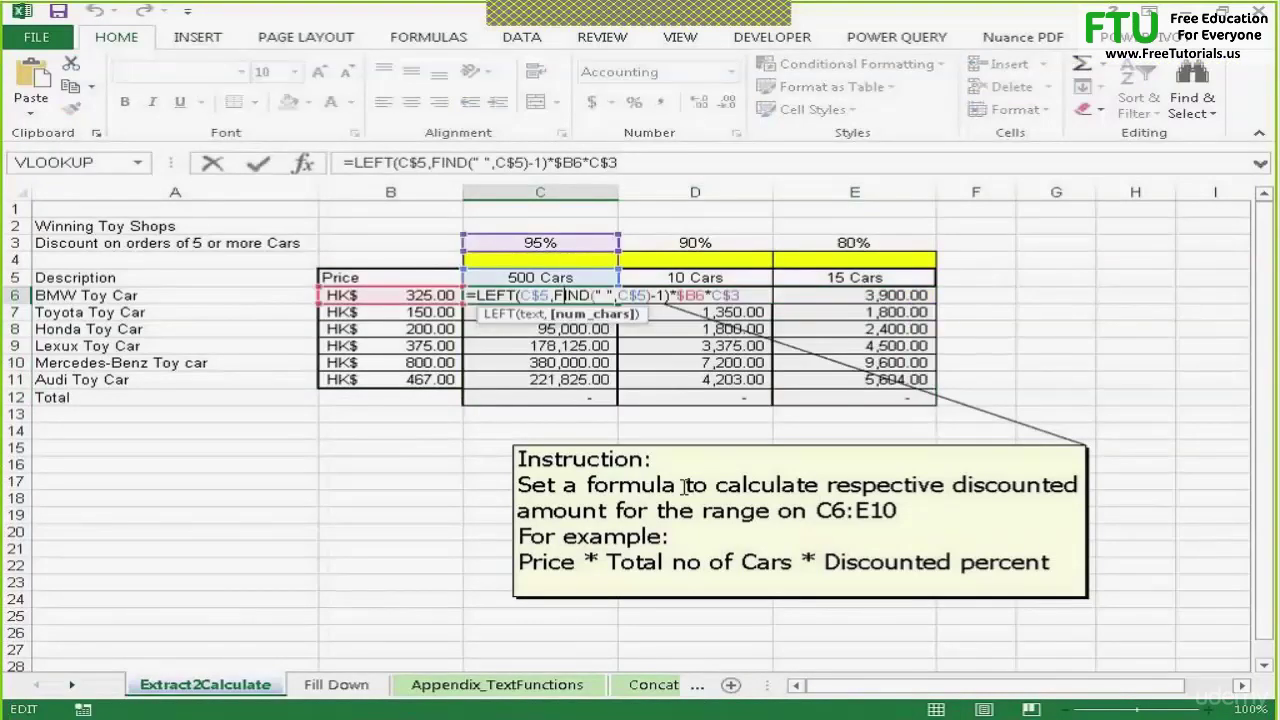